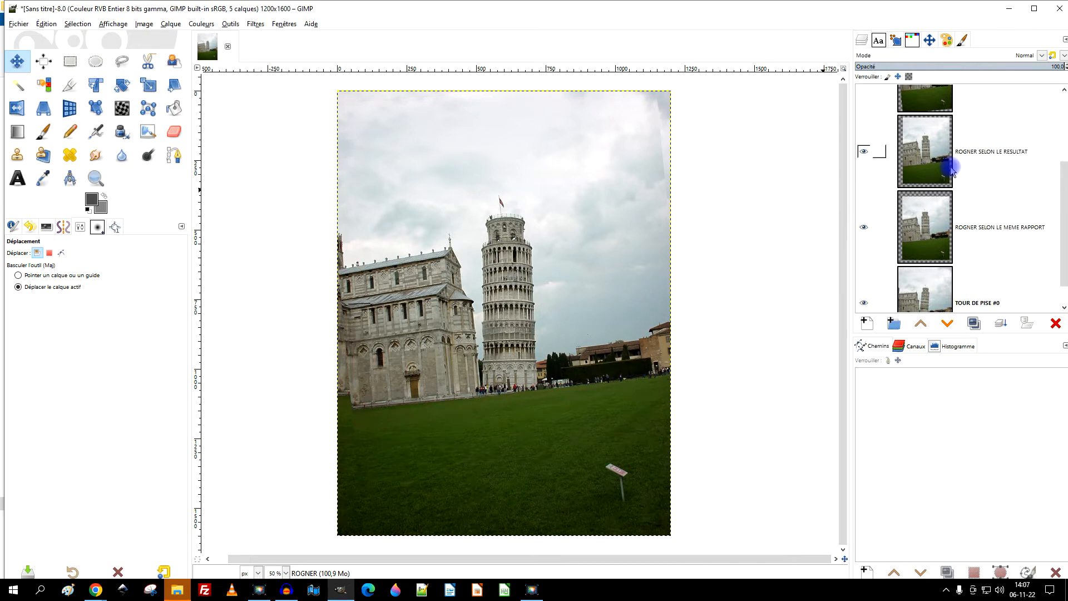
Hide the ROGNER SELON LE RESULTAT and ROGNER SELON LE MEME RAPPORT layers
scroll(939, 181, "up", 2)
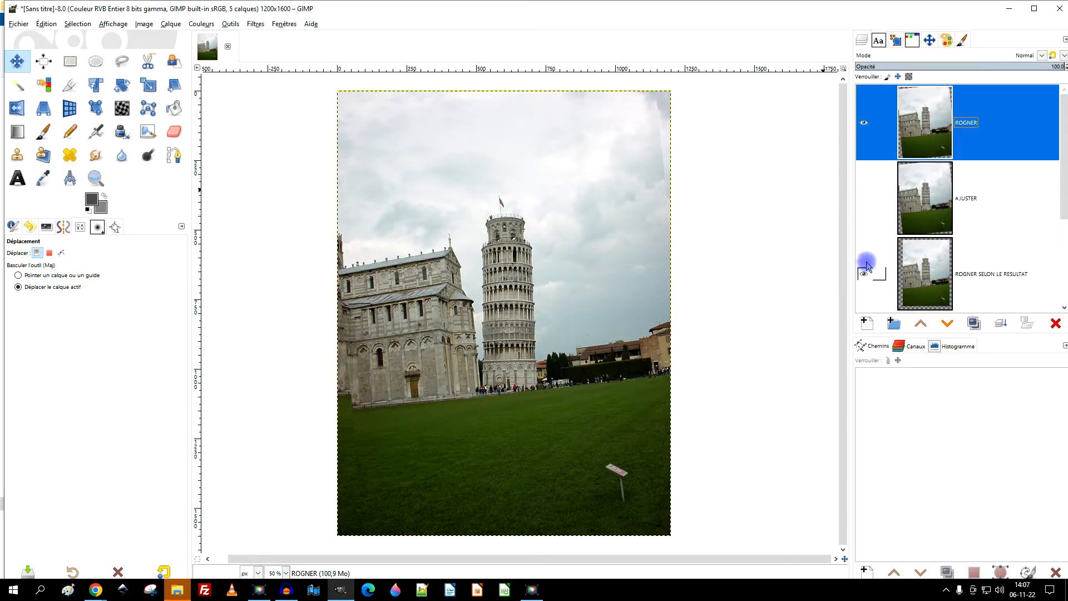
scroll(940, 244, "down", 3)
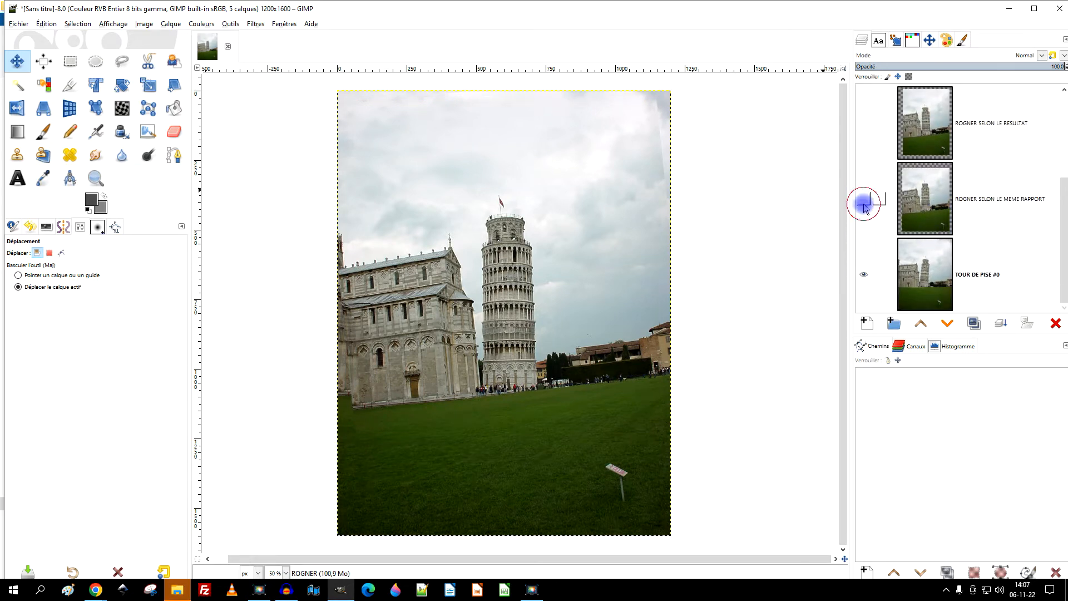
left_click_drag(629, 306, 593, 246)
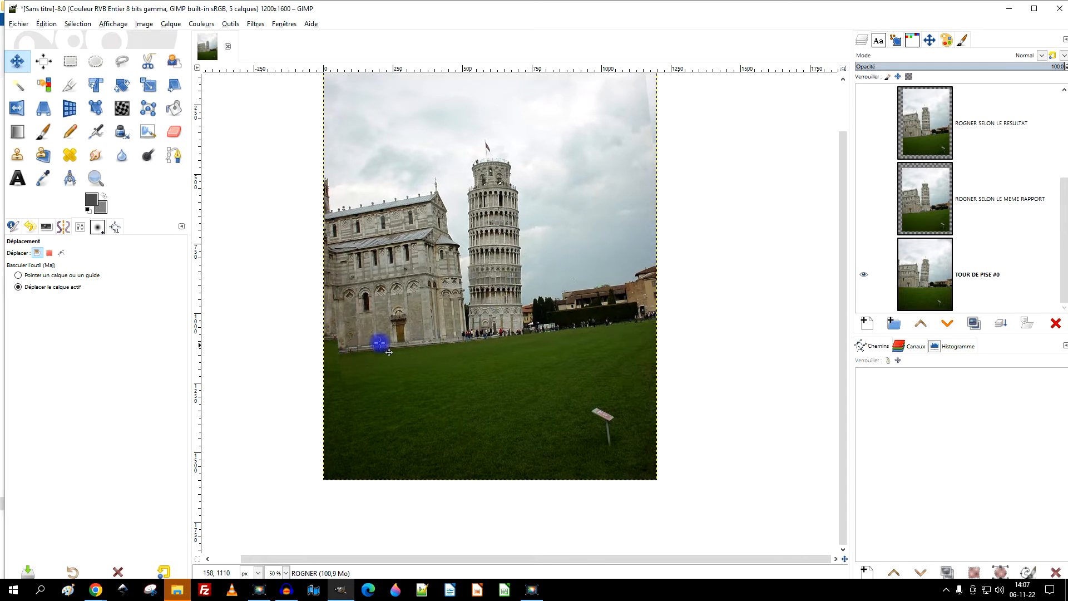
left_click_drag(597, 206, 572, 252)
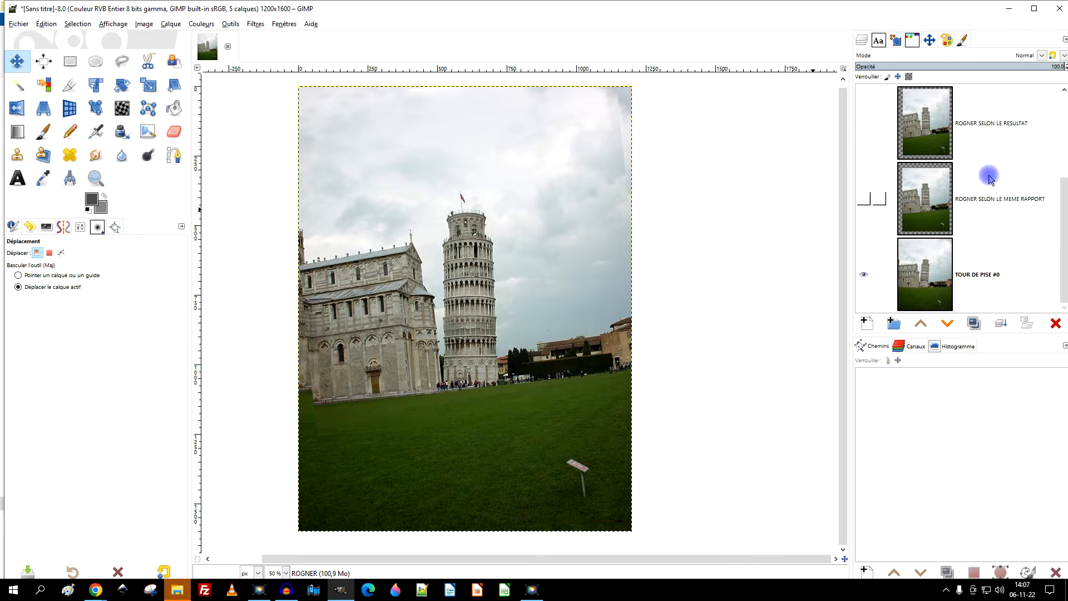
Select the TOUR DE PISE #0 layer and show it alone to view the original leaning tower
left_click(904, 280)
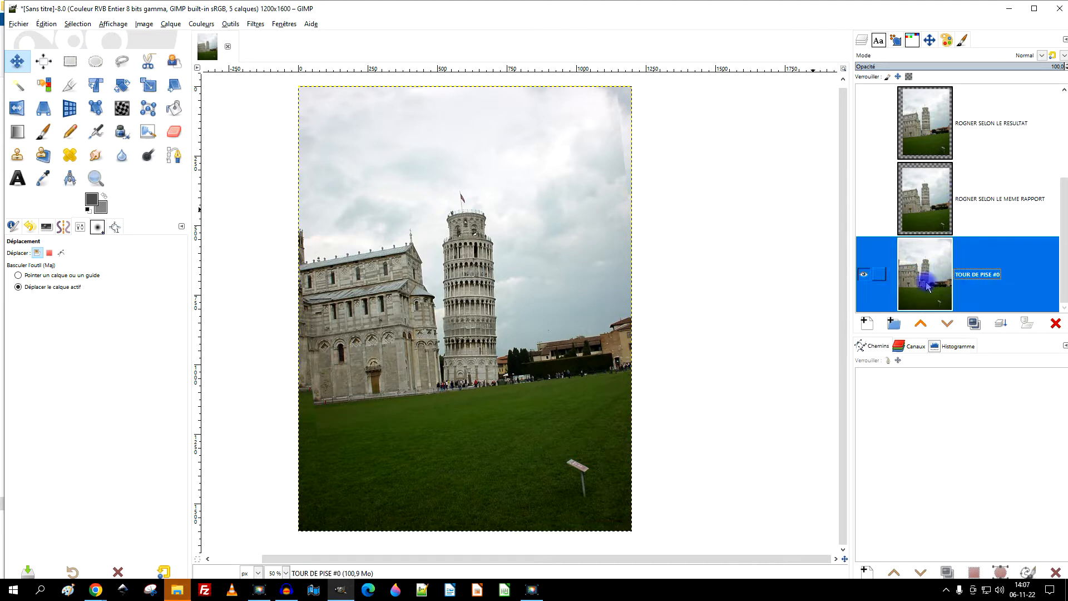
left_click(955, 275)
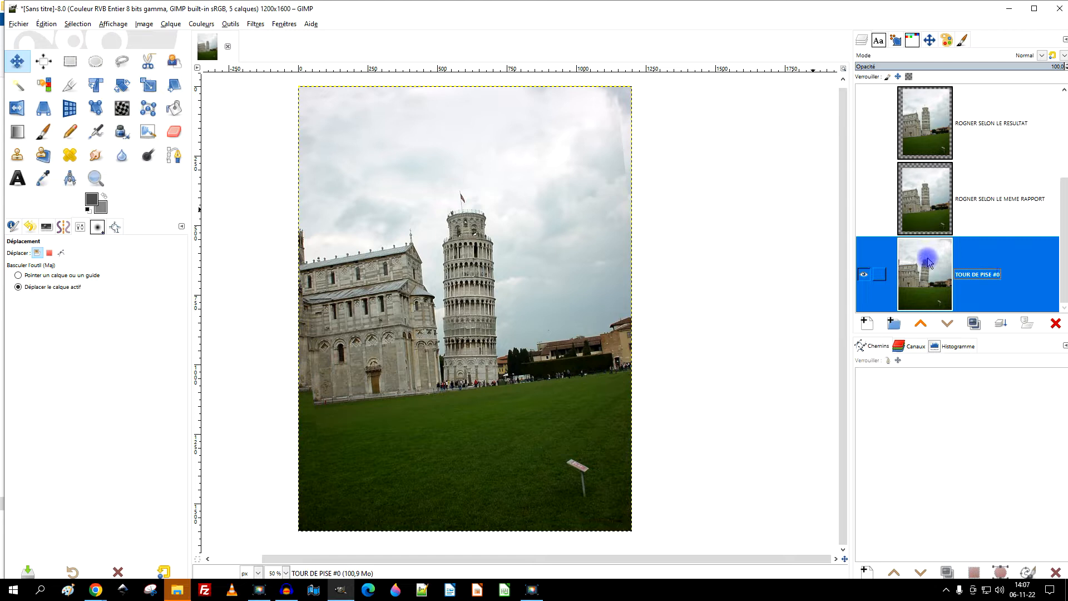
left_click(868, 280, "shift")
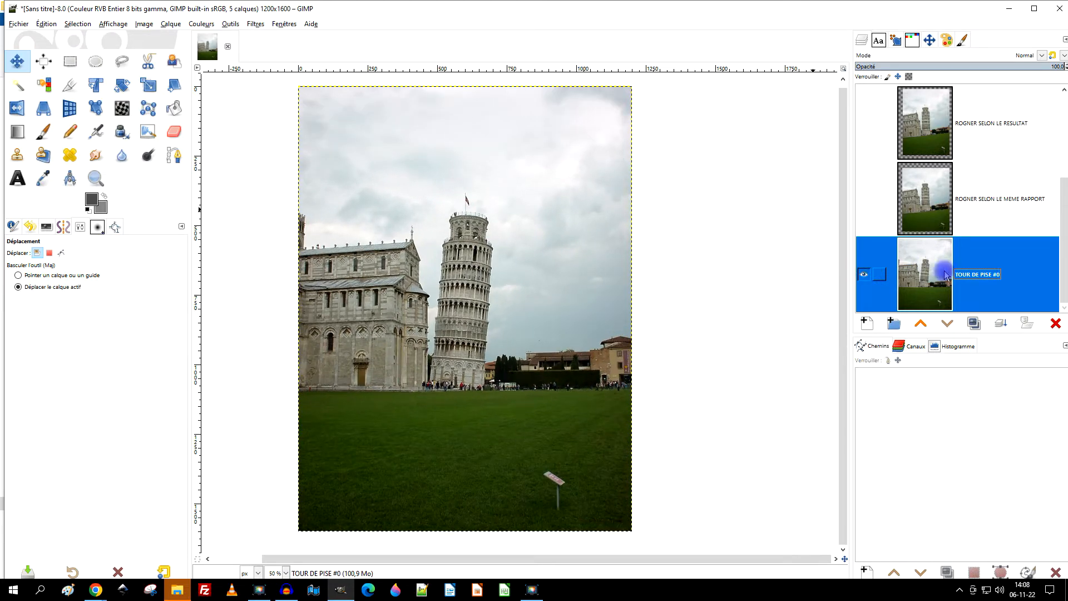
Make the ROGNER layer visible again and select it as the active layer
scroll(953, 251, "up", 3)
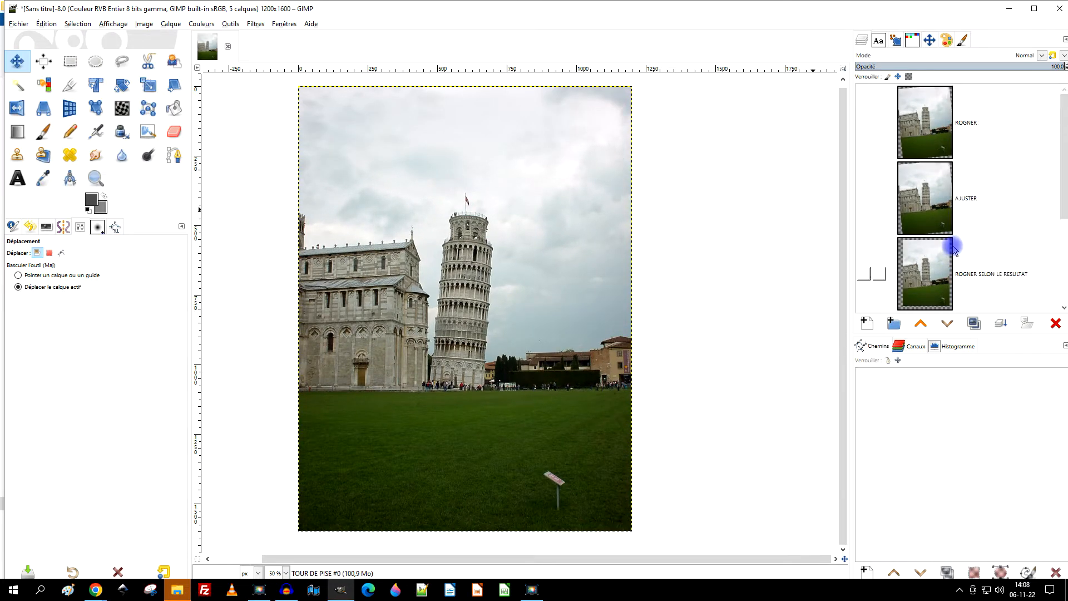
left_click(863, 122)
left_click(929, 126)
left_click(975, 132)
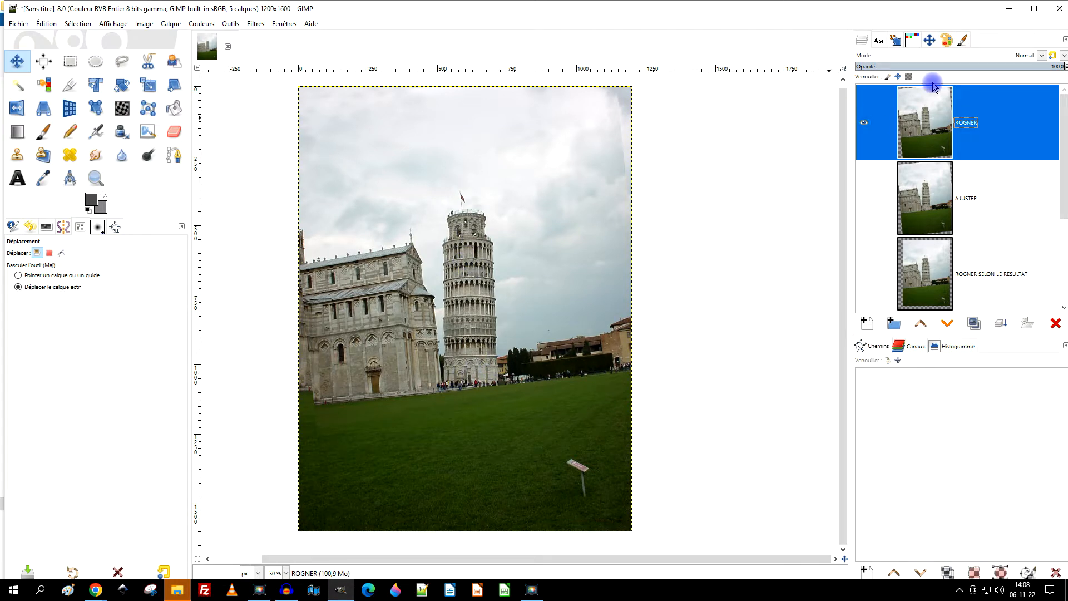
Rename the ROGNER layer as GOMME - ROGNER
double_click(966, 124)
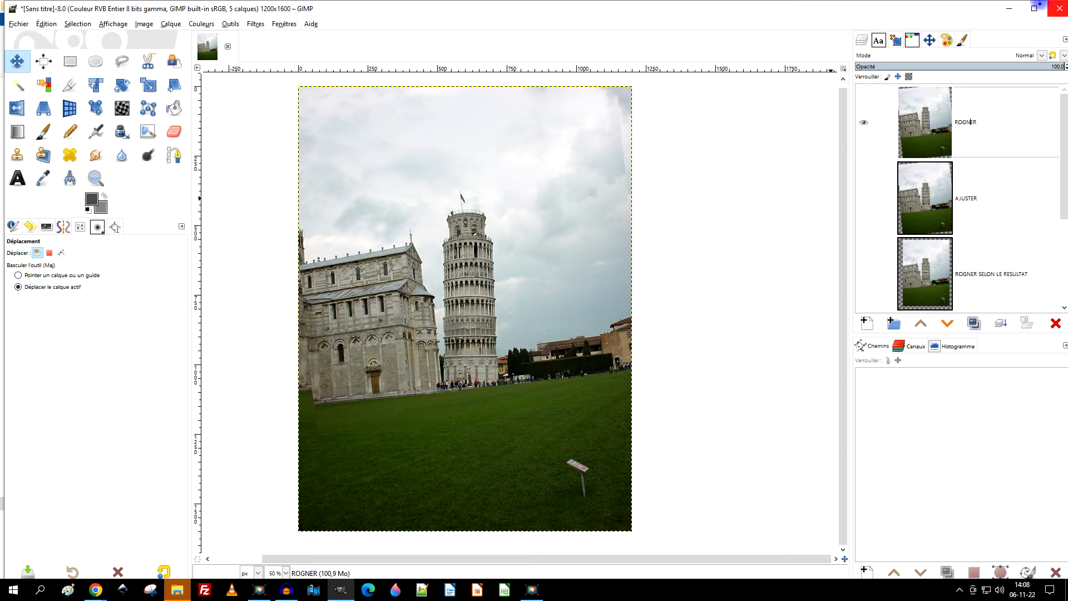
key("Left")
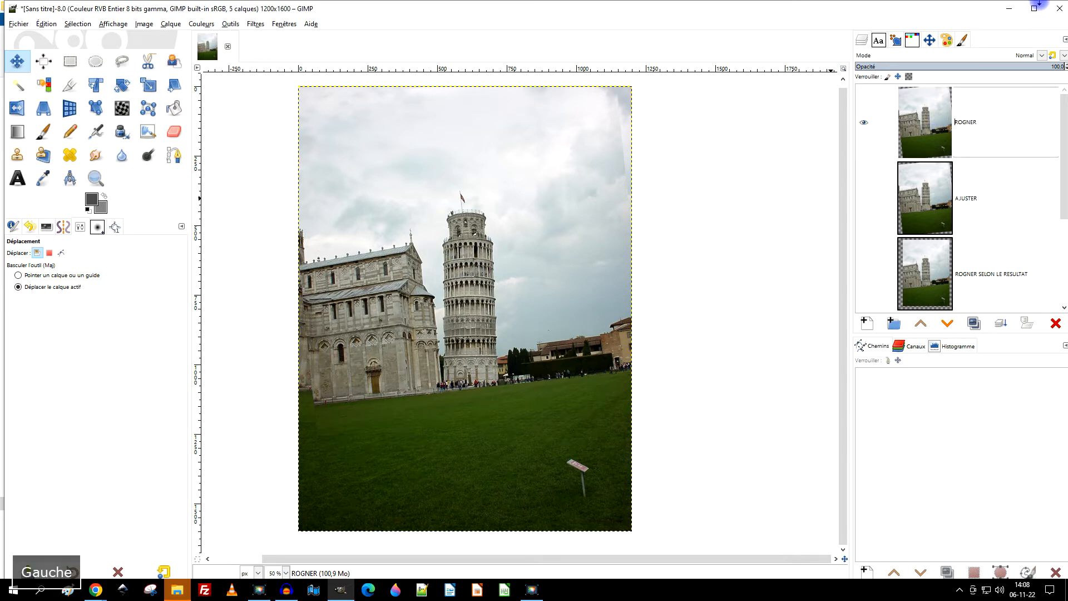
type("GOMME -")
key("Return")
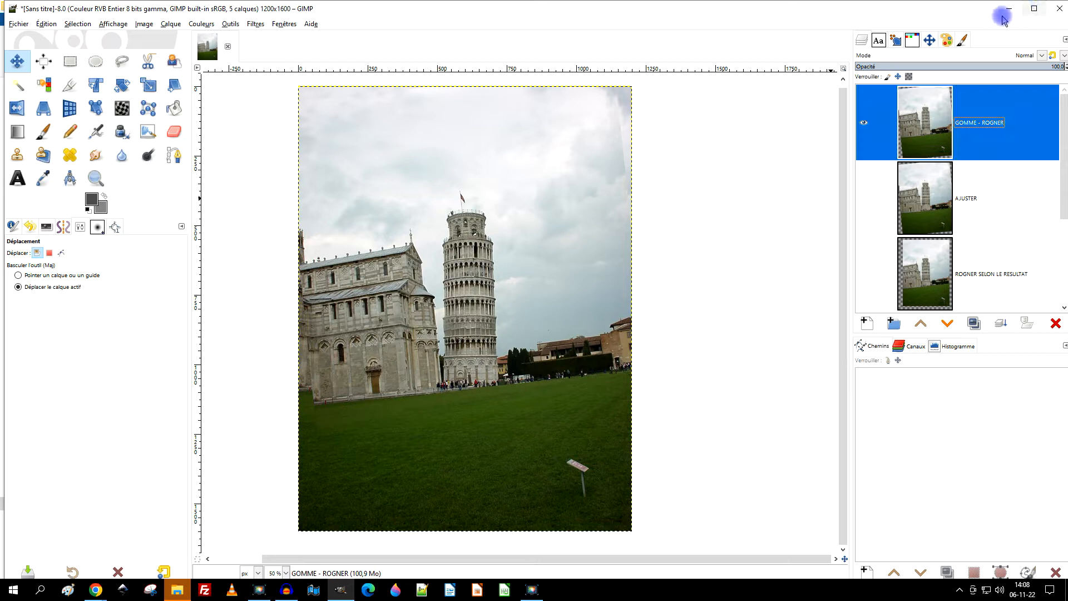
Activate the Eraser tool with the 2. Hardness 050 brush
left_click(172, 132)
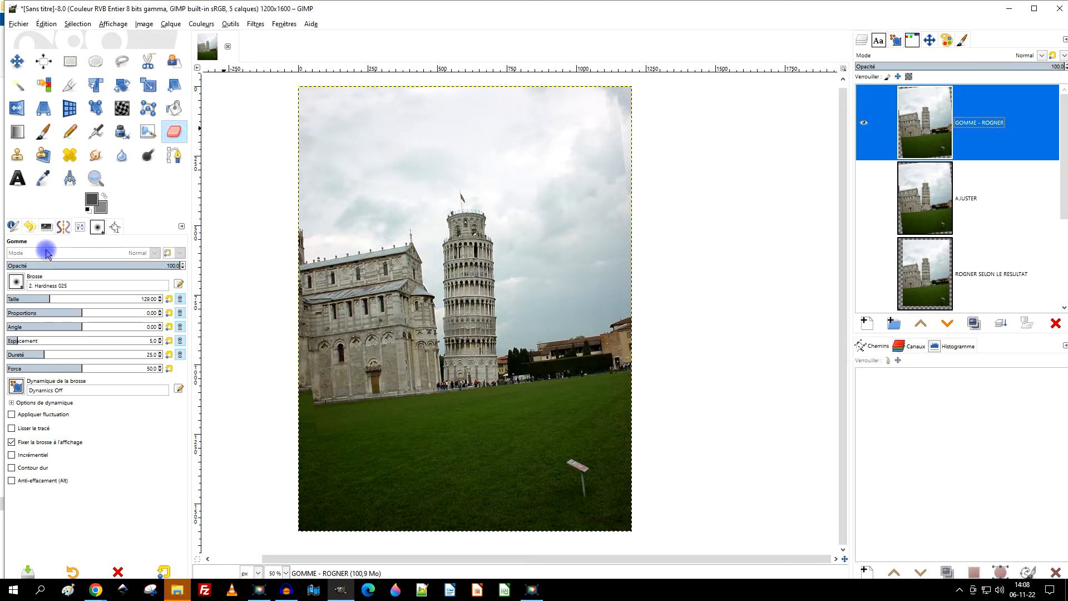
left_click(14, 283)
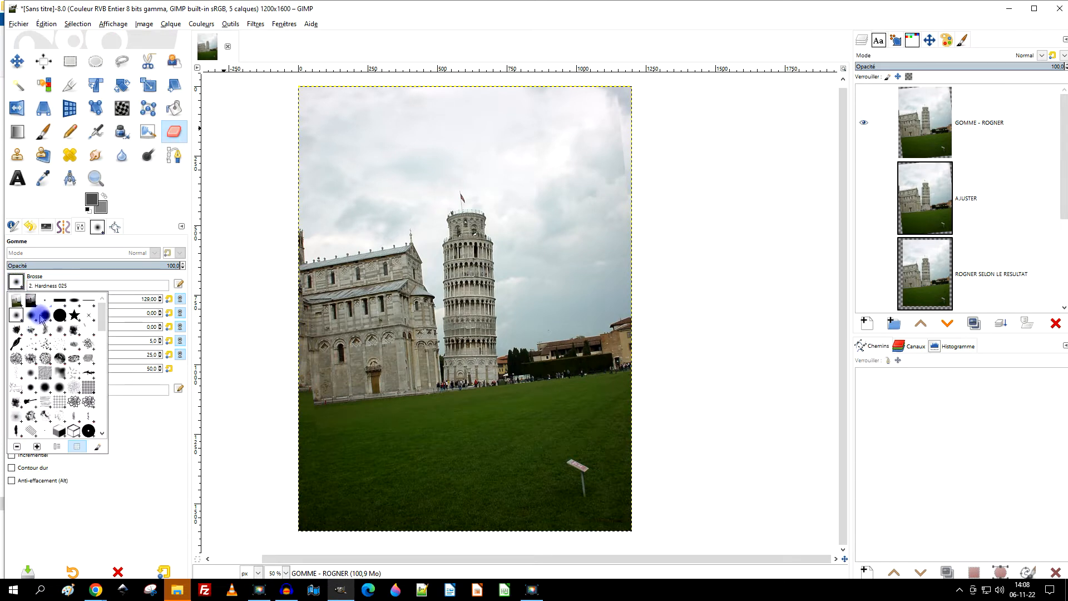
left_click(44, 316)
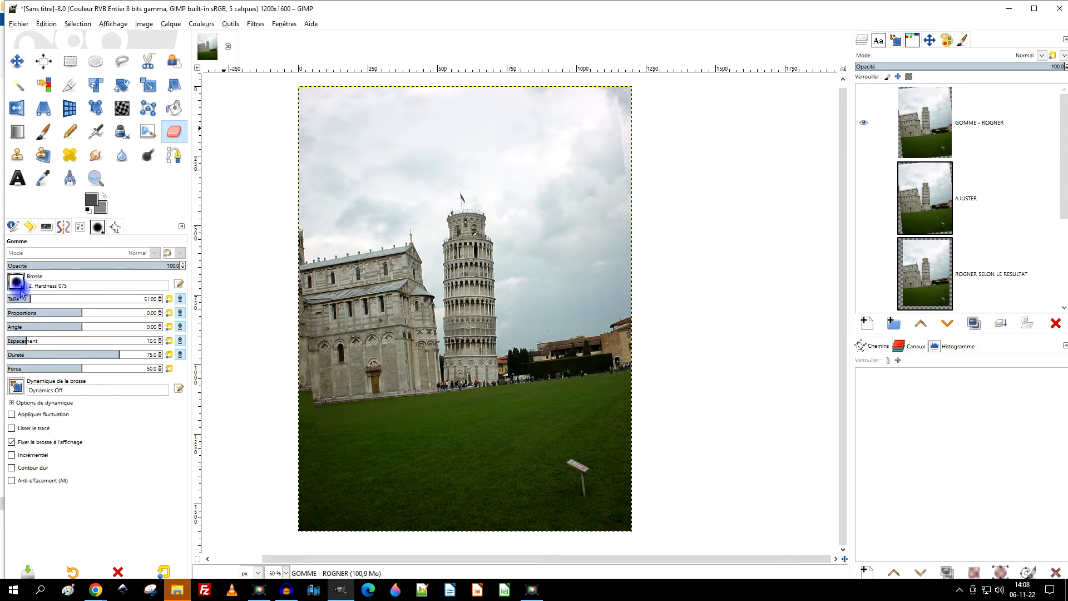
left_click(16, 284)
left_click(32, 316)
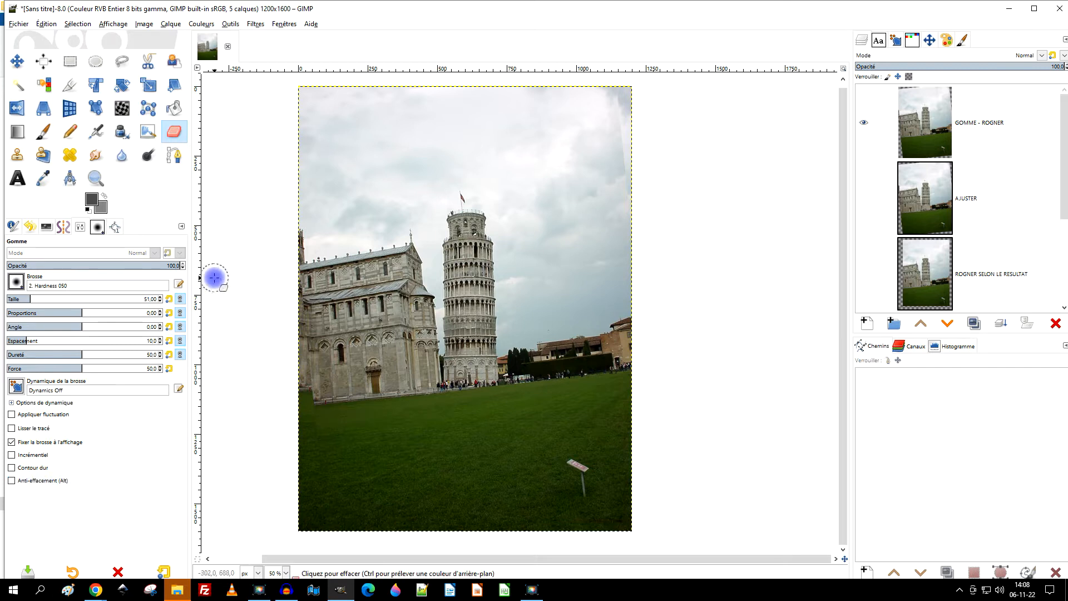
Set the eraser size to 196 and erase a band of sky across the top of the GOMME - ROGNER layer
left_click(975, 119)
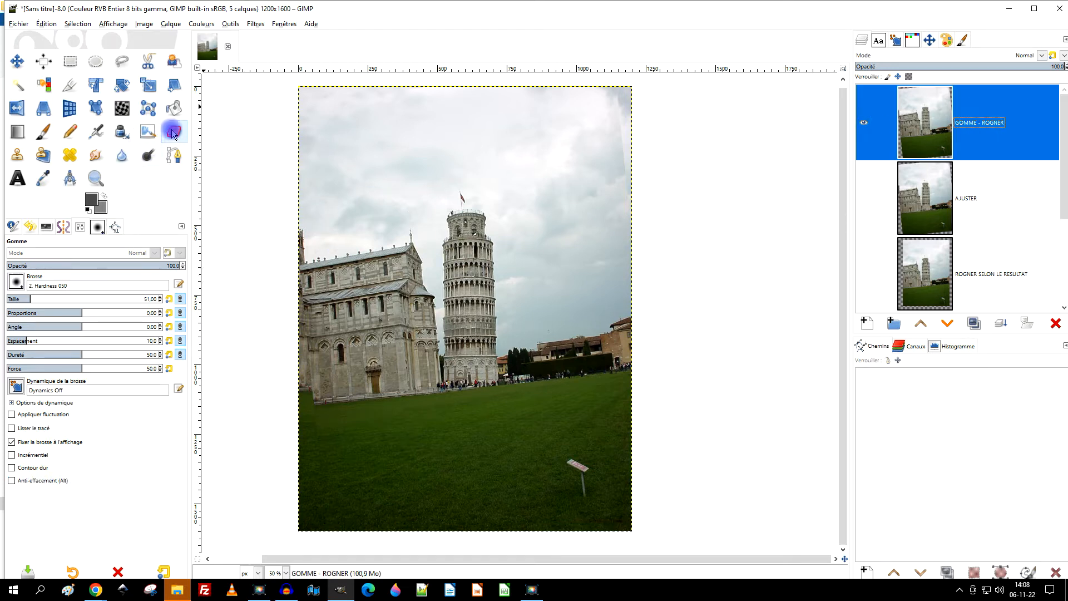
left_click(63, 296)
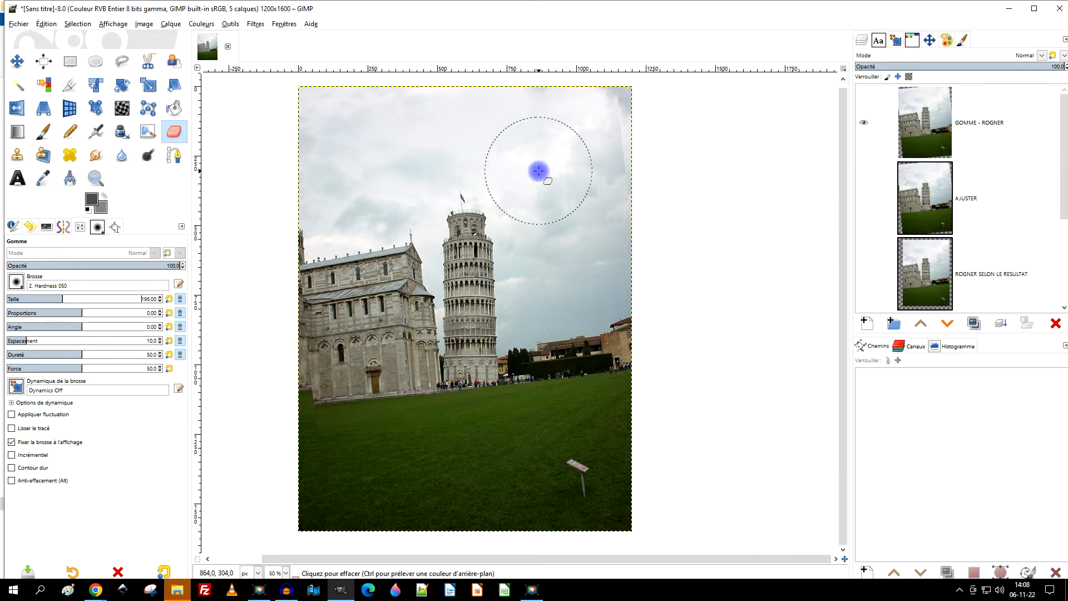
mouse_move(633, 116)
left_mouse_down()
mouse_move(334, 126)
mouse_move(649, 120)
mouse_move(329, 117)
left_mouse_up()
Check the alpha channel commands available for the GOMME - ROGNER layer
left_click(957, 123)
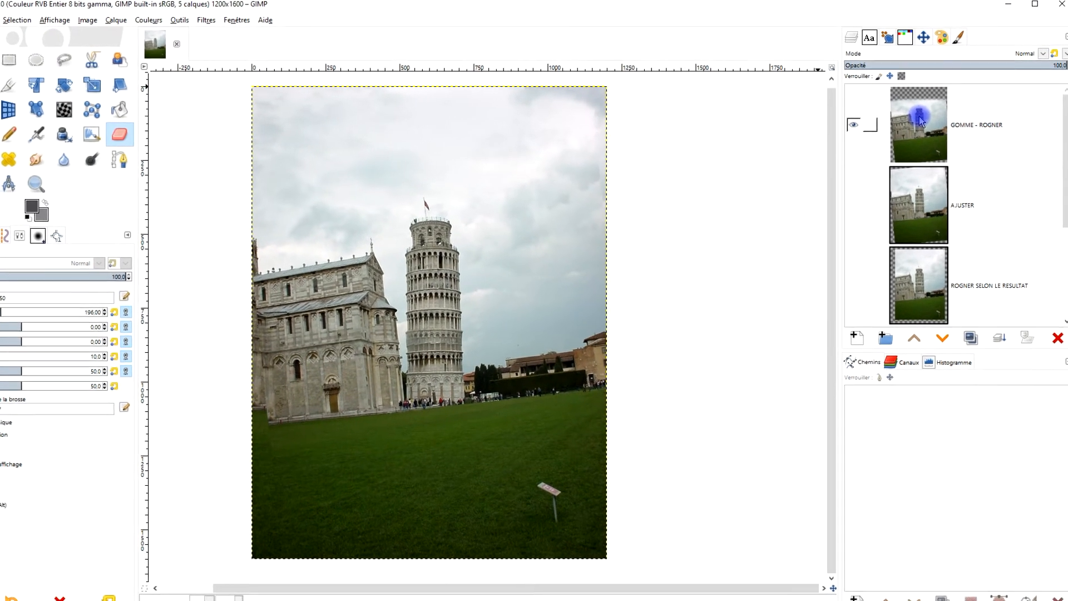
right_click(917, 119)
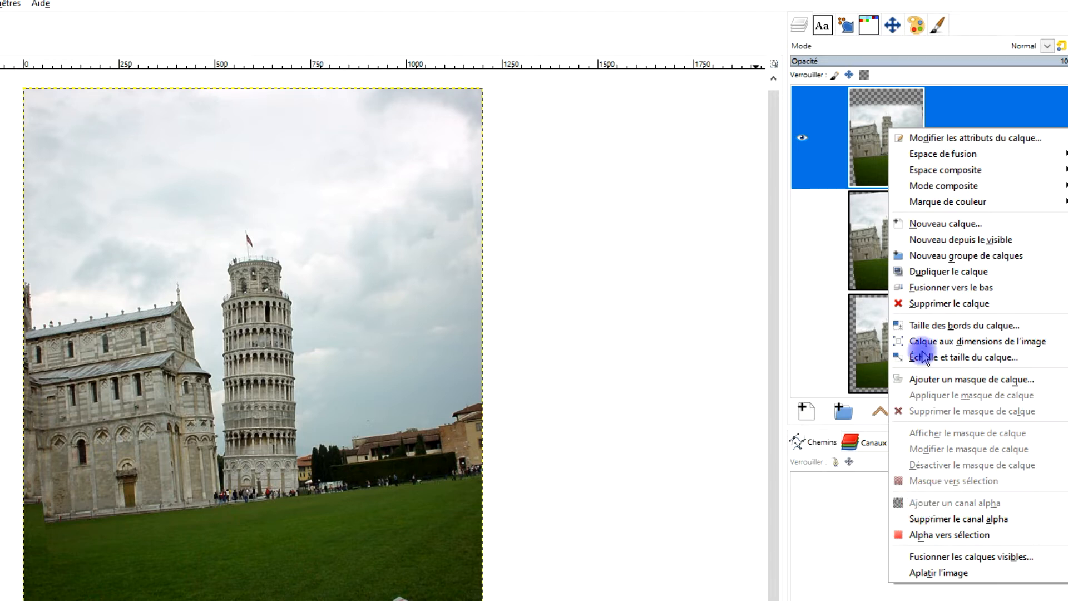
left_click(869, 112)
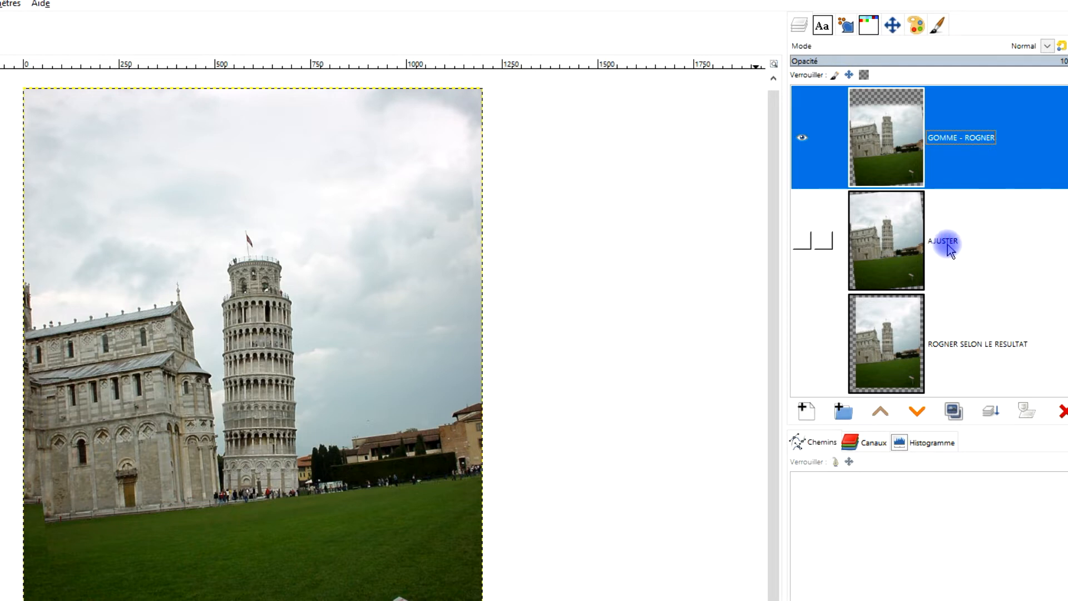
Hide the TOUR DE PISE #0 layer at the bottom of the layer stack
scroll(946, 284, "down", 4)
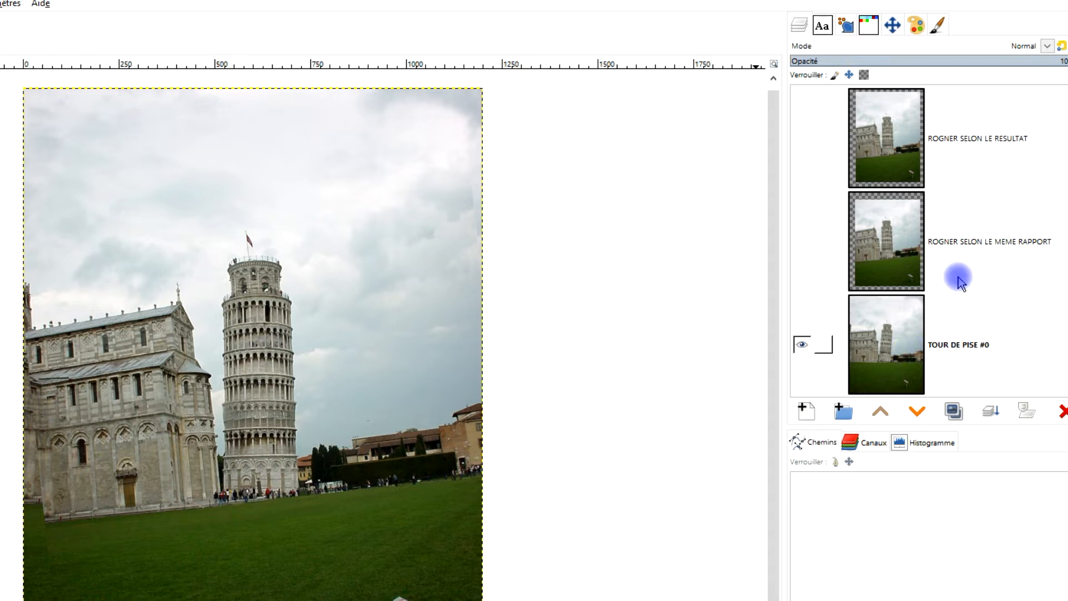
scroll(970, 234, "up", 3)
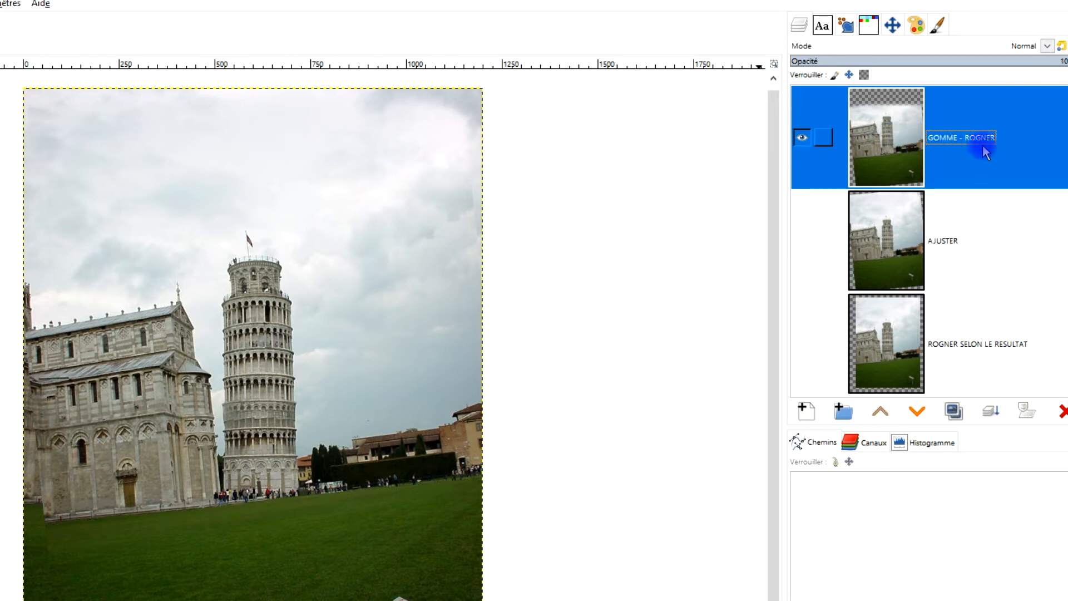
scroll(993, 134, "down", 5)
left_click(806, 341)
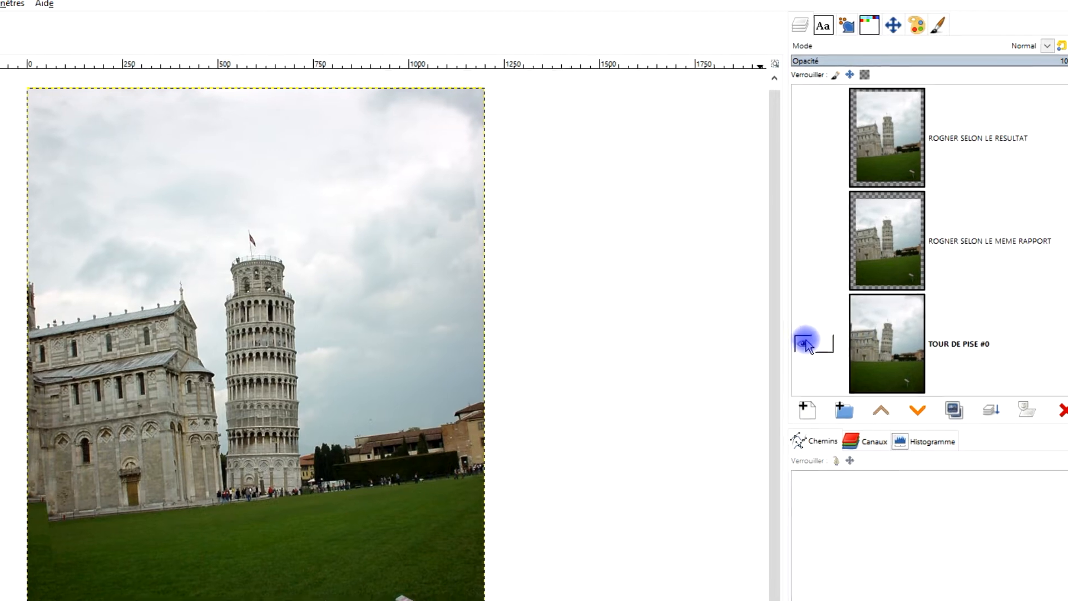
left_click(812, 333)
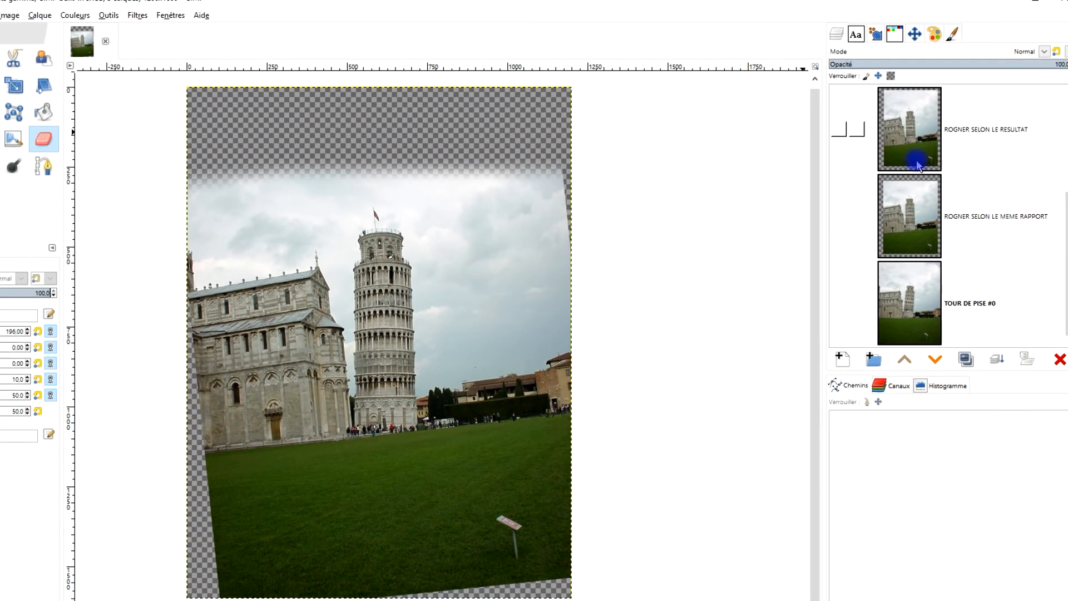
On the GOMME - ROGNER layer, erase wide strips along the right, bottom and left of the photo around the tower
scroll(918, 166, "up", 5)
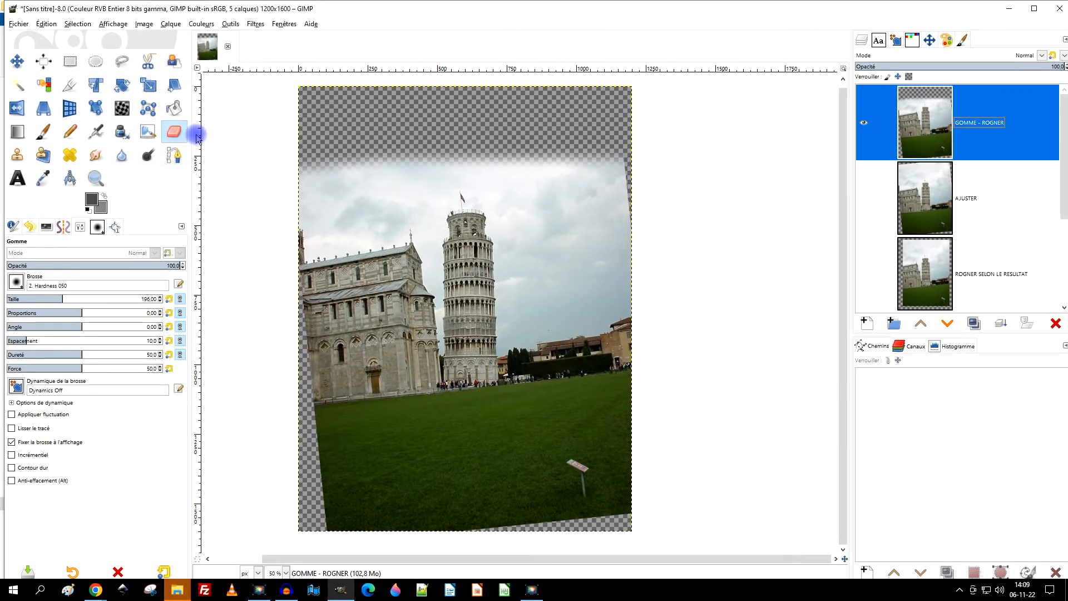
mouse_move(536, 155)
left_mouse_down()
mouse_move(593, 146)
mouse_move(625, 176)
left_mouse_up()
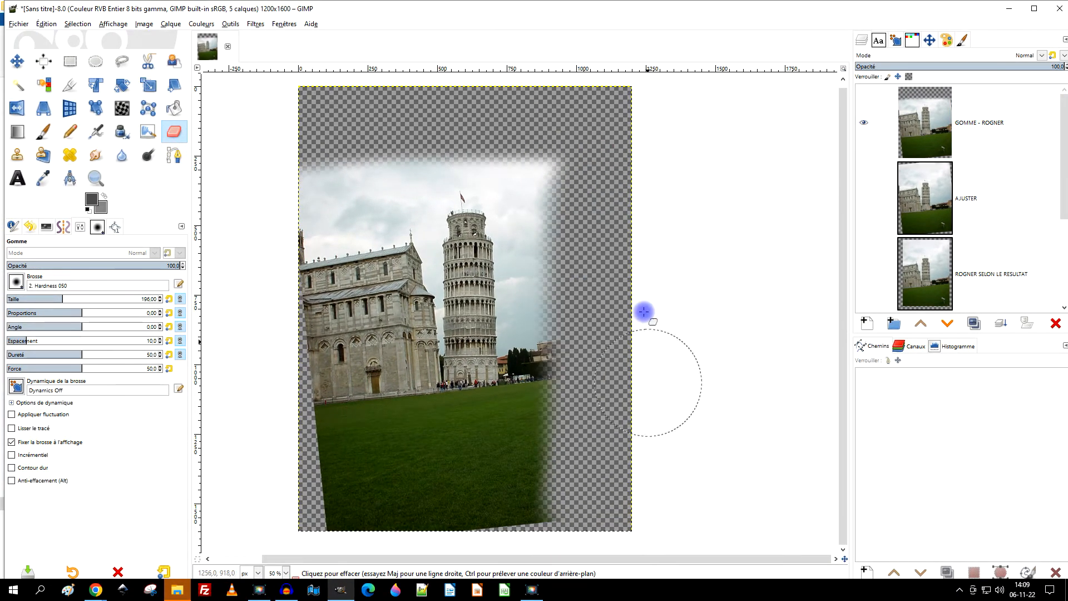
mouse_move(589, 508)
left_mouse_down()
mouse_move(387, 521)
mouse_move(618, 473)
mouse_move(322, 503)
mouse_move(656, 477)
mouse_move(256, 467)
mouse_move(304, 216)
mouse_move(297, 171)
mouse_move(293, 497)
mouse_move(359, 168)
mouse_move(329, 452)
mouse_move(315, 362)
mouse_move(333, 196)
mouse_move(379, 148)
mouse_move(363, 240)
mouse_move(362, 448)
left_mouse_up()
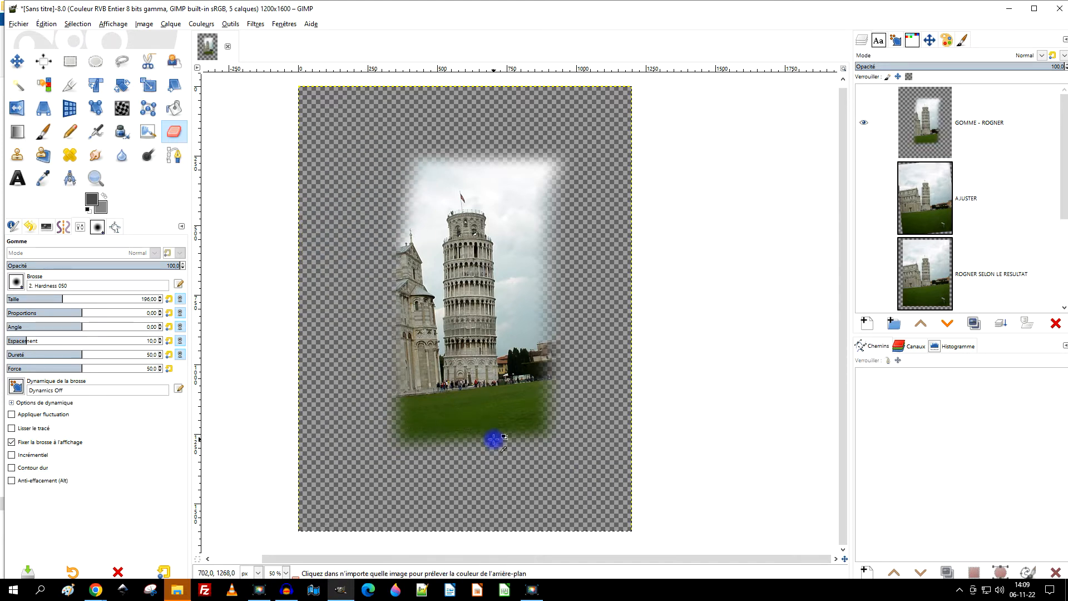
Erase more of the lawn below the tower and the sky along its upper right side
scroll(493, 439, "up", 2)
left_click_drag(264, 432, 612, 409)
left_click_drag(667, 331, 599, 416)
mouse_move(522, 496)
left_mouse_down()
mouse_move(520, 430)
mouse_move(522, 298)
left_mouse_up()
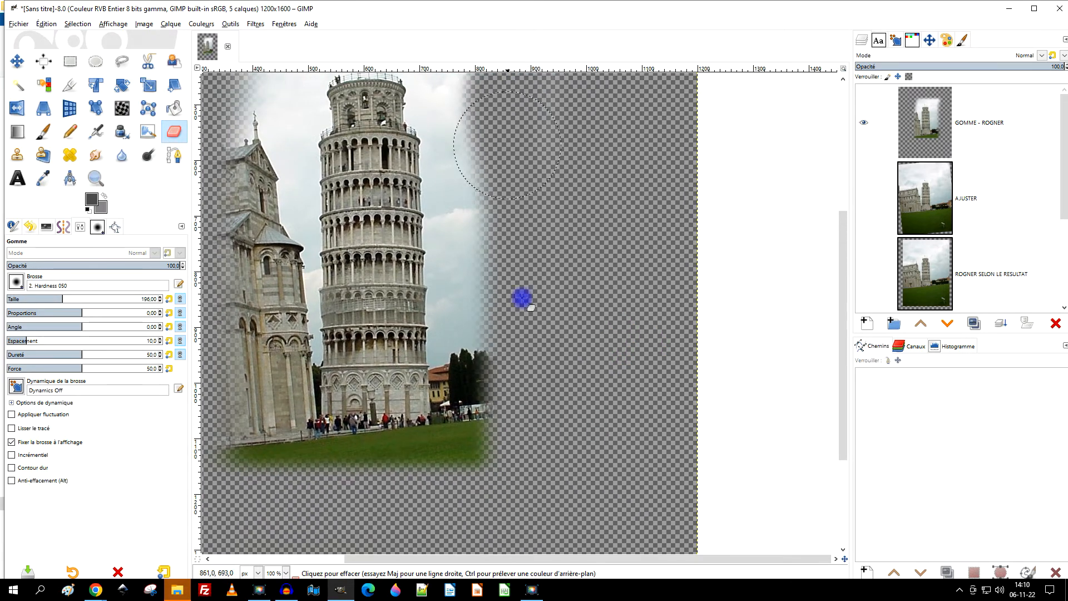
scroll(596, 336, "down", 1)
mouse_move(578, 197)
left_mouse_down()
mouse_move(546, 122)
mouse_move(527, 153)
mouse_move(546, 401)
mouse_move(531, 453)
mouse_move(358, 442)
mouse_move(363, 396)
left_mouse_up()
scroll(358, 437, "up", 2)
scroll(362, 396, "down", 1)
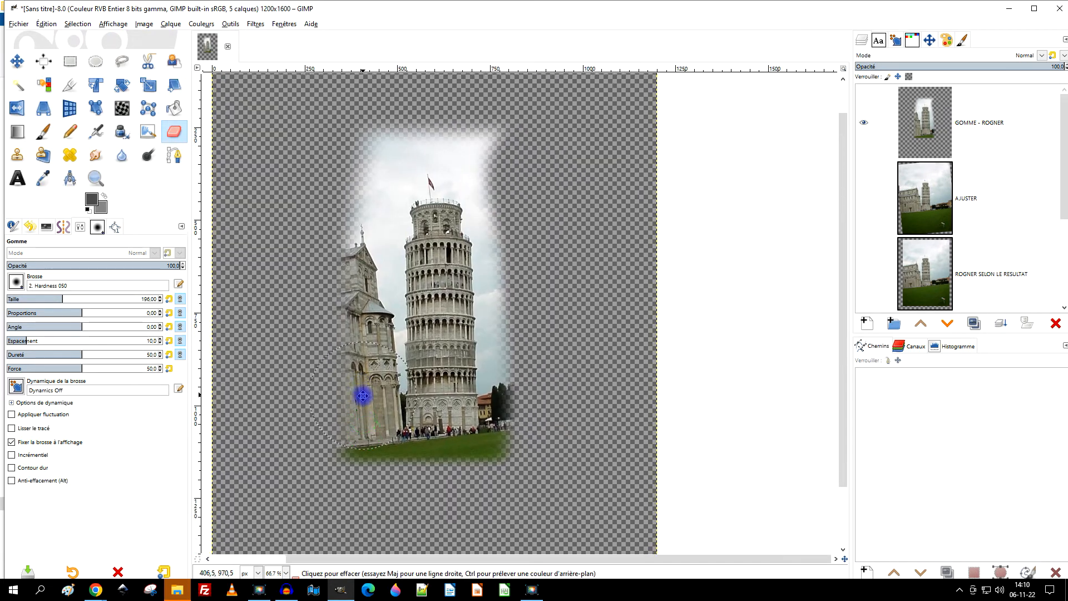
Erase part of the cathedral left of the tower and the sky around the tower's top
mouse_move(329, 470)
left_mouse_down()
mouse_move(346, 403)
mouse_move(366, 127)
mouse_move(446, 100)
left_mouse_up()
scroll(446, 100, "up", 2)
mouse_move(239, 191)
left_mouse_down()
mouse_move(672, 186)
mouse_move(260, 188)
mouse_move(675, 158)
left_mouse_up()
mouse_move(591, 254)
left_mouse_down()
mouse_move(389, 191)
mouse_move(322, 215)
mouse_move(555, 196)
mouse_move(307, 263)
mouse_move(322, 312)
left_mouse_up()
scroll(418, 334, "down", 5)
scroll(418, 334, "left", 2)
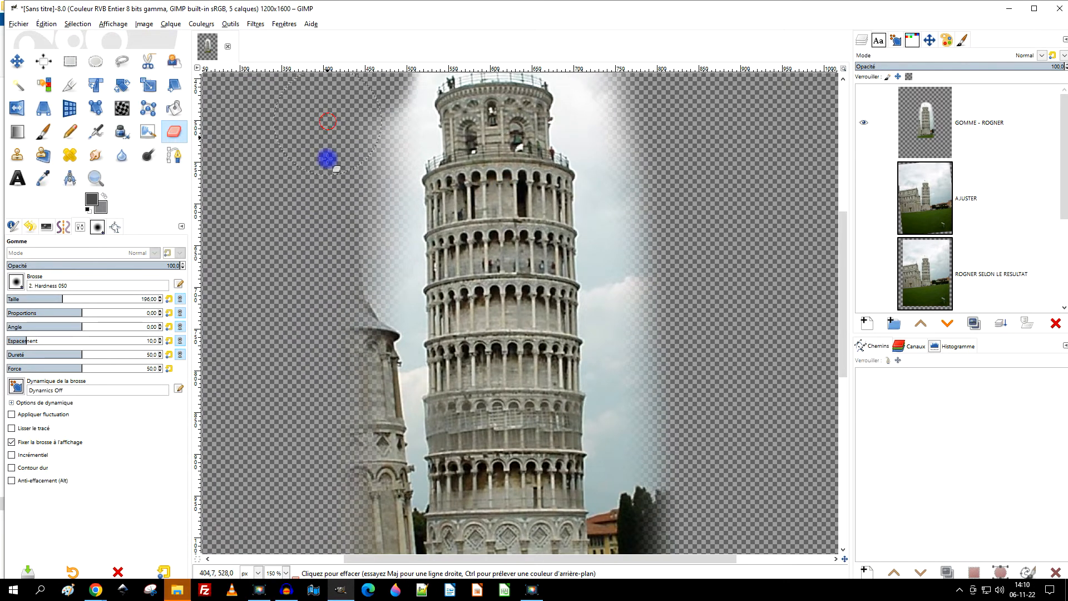
Erase most of the remaining cathedral along the left side of the tower down to its base
scroll(368, 191, "down", 5)
scroll(369, 191, "right", 1)
mouse_move(368, 191)
left_mouse_down()
mouse_move(348, 167)
mouse_move(338, 269)
mouse_move(353, 279)
mouse_move(308, 446)
mouse_move(326, 477)
mouse_move(675, 501)
mouse_move(382, 484)
mouse_move(532, 508)
left_mouse_up()
scroll(521, 494, "right", 3)
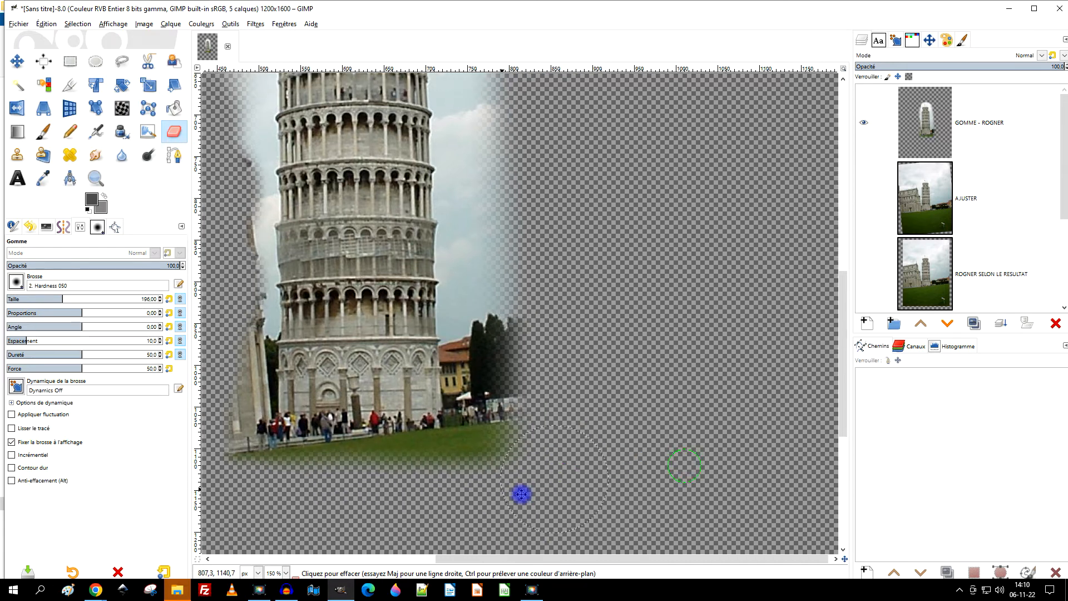
Erase the trees, buildings and sky close to the tower's right side, from the base up to the belfry
scroll(521, 494, "right", 1)
mouse_move(470, 519)
left_mouse_down()
mouse_move(468, 403)
mouse_move(448, 429)
mouse_move(446, 489)
mouse_move(456, 251)
left_mouse_up()
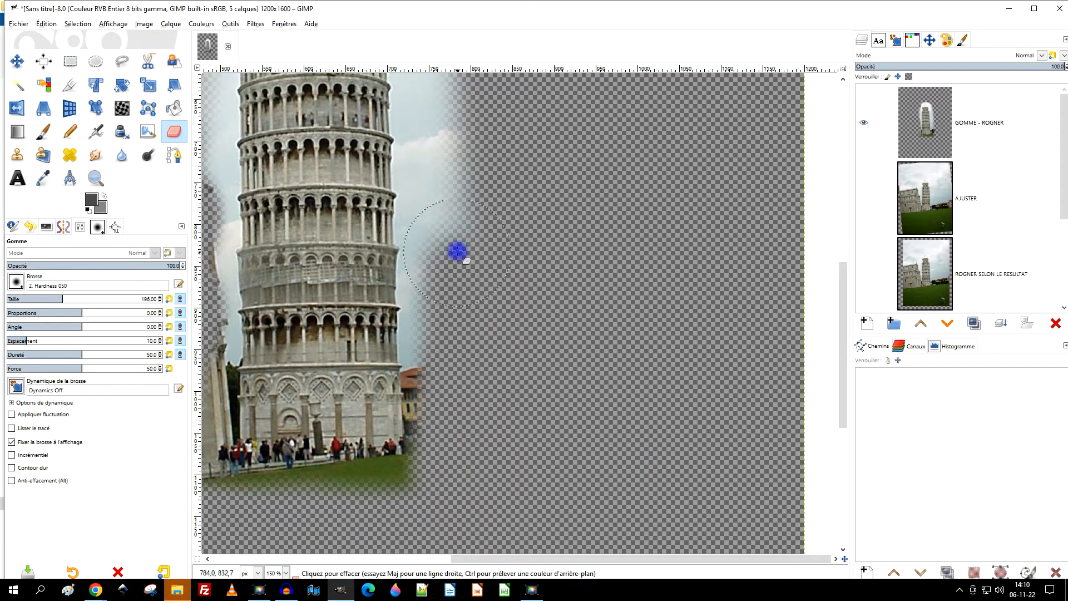
scroll(505, 389, "up", 5)
mouse_move(477, 448)
left_mouse_down()
mouse_move(460, 380)
mouse_move(450, 144)
left_mouse_up()
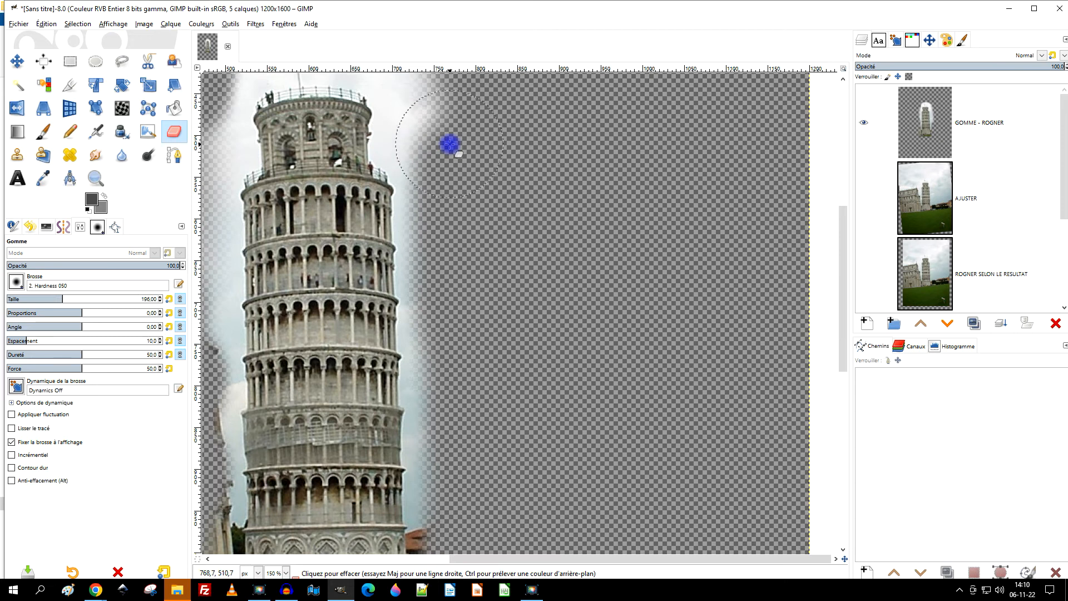
Erase the surplus sky around the flag and the right side of the tower's top
scroll(529, 401, "up", 5)
scroll(530, 401, "left", 1)
mouse_move(529, 401)
left_mouse_down()
mouse_move(427, 226)
mouse_move(283, 231)
mouse_move(291, 274)
mouse_move(298, 279)
mouse_move(298, 247)
mouse_move(413, 213)
left_mouse_up()
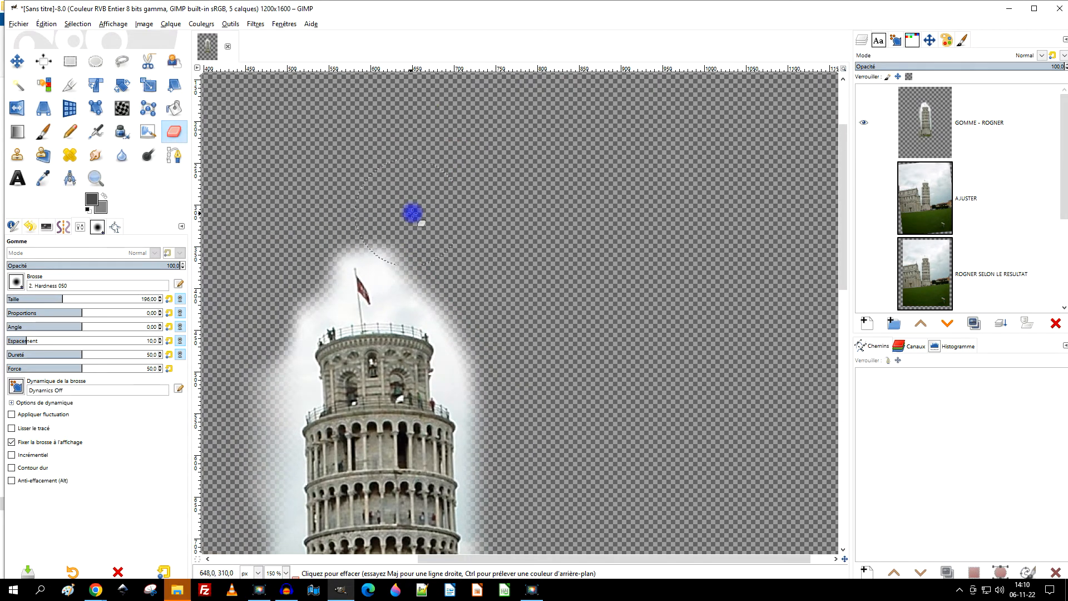
Erase the surplus sky along the tower's left side, from the upper galleries down towards the base
scroll(577, 394, "down", 4)
scroll(577, 393, "left", 2)
left_click_drag(312, 195, 315, 439)
scroll(508, 289, "down", 5)
left_click_drag(315, 261, 309, 527)
scroll(405, 365, "down", 4)
scroll(406, 365, "left", 1)
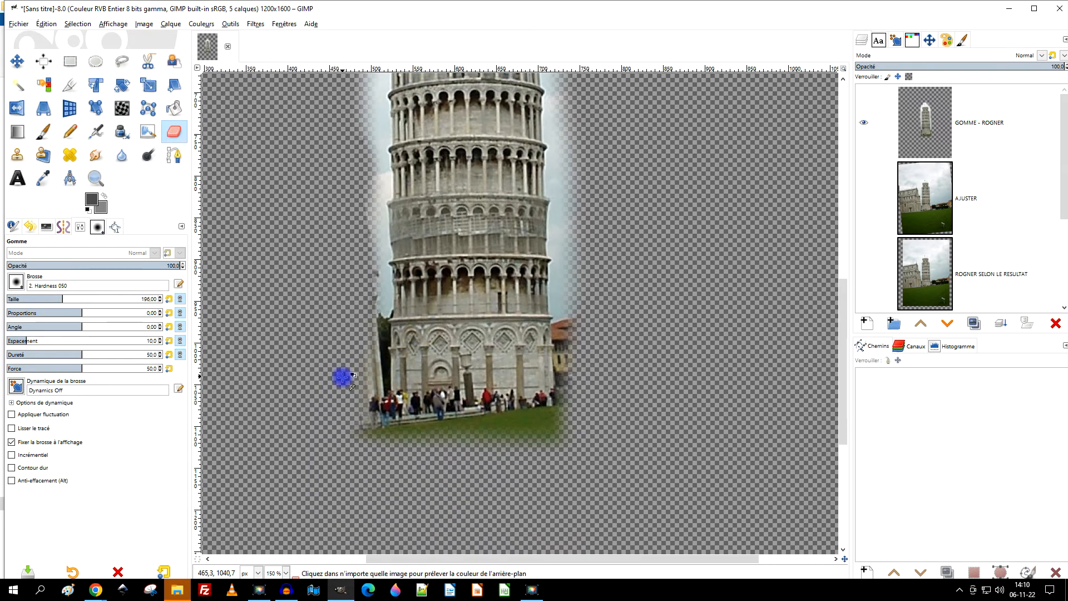
Erase the surplus grass and background around the tower's base and along its lower right side
scroll(343, 377, "up", 1, "ctrl")
mouse_move(347, 370)
left_mouse_down()
mouse_move(358, 190)
mouse_move(350, 408)
mouse_move(360, 467)
mouse_move(524, 481)
mouse_move(640, 470)
mouse_move(396, 467)
left_mouse_up()
mouse_move(737, 406)
left_mouse_down()
mouse_move(536, 492)
mouse_move(503, 429)
mouse_move(495, 306)
mouse_move(541, 243)
mouse_move(591, 374)
left_mouse_up()
left_click_drag(551, 436, 534, 217)
scroll(597, 228, "up", 5)
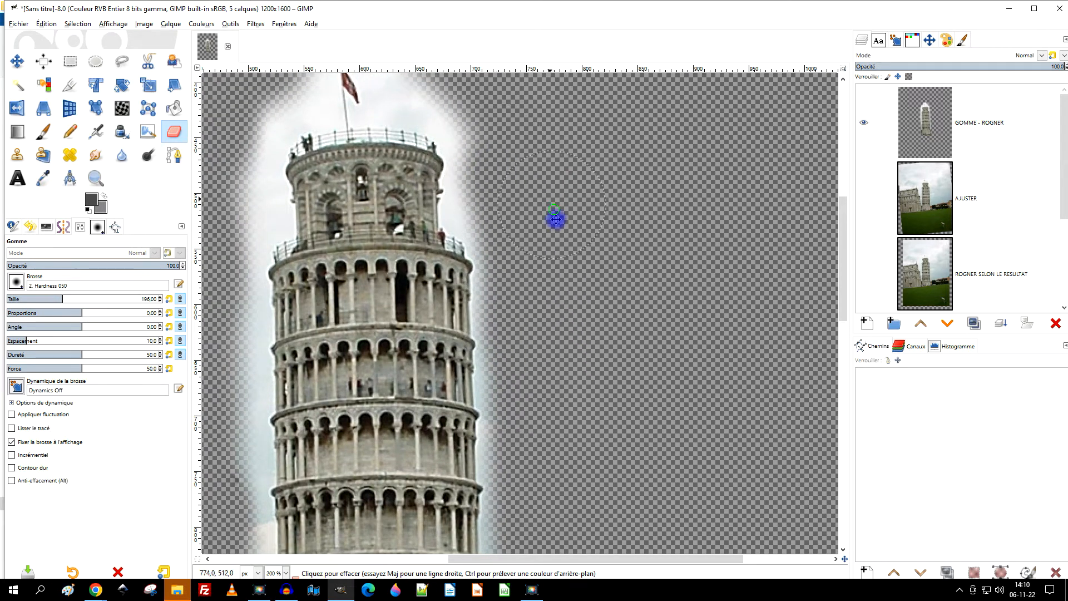
Trim the remaining sky halo around the flag, the belfry and both sides of the tower with the Eraser
scroll(555, 219, "up", 4)
mouse_move(430, 183)
left_mouse_down()
mouse_move(402, 128)
mouse_move(312, 123)
mouse_move(289, 199)
mouse_move(246, 285)
left_mouse_up()
left_click_drag(362, 396, 511, 256)
mouse_move(366, 171)
left_mouse_down()
mouse_move(369, 458)
mouse_move(382, 286)
mouse_move(381, 489)
left_mouse_up()
left_click_drag(542, 404, 526, 224)
mouse_move(349, 291)
left_mouse_down()
mouse_move(374, 353)
mouse_move(369, 370)
mouse_move(365, 265)
left_mouse_up()
key("1")
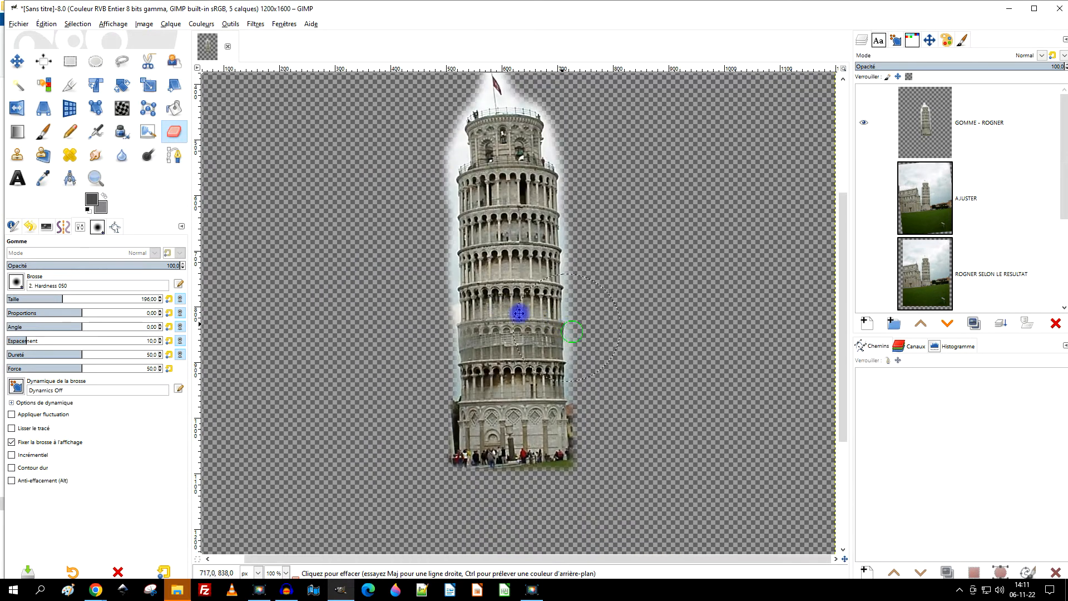
Show the TOUR DE PISE #0 layer beneath the cut-out tower
scroll(987, 243, "down", 3)
left_click(907, 301)
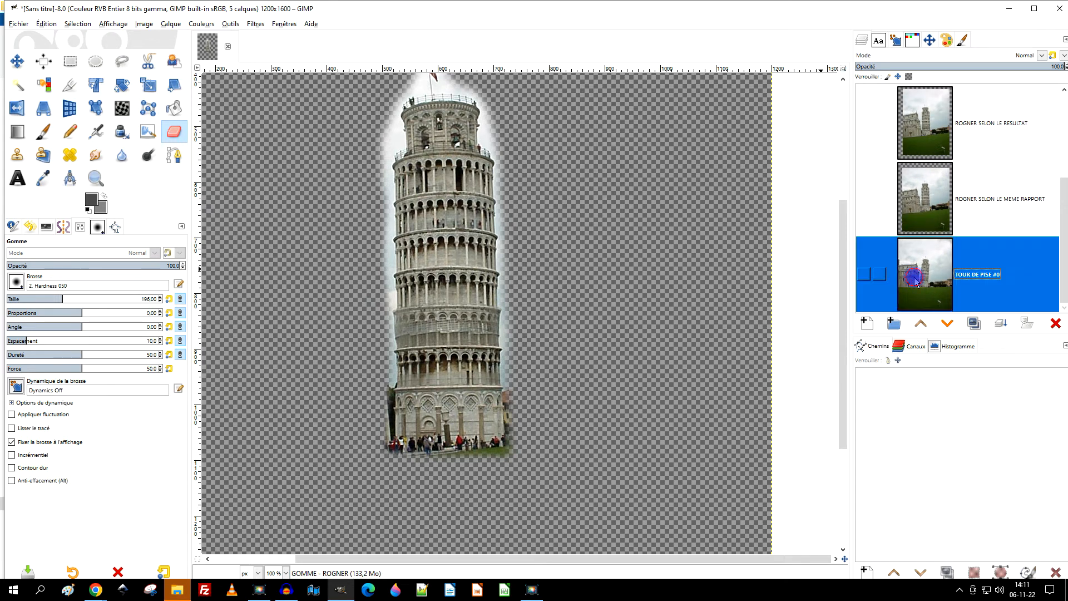
left_click(863, 275)
left_click_drag(496, 473, 471, 455)
scroll(471, 455, "up", 1)
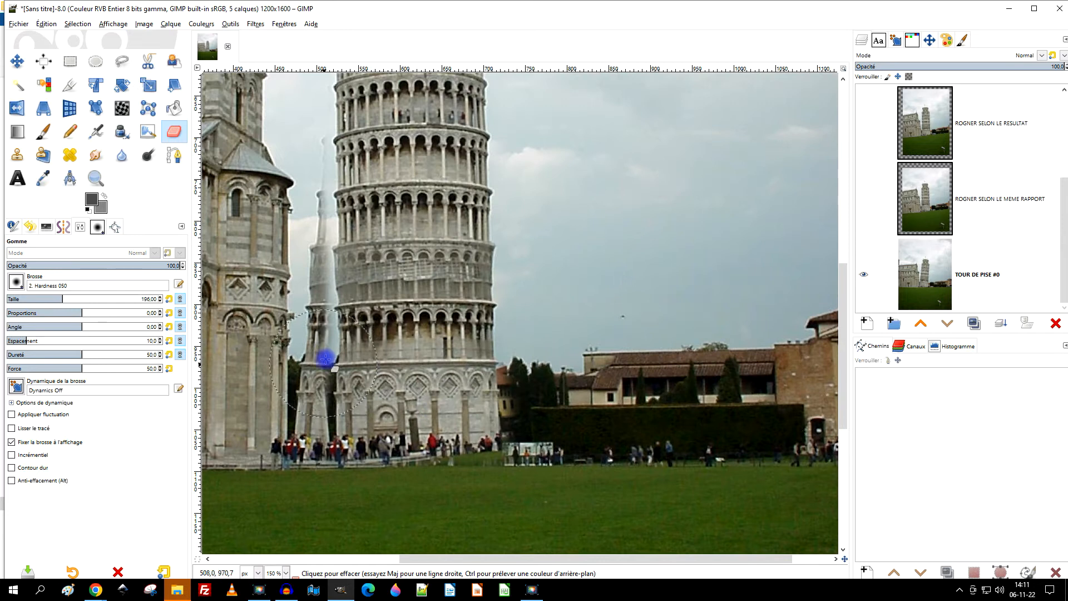
Shift the GOMME - ROGNER layer left with the Move tool, towards the cathedral, using fine and coarse nudges
left_click(17, 63)
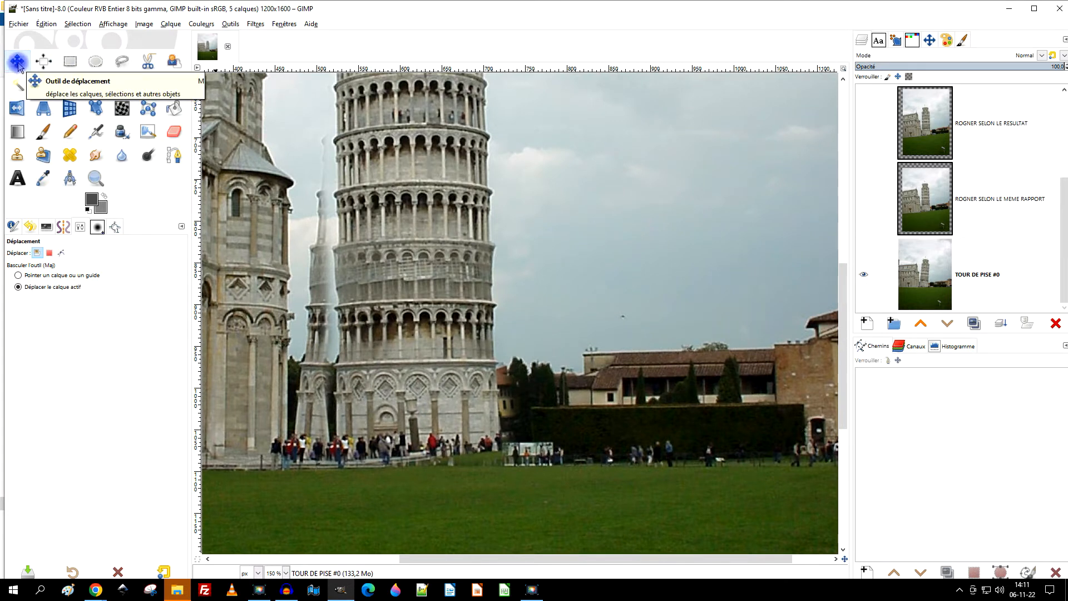
scroll(1000, 217, "up", 2)
left_click(923, 118)
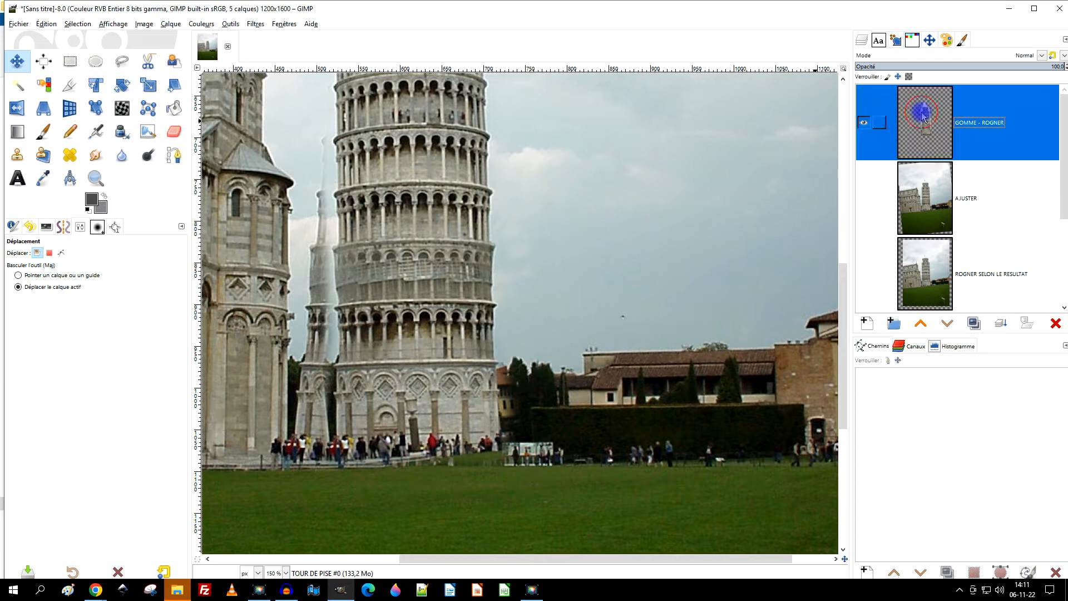
left_click(426, 274)
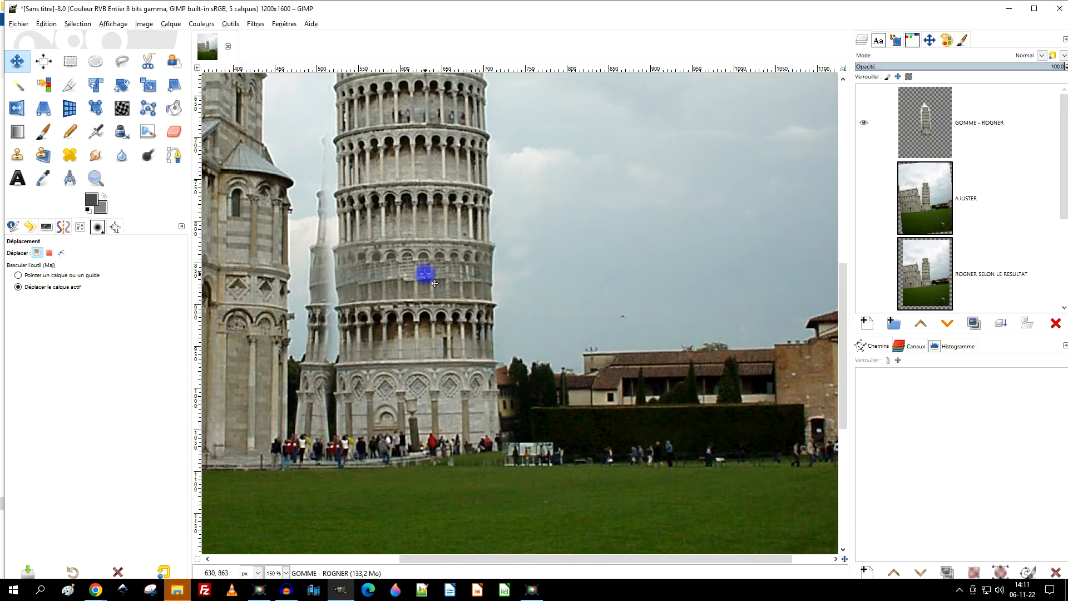
key("Left")
key("Left")
key("Left")
key("Left")
key("Left")
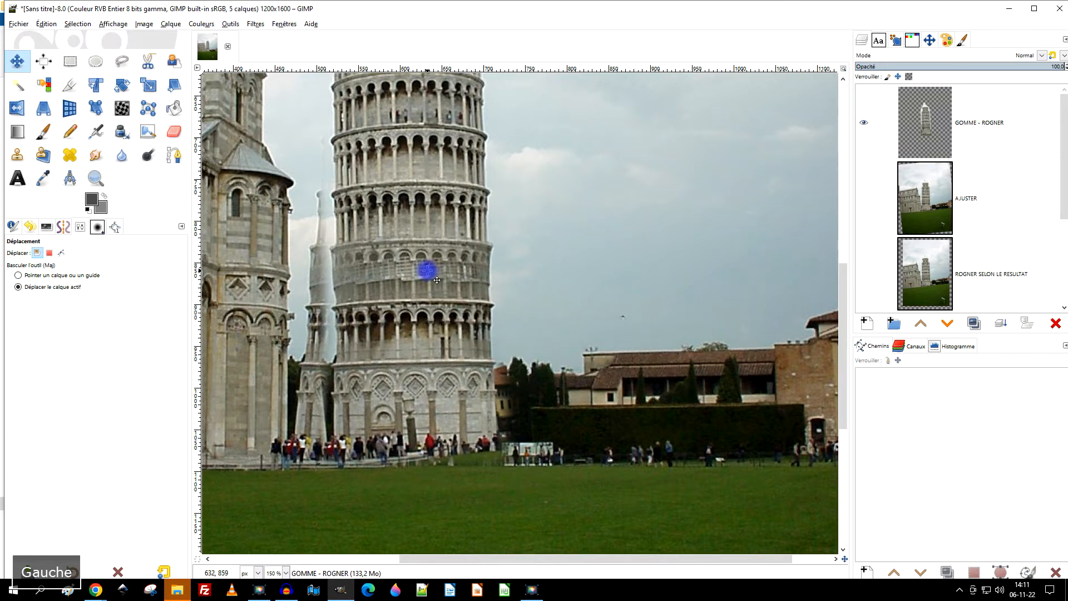
key("shift+Left")
key("Left")
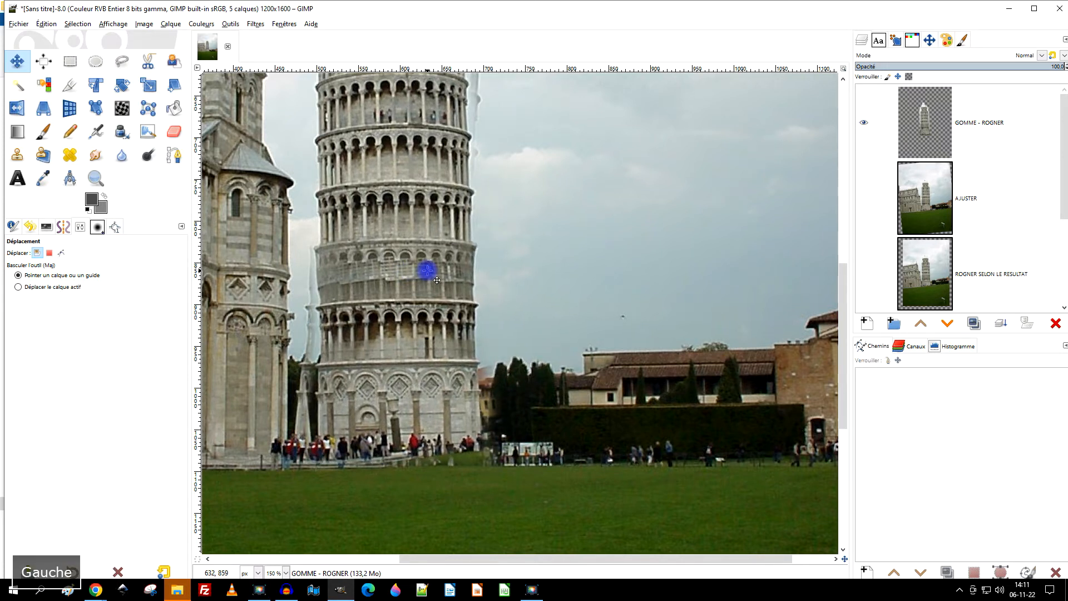
key("shift+Left")
key("shift+Left")
Fine-tune the horizontal position of the GOMME - ROGNER layer between the cathedral and the original leaning tower
key("shift+Right")
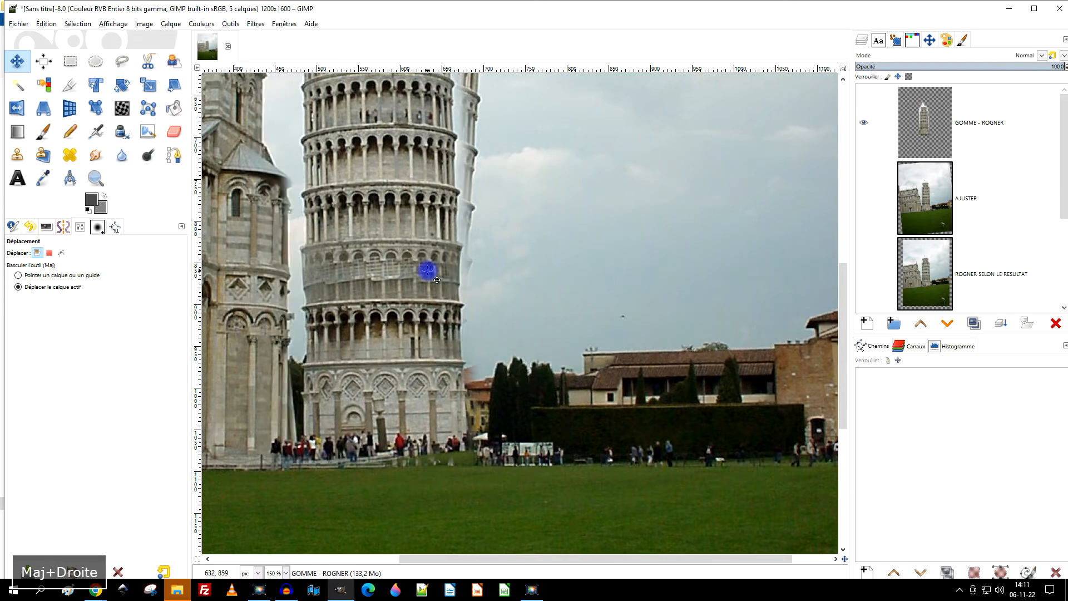
key("shift+Right")
key("Left")
key("Left")
key("shift+Left")
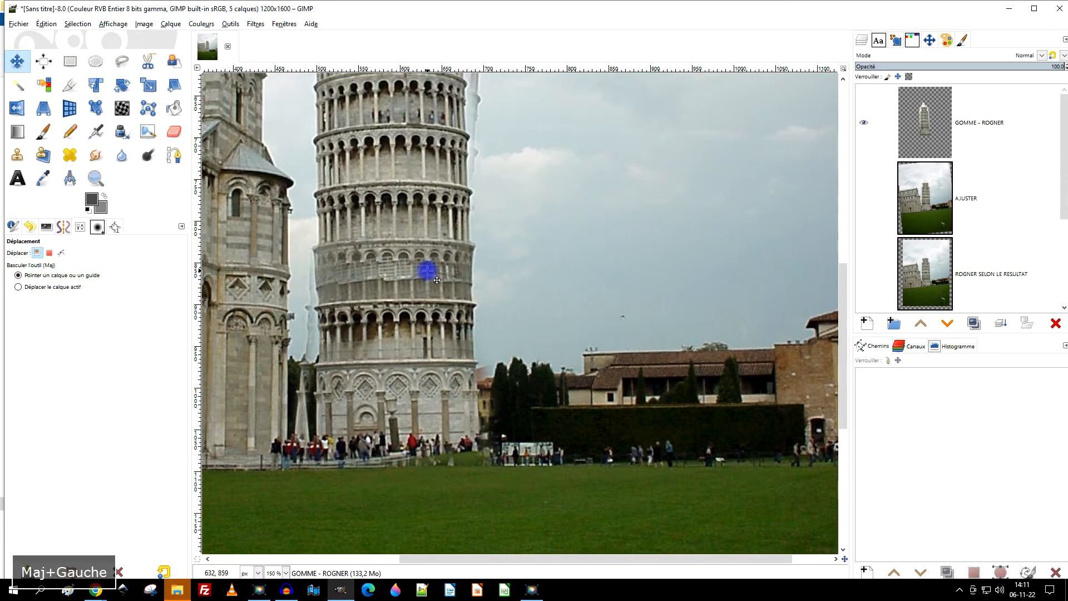
key("Right")
key("Right")
key("Right")
key("Right")
key("Right")
key("Right")
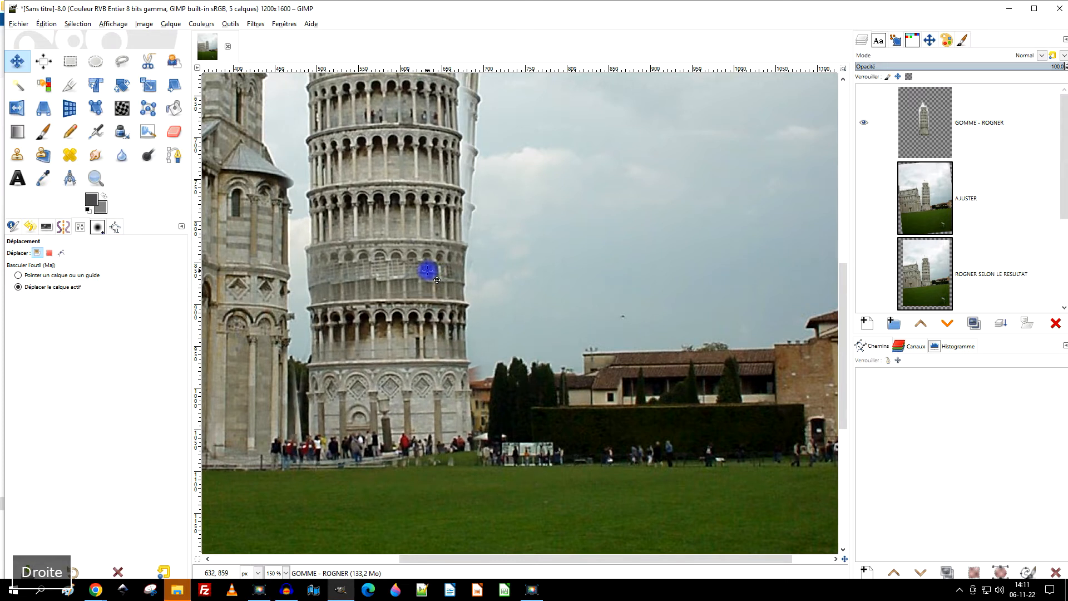
key("Right")
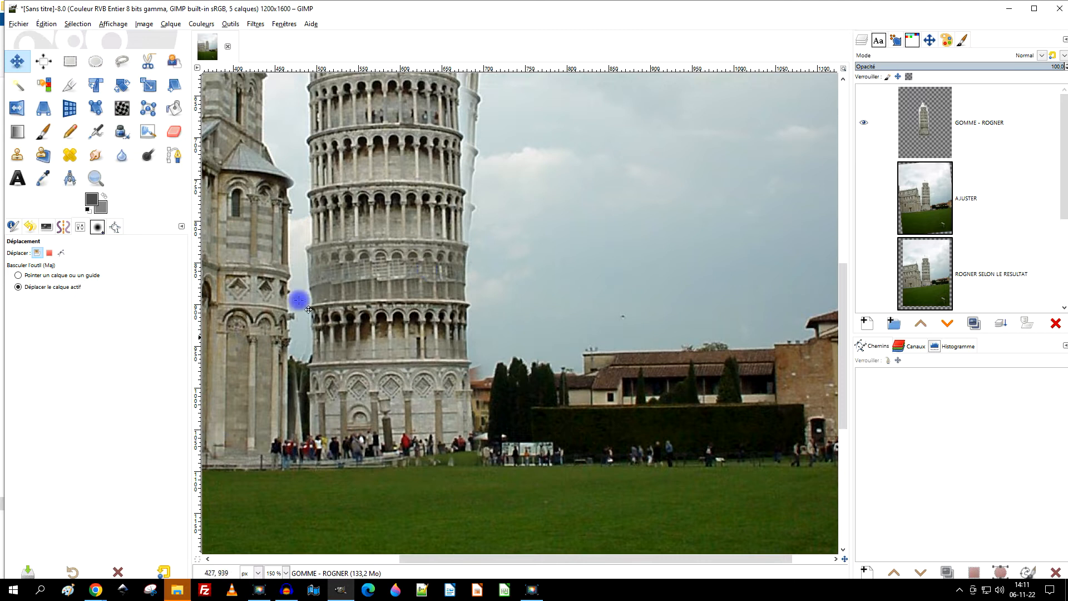
Enable anti-erase for the Eraser and restore the GOMME - ROGNER sky over the original tower's flag and top
scroll(530, 415, "up", 5)
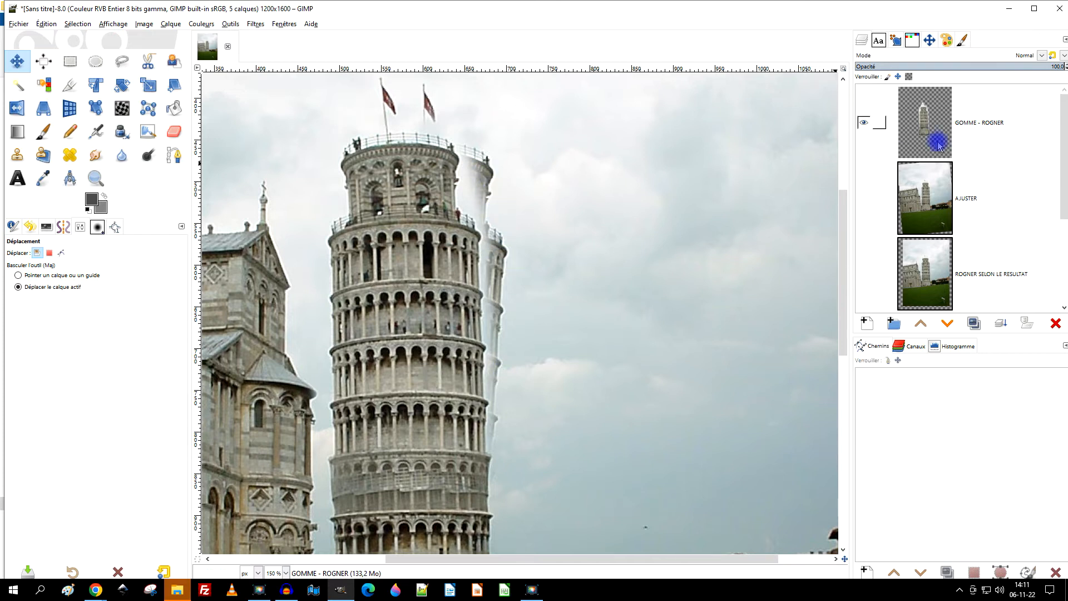
left_click(949, 129)
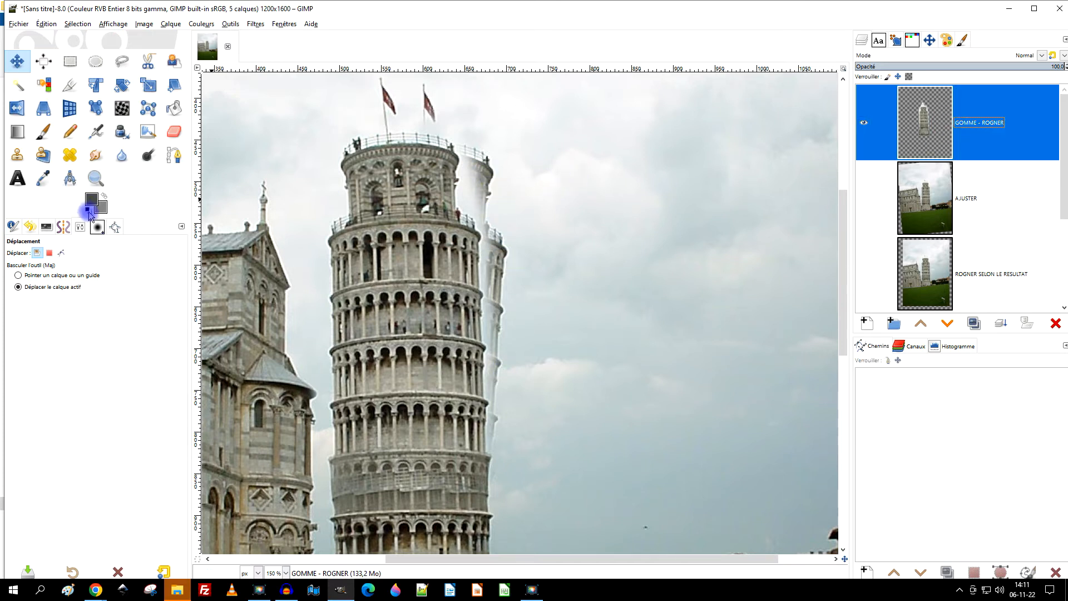
left_click(176, 134)
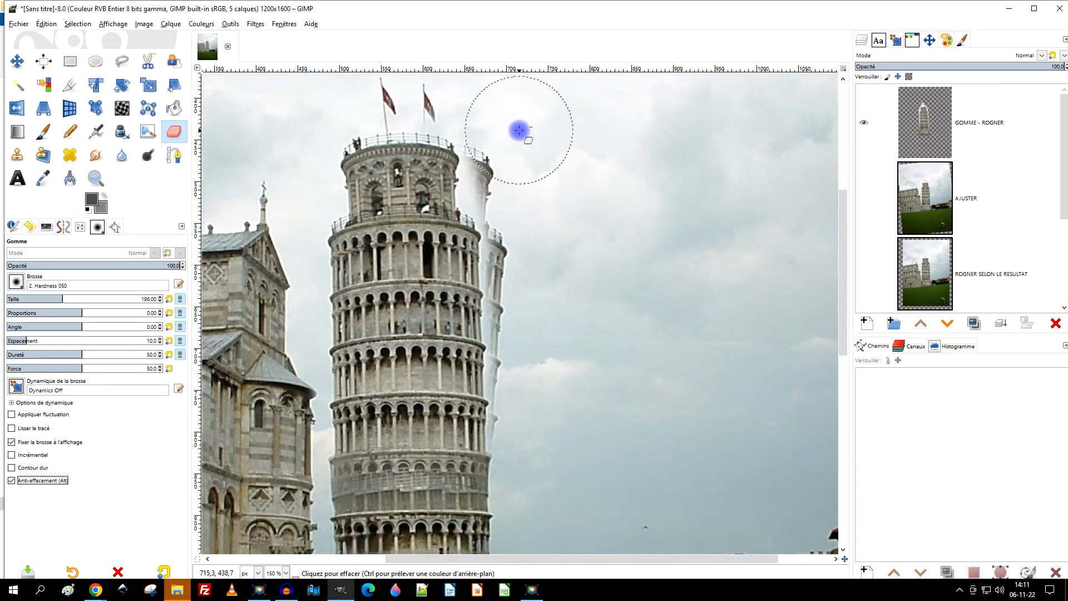
left_click_drag(685, 80, 704, 180)
scroll(492, 206, "up", 2)
mouse_move(413, 160)
left_mouse_down()
mouse_move(398, 132)
mouse_move(409, 118)
mouse_move(418, 165)
mouse_move(398, 153)
mouse_move(503, 142)
mouse_move(408, 143)
mouse_move(530, 185)
mouse_move(554, 272)
mouse_move(508, 236)
left_mouse_up()
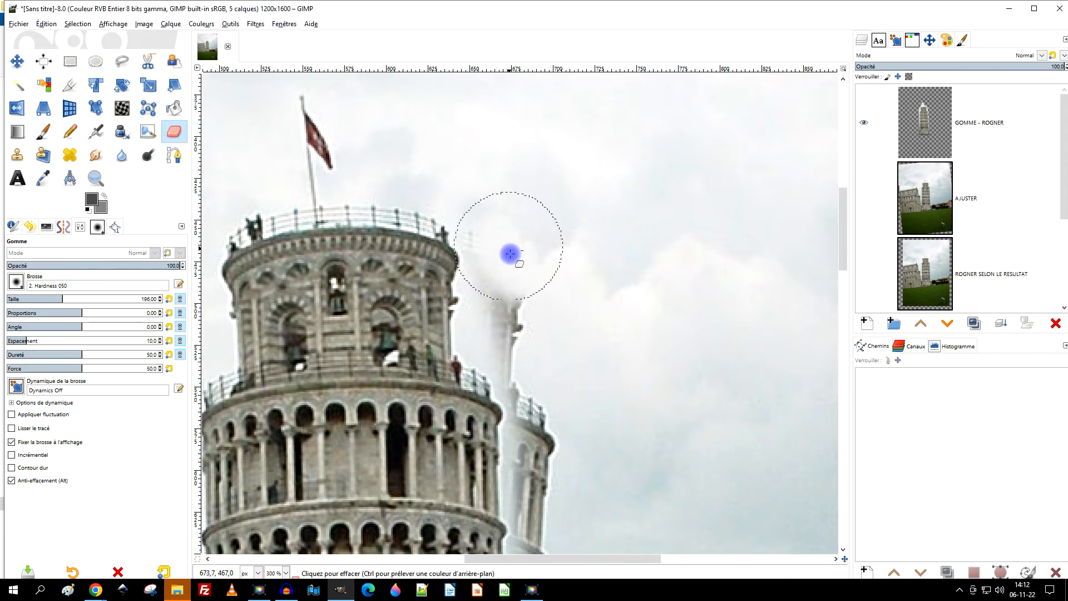
Using the 2. Hardness 075 brush at size 51, restore sky over the original tower's belfry and the edge of the gallery below
left_click(16, 283)
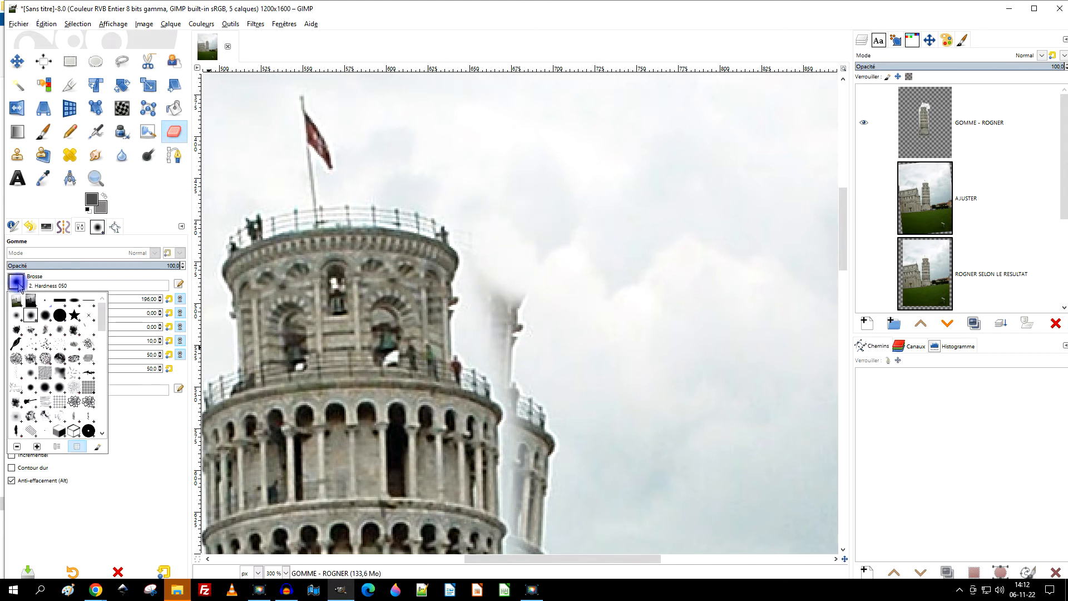
left_click(46, 316)
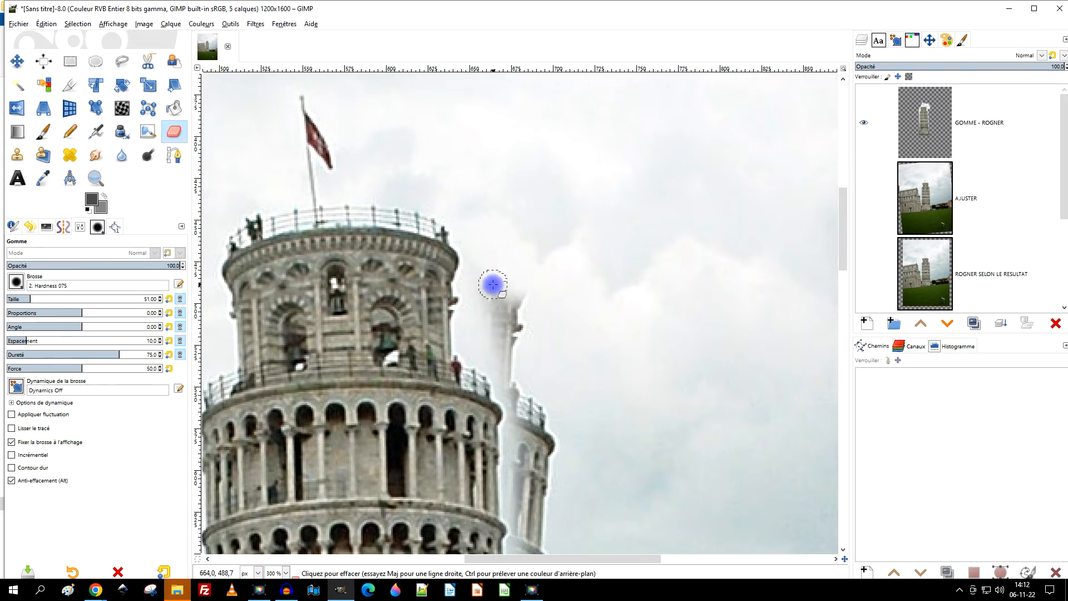
mouse_move(482, 270)
left_mouse_down()
mouse_move(493, 310)
mouse_move(523, 334)
left_mouse_up()
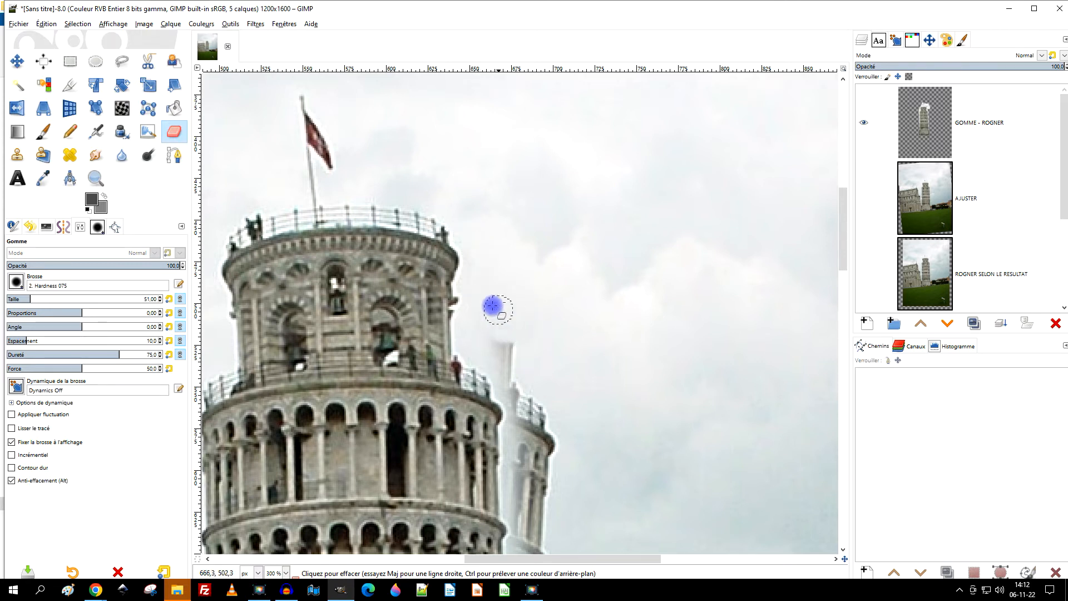
left_click_drag(650, 368, 606, 218)
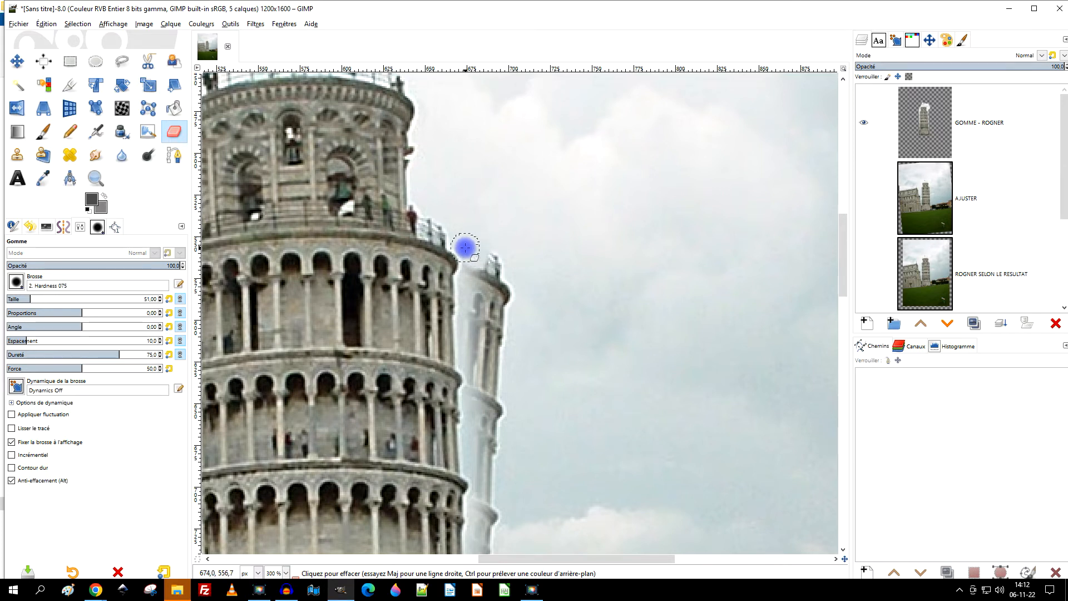
left_click_drag(479, 261, 510, 302)
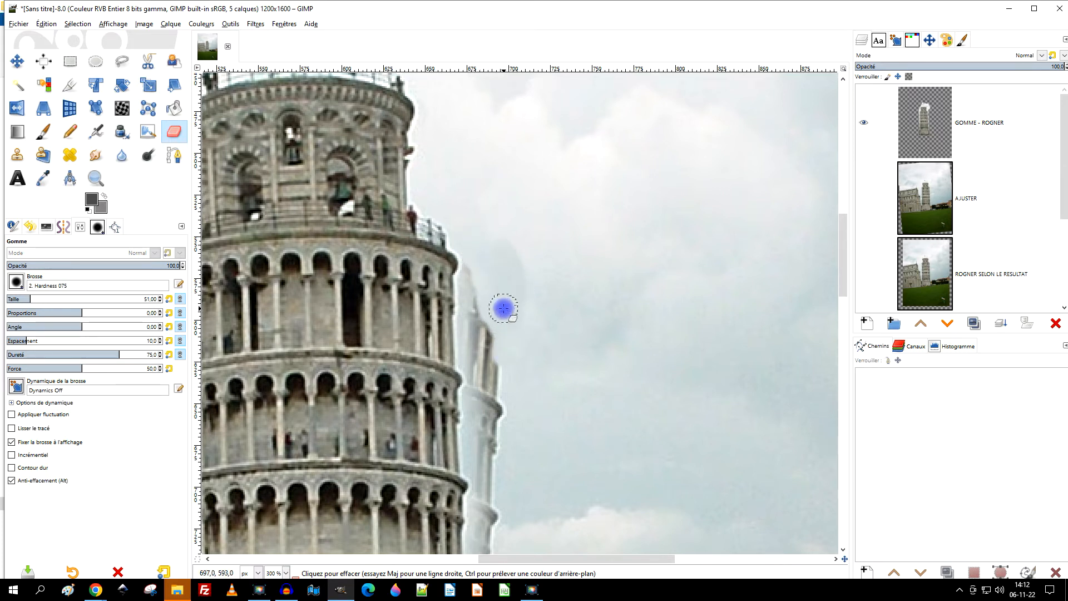
Using the 2. Hardness 050 brush at size 209, restore sky over the original tower's remnants beside the upper galleries
left_click(17, 282)
left_click(27, 318)
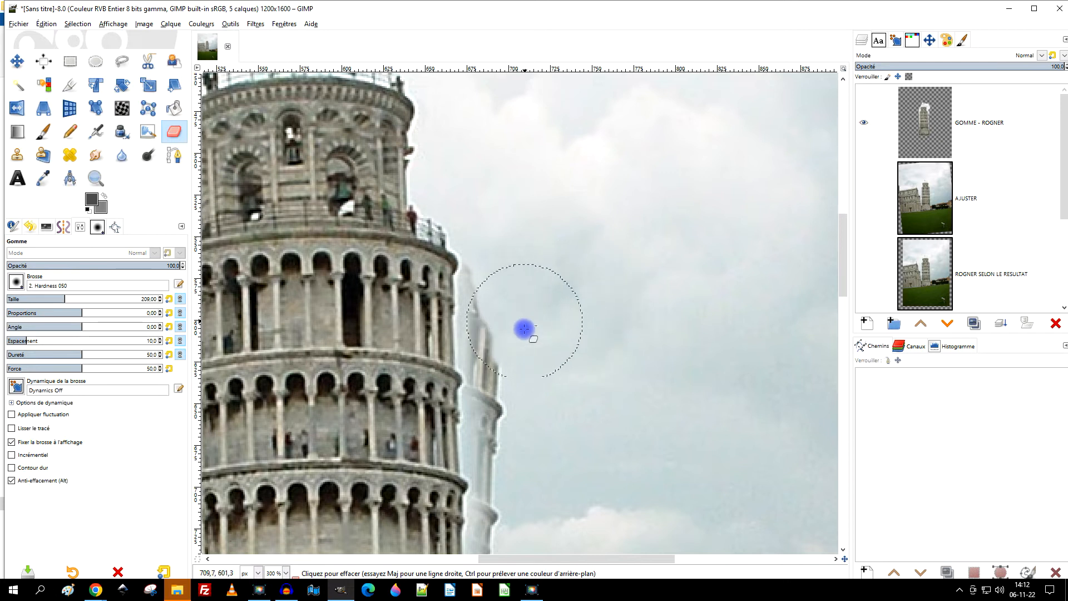
scroll(504, 329, "up", 1, "ctrl")
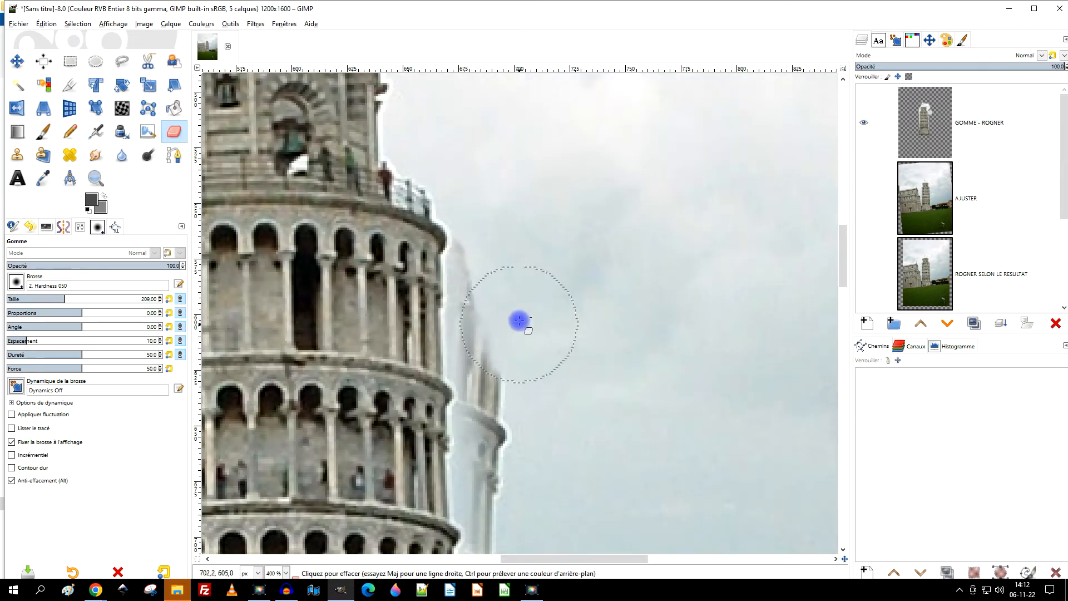
mouse_move(501, 266)
left_mouse_down()
mouse_move(504, 347)
mouse_move(514, 340)
mouse_move(521, 358)
mouse_move(502, 354)
mouse_move(517, 370)
mouse_move(518, 420)
mouse_move(495, 359)
left_mouse_up()
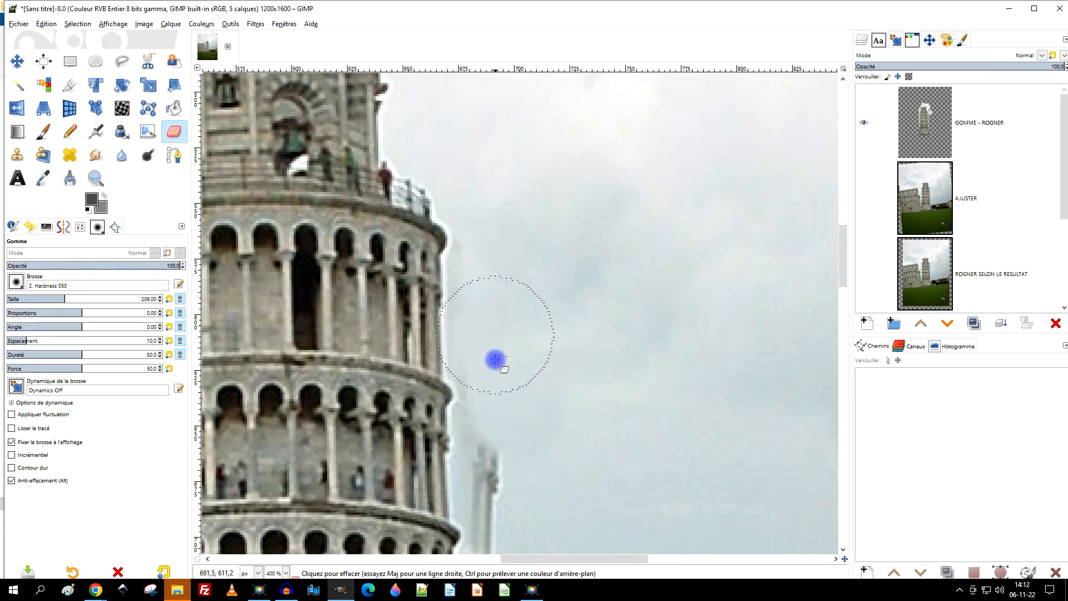
left_click_drag(531, 425, 515, 473)
Continue restoring sky down the right side of the tower over the original's remnants beside the middle galleries
mouse_move(568, 428)
left_mouse_down()
mouse_move(552, 227)
mouse_move(491, 181)
left_mouse_up()
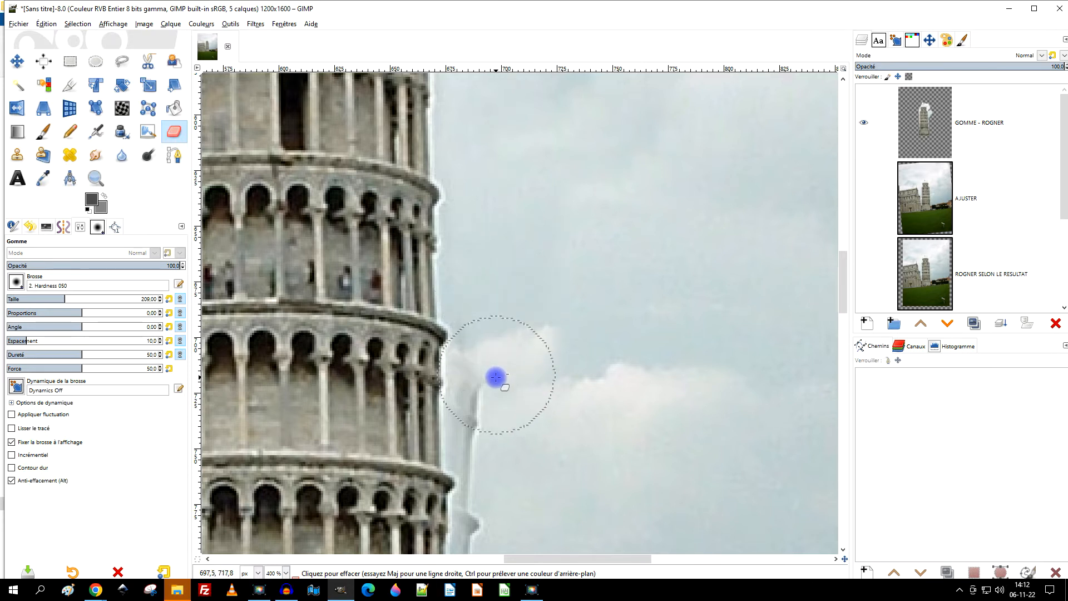
left_click_drag(501, 379, 503, 415)
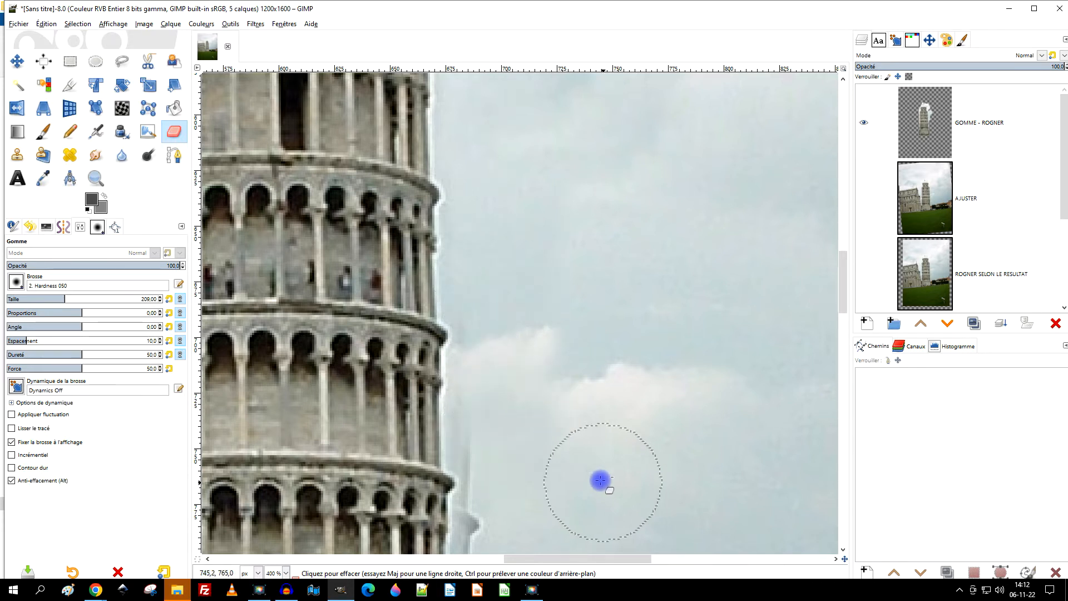
left_click_drag(601, 482, 580, 270)
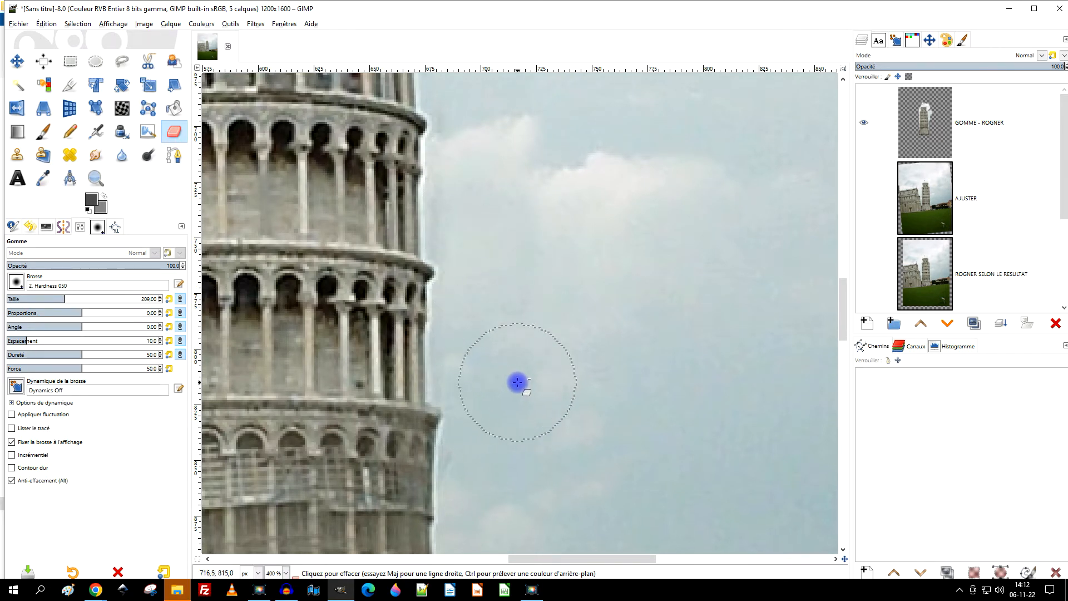
Examine the straightened tower's right edge, top and base up close for leftover traces of the original tower
scroll(562, 348, "down", 4, "ctrl")
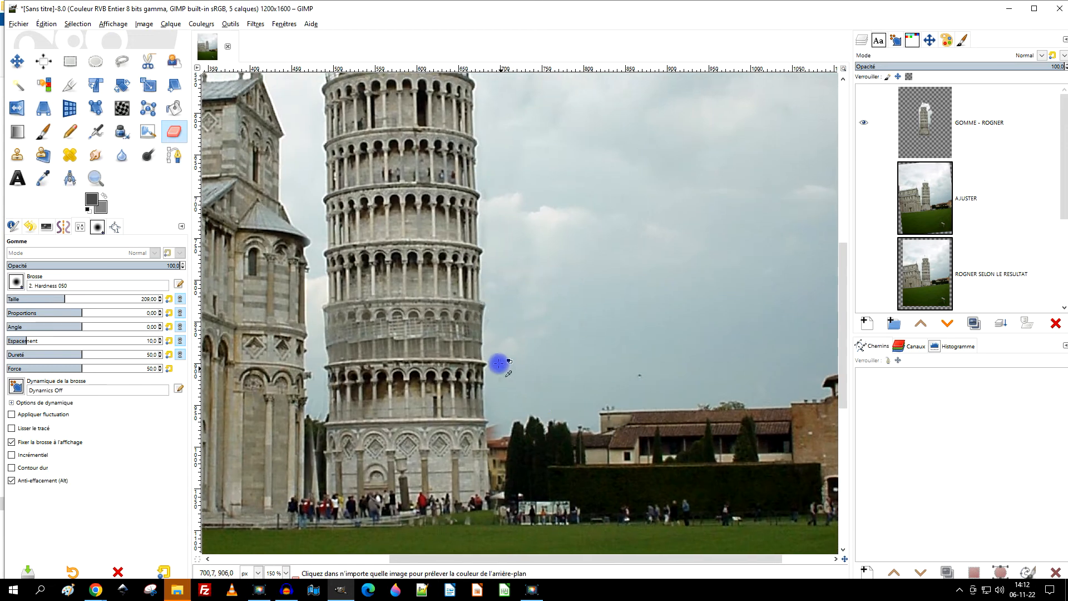
scroll(487, 283, "up", 4, "ctrl")
scroll(510, 284, "up", 3, "ctrl")
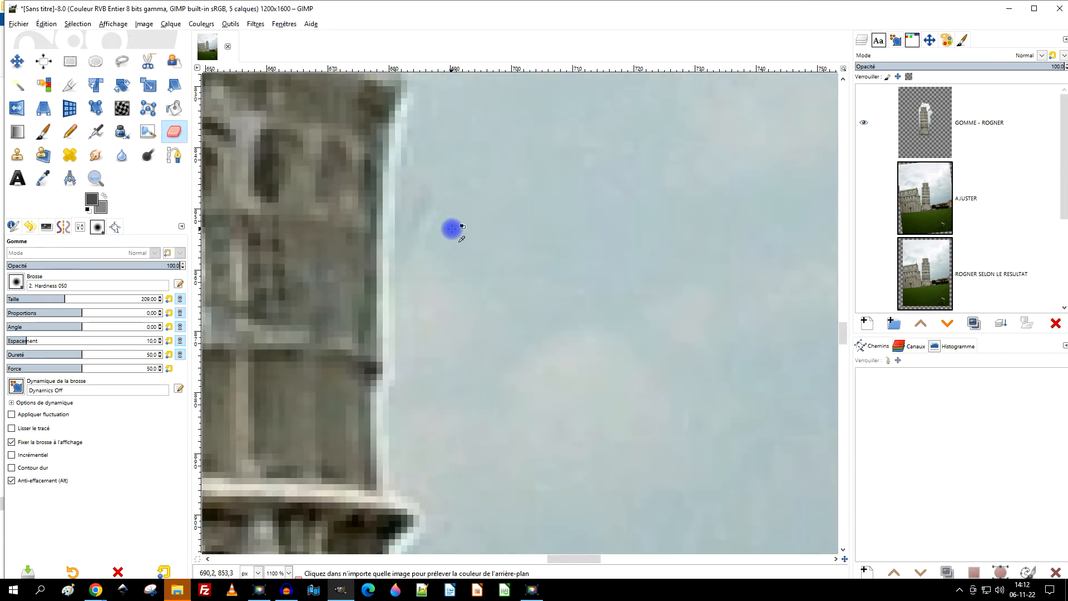
scroll(451, 228, "up", 1, "ctrl")
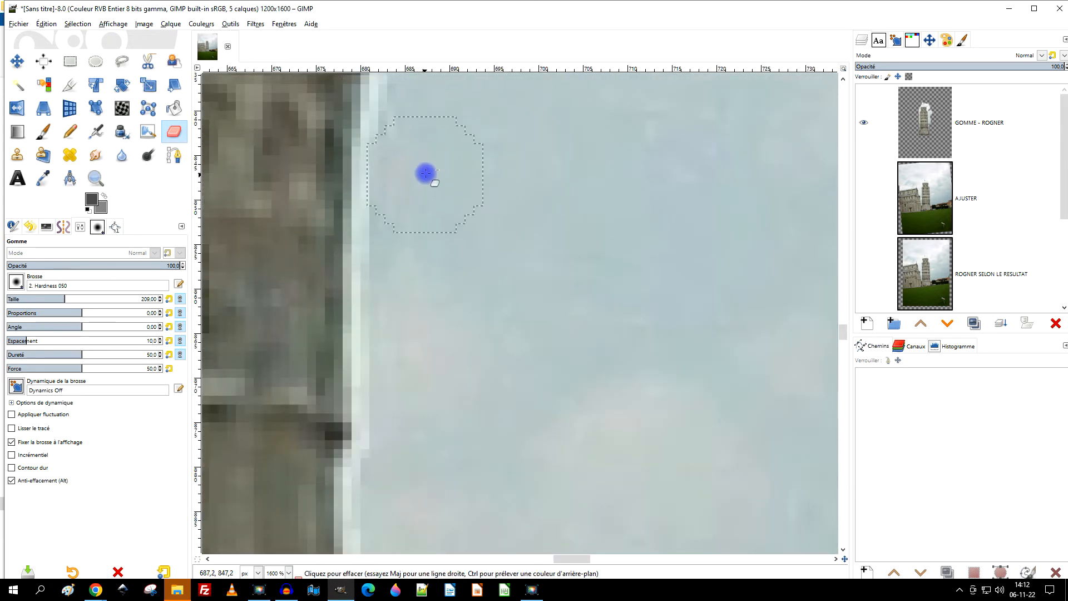
scroll(464, 293, "down", 7, "ctrl")
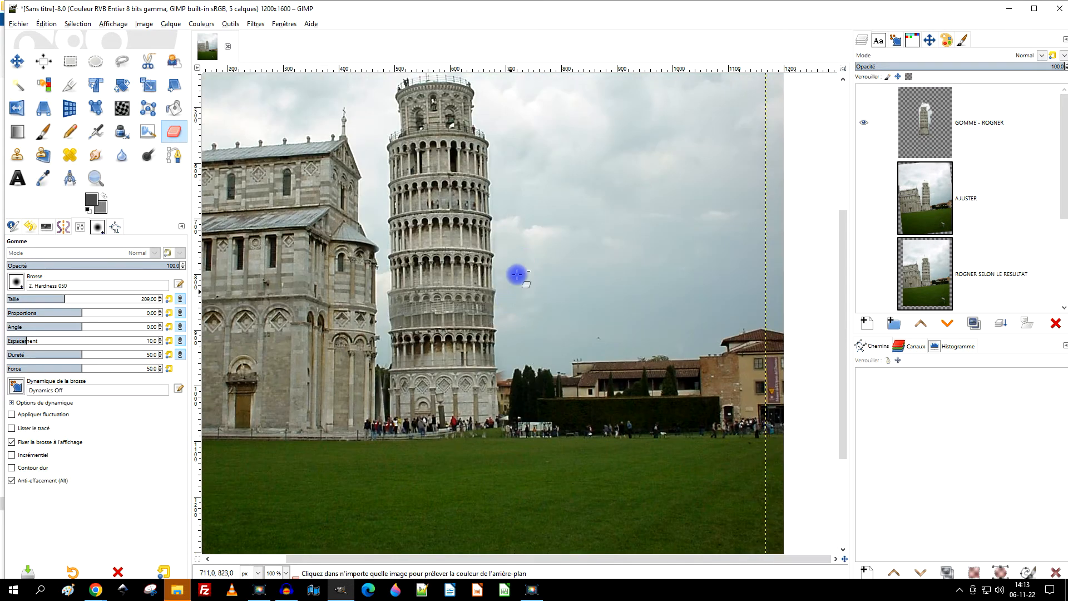
scroll(516, 274, "up", 2, "ctrl")
left_click_drag(472, 193, 529, 371)
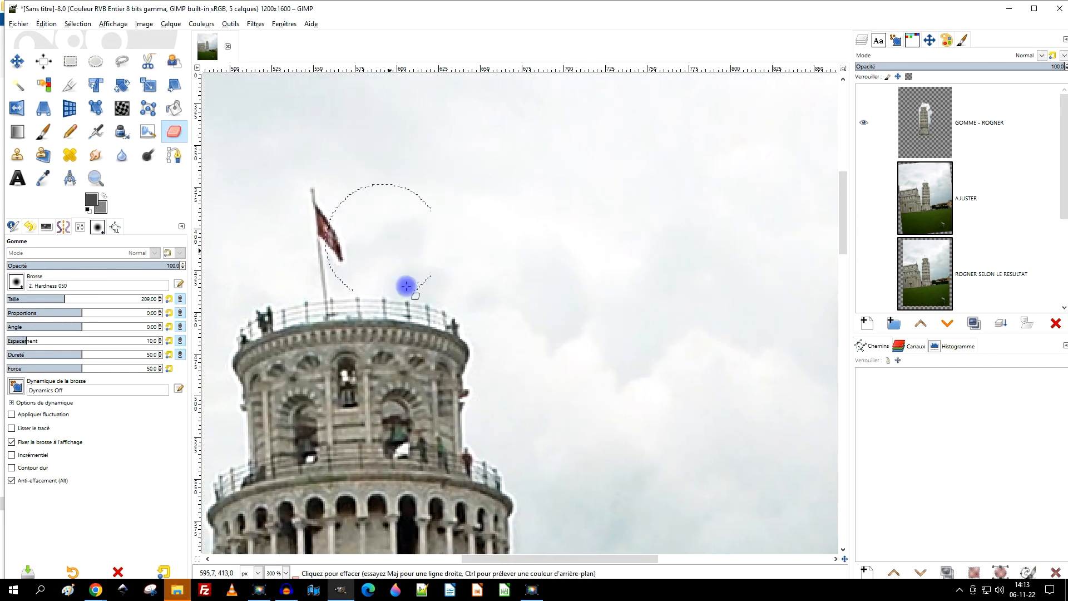
scroll(407, 286, "down", 5)
scroll(471, 278, "down", 2, "ctrl")
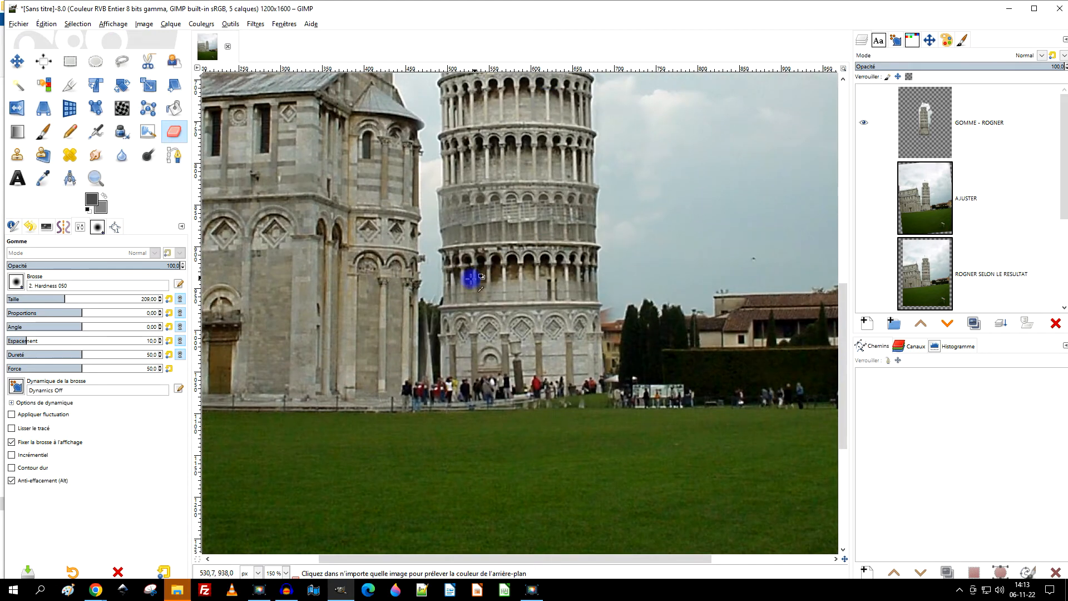
On the GOMME - ROGNER layer, restore the grass with anti-erase from the tower's base across the white panels and hedge edge
scroll(471, 278, "up", 4, "ctrl")
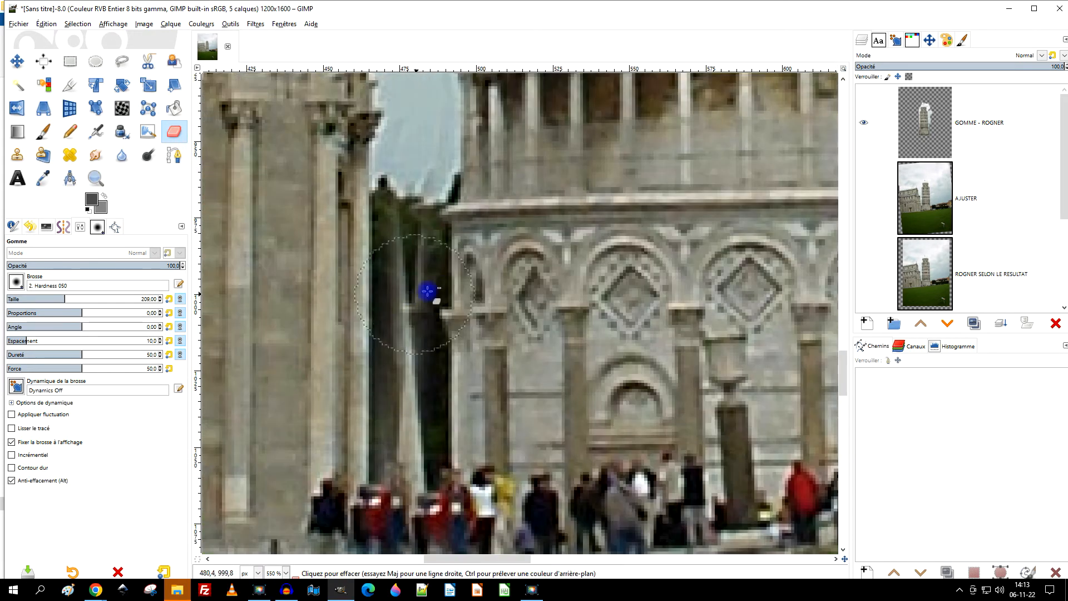
scroll(568, 257, "down", 3, "ctrl")
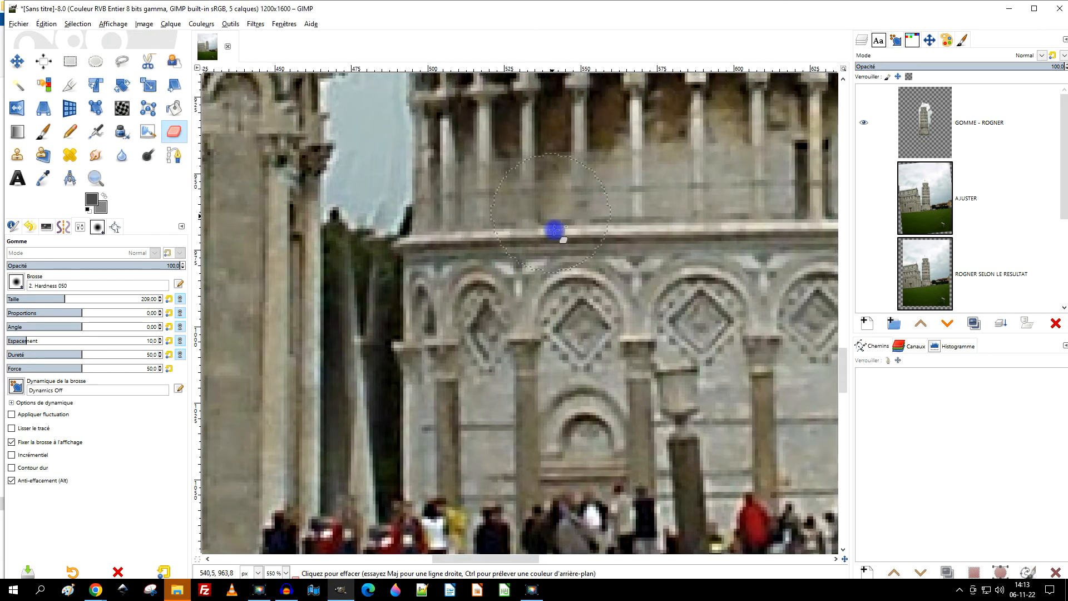
scroll(497, 289, "up", 2, "ctrl")
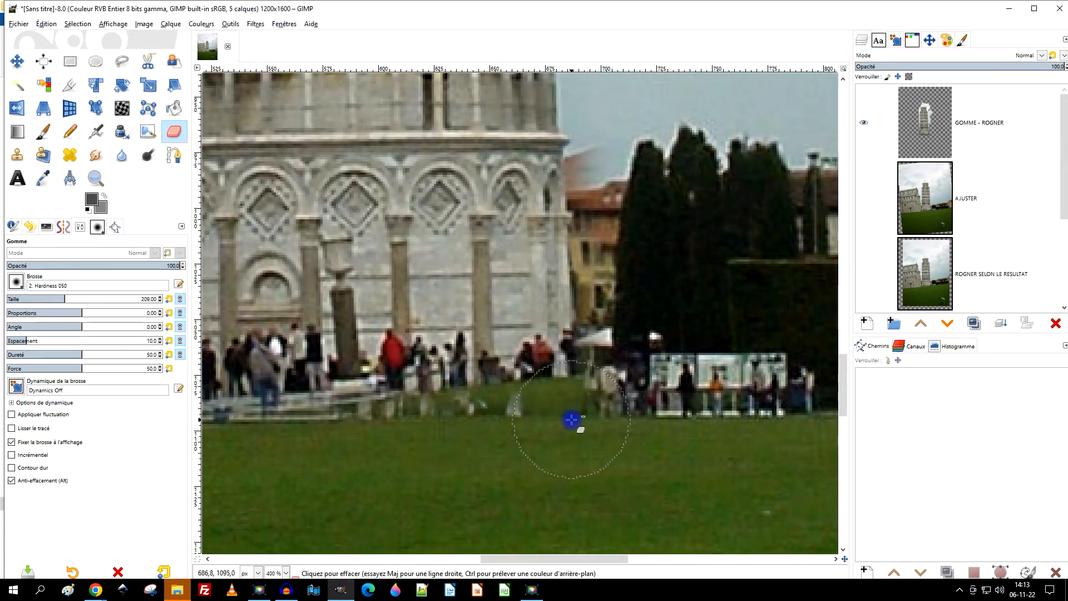
scroll(556, 418, "left", 2)
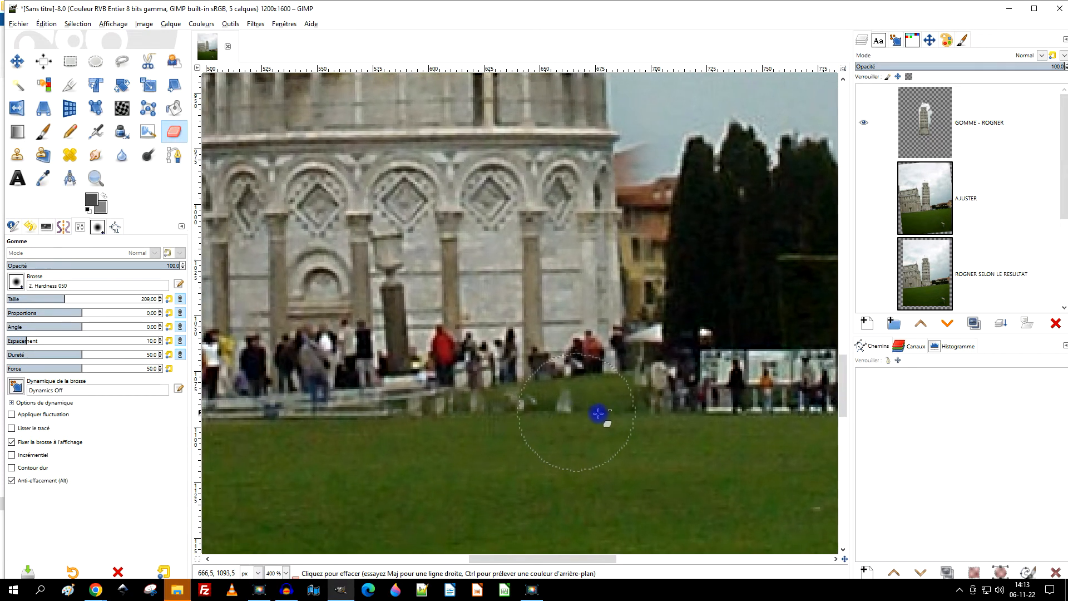
left_click(915, 128)
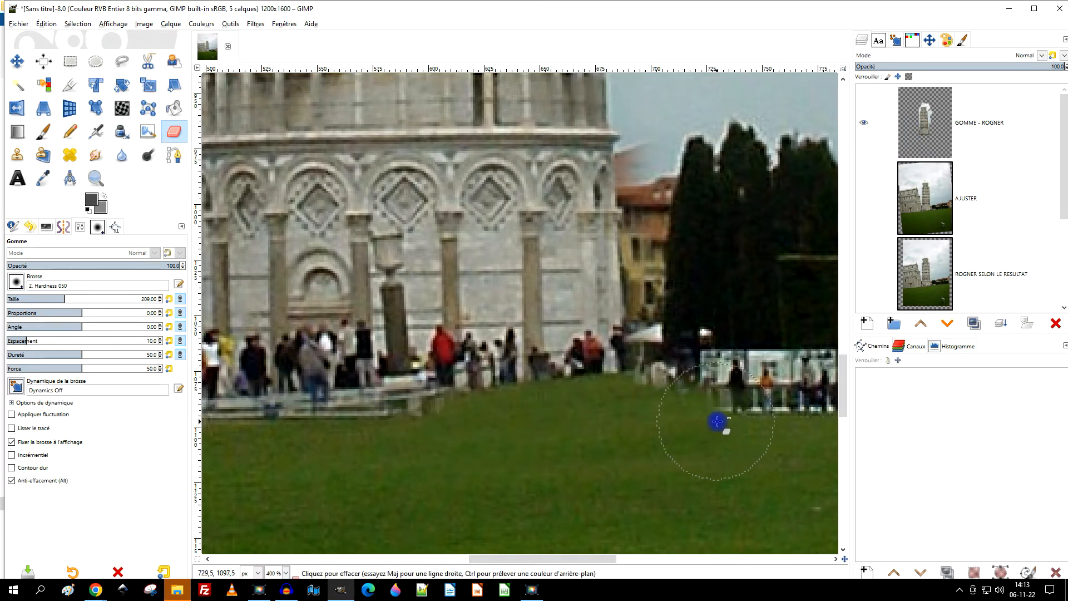
scroll(579, 431, "right", 4)
left_click_drag(653, 426, 626, 426)
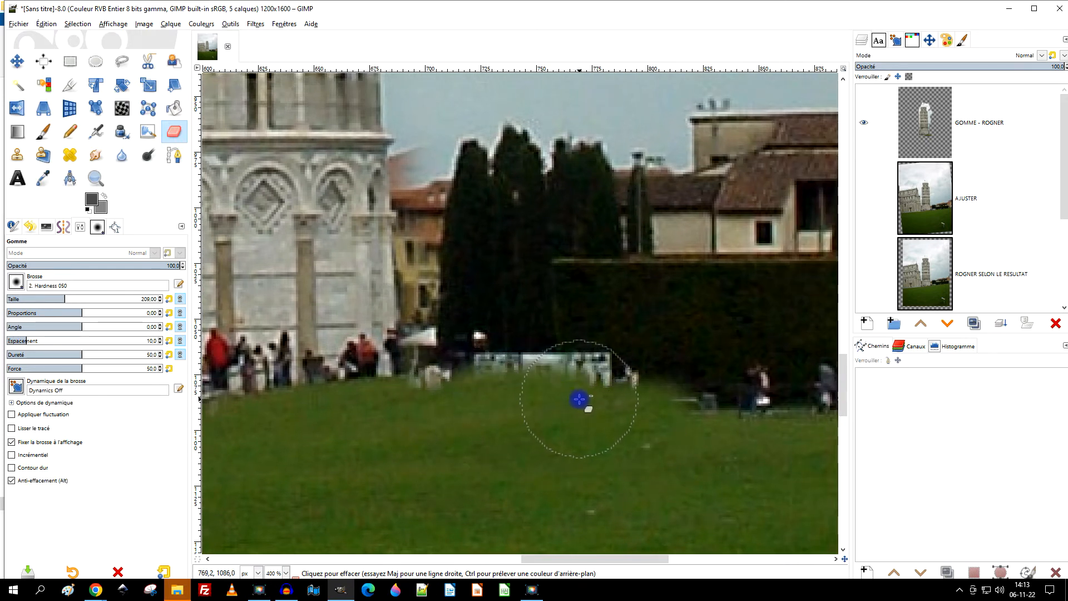
mouse_move(615, 392)
left_mouse_down()
mouse_move(578, 352)
mouse_move(606, 343)
mouse_move(675, 362)
left_mouse_up()
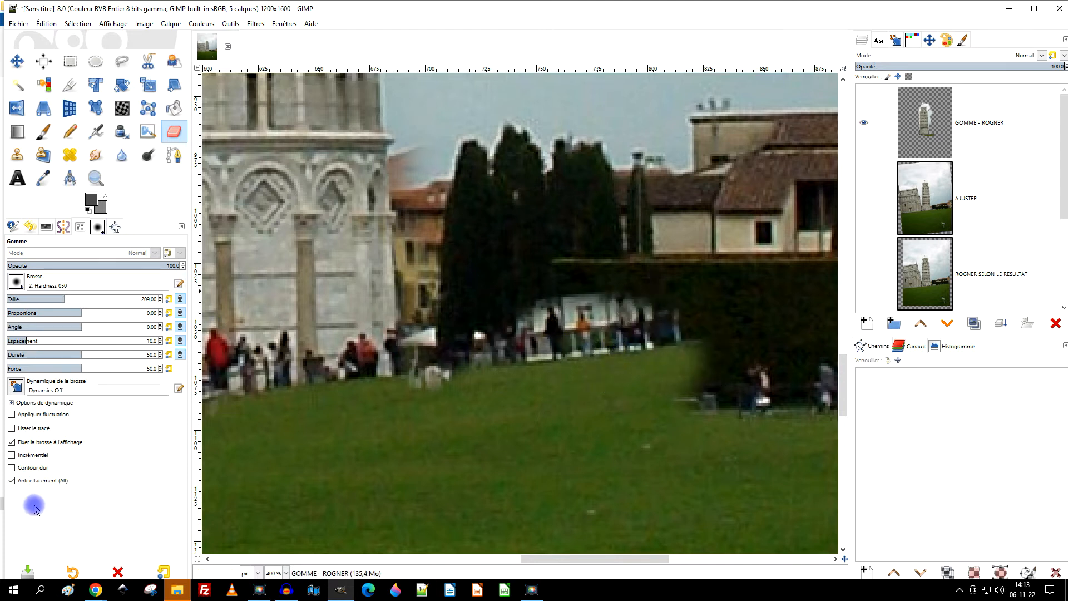
Turn off anti-erase and erase the layer's grass and crowd over the white panels and hedge to reveal the original there
left_click(41, 482)
mouse_move(582, 377)
left_mouse_down()
mouse_move(660, 351)
mouse_move(638, 325)
mouse_move(541, 342)
mouse_move(714, 359)
mouse_move(660, 370)
left_mouse_up()
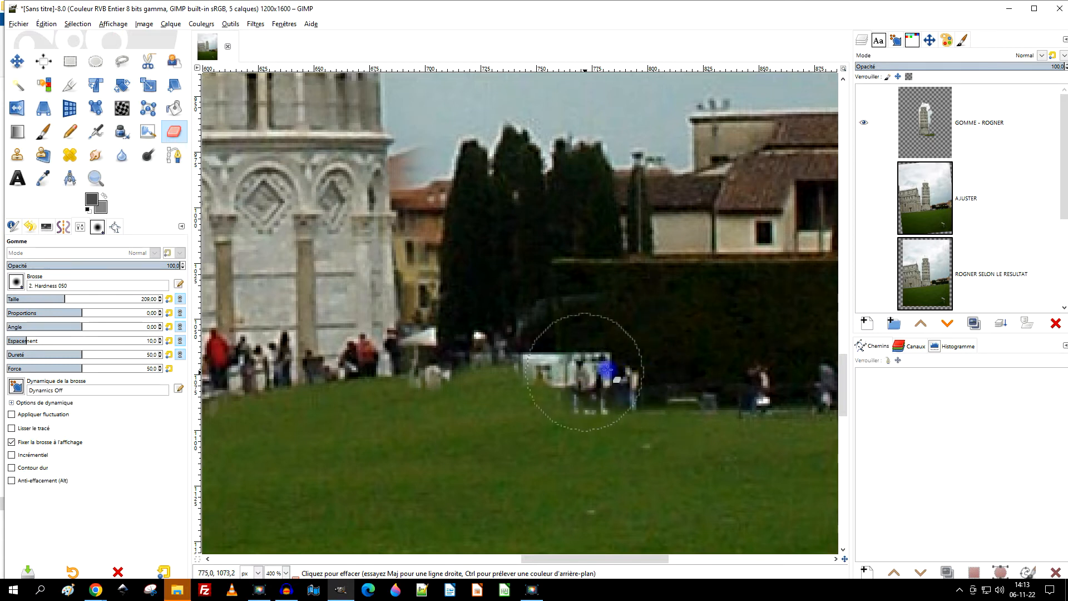
mouse_move(591, 315)
left_mouse_down()
mouse_move(570, 348)
mouse_move(552, 342)
mouse_move(524, 356)
mouse_move(593, 364)
mouse_move(494, 366)
mouse_move(550, 369)
mouse_move(536, 373)
mouse_move(459, 361)
mouse_move(451, 380)
mouse_move(513, 373)
mouse_move(442, 378)
left_mouse_up()
left_click_drag(455, 467, 658, 434)
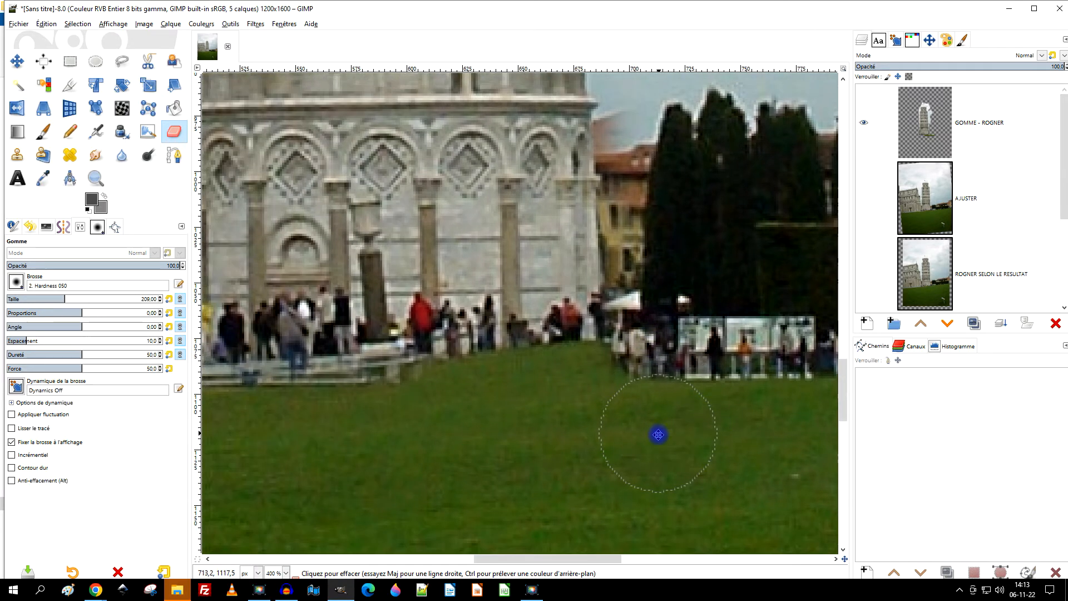
Erase the layer along the foot of the tower, from its right corner across the crowd to the steps beside the cathedral
mouse_move(626, 330)
left_mouse_down()
mouse_move(501, 334)
mouse_move(508, 324)
mouse_move(619, 330)
mouse_move(625, 312)
mouse_move(671, 321)
mouse_move(628, 321)
mouse_move(573, 288)
left_mouse_up()
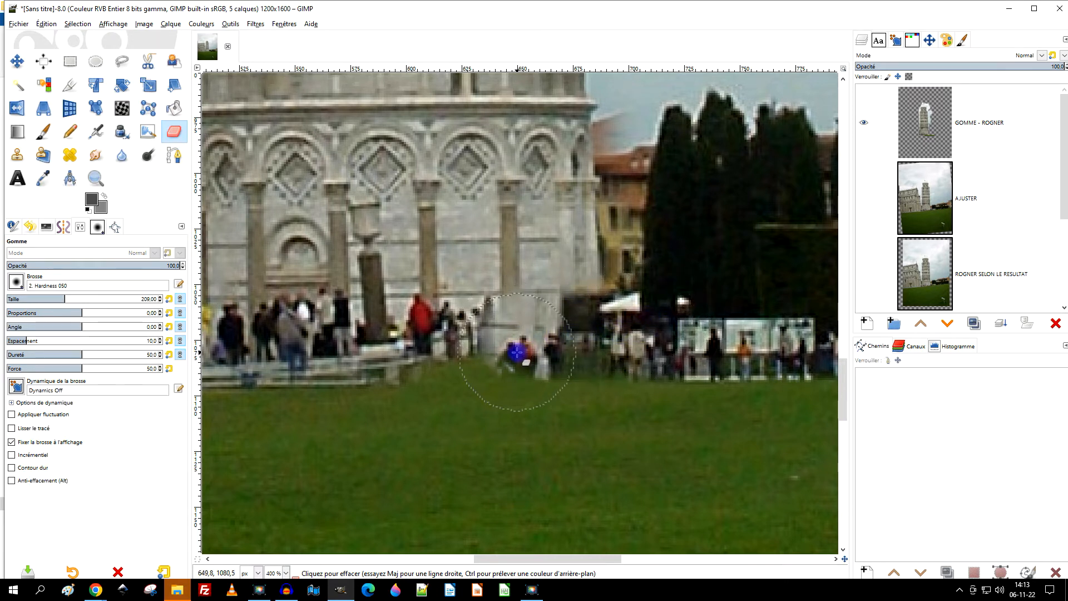
mouse_move(503, 351)
left_mouse_down()
mouse_move(464, 358)
mouse_move(426, 343)
mouse_move(433, 328)
mouse_move(461, 348)
mouse_move(398, 367)
mouse_move(340, 358)
mouse_move(325, 336)
mouse_move(305, 335)
mouse_move(327, 327)
mouse_move(285, 351)
mouse_move(318, 351)
left_mouse_up()
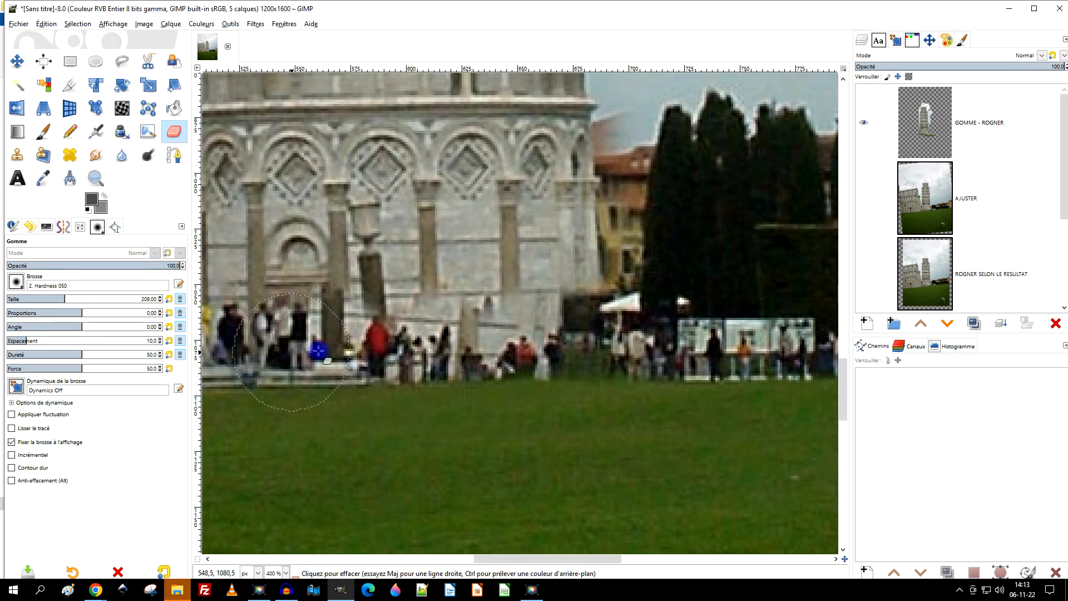
scroll(319, 351, "left", 5)
scroll(318, 350, "up", 1)
mouse_move(370, 385)
left_mouse_down()
mouse_move(279, 394)
mouse_move(329, 391)
left_mouse_up()
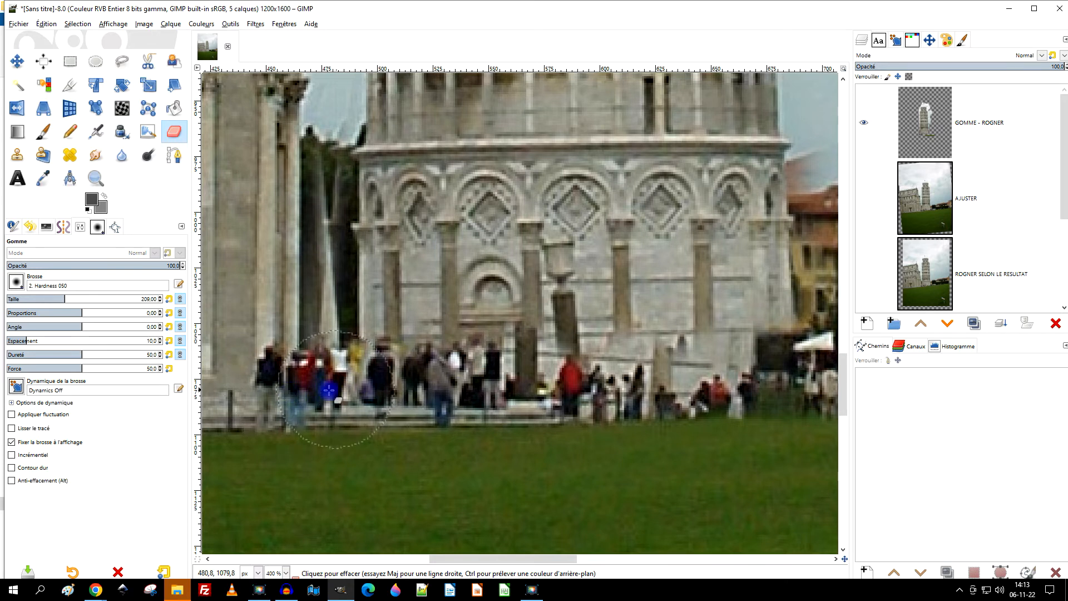
left_click_drag(743, 372, 658, 392)
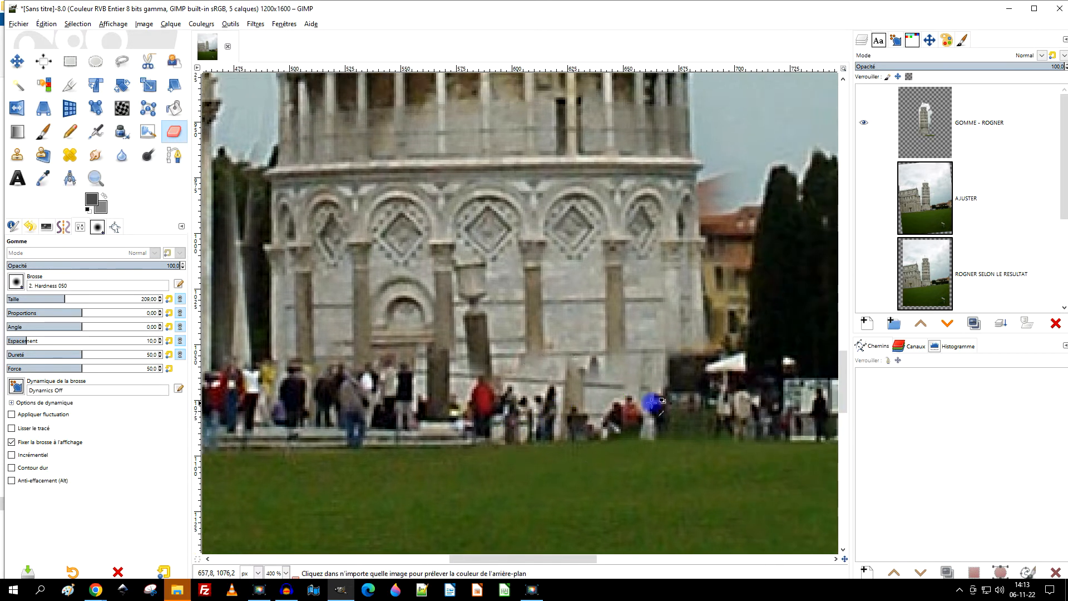
Turn on anti-erase and restore the straightened tower's base, its visitors, the grass mound and the foot of the dark column
scroll(658, 391, "up", 2)
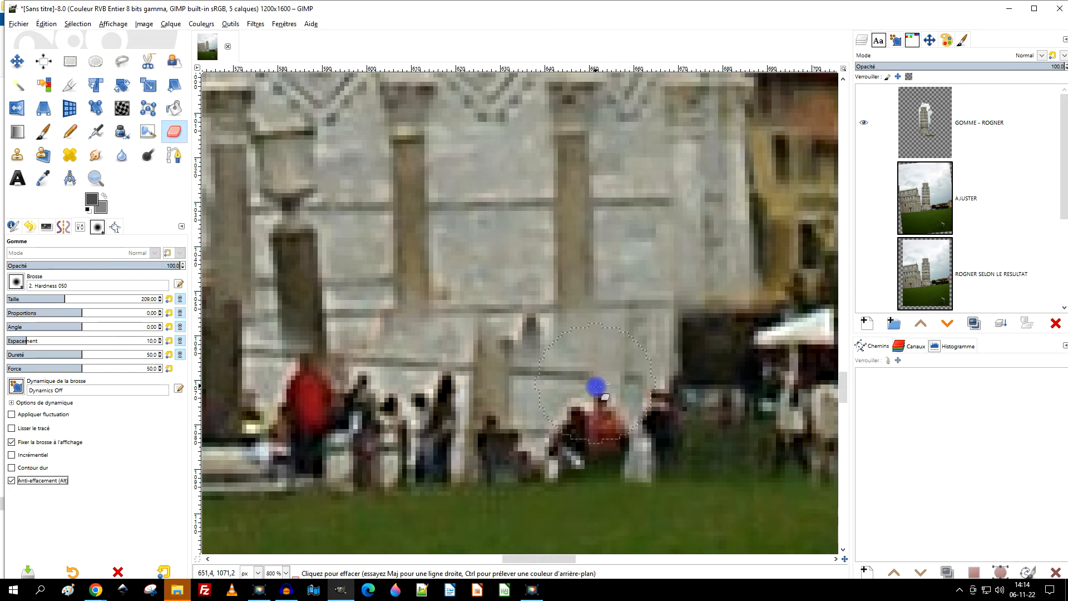
mouse_move(501, 362)
left_mouse_down()
mouse_move(554, 379)
mouse_move(562, 343)
mouse_move(597, 360)
mouse_move(560, 381)
mouse_move(622, 369)
mouse_move(648, 394)
mouse_move(691, 368)
mouse_move(715, 373)
mouse_move(725, 327)
mouse_move(746, 363)
mouse_move(738, 398)
mouse_move(714, 403)
mouse_move(701, 397)
mouse_move(734, 373)
mouse_move(738, 322)
left_mouse_up()
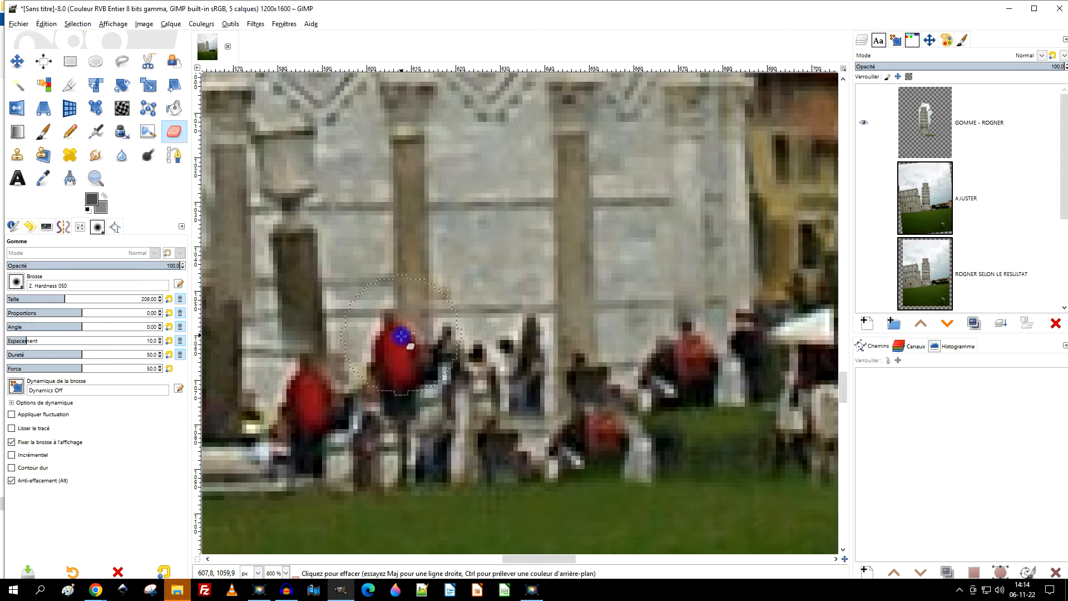
mouse_move(388, 378)
left_mouse_down()
mouse_move(319, 391)
mouse_move(318, 373)
mouse_move(304, 379)
mouse_move(289, 439)
left_mouse_up()
mouse_move(396, 430)
left_mouse_down()
mouse_move(436, 415)
mouse_move(630, 410)
left_mouse_up()
mouse_move(514, 431)
left_mouse_down()
mouse_move(466, 358)
mouse_move(465, 324)
left_mouse_up()
mouse_move(450, 372)
left_mouse_down()
mouse_move(439, 341)
mouse_move(473, 311)
left_mouse_up()
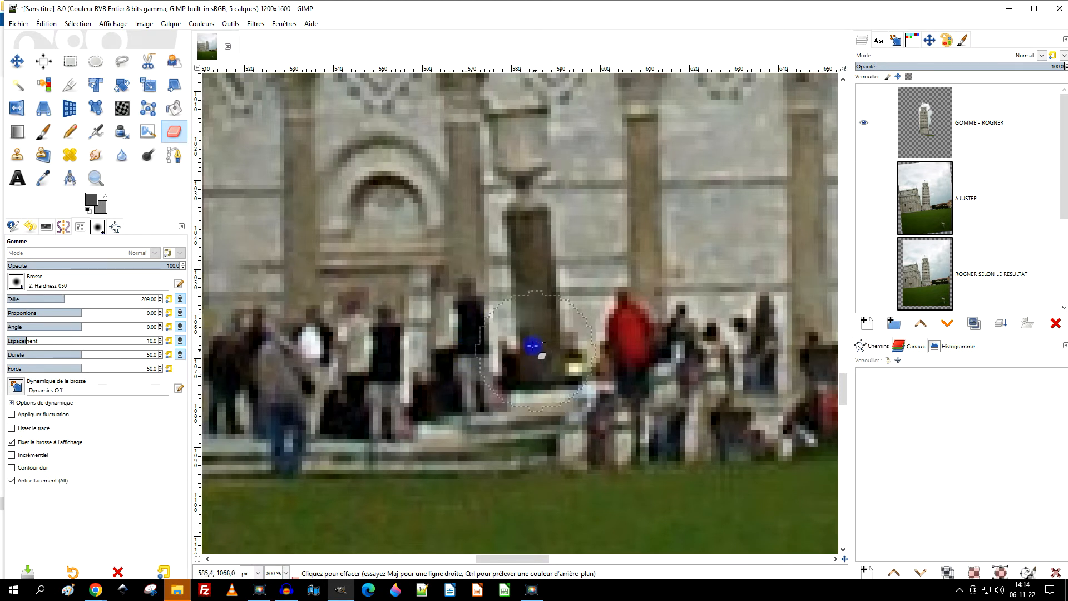
Turn off anti-erase and erase around the dark column's foot and the restored red-clad visitor beside it
scroll(524, 352, "down", 4, "ctrl")
scroll(517, 373, "up", 4, "ctrl")
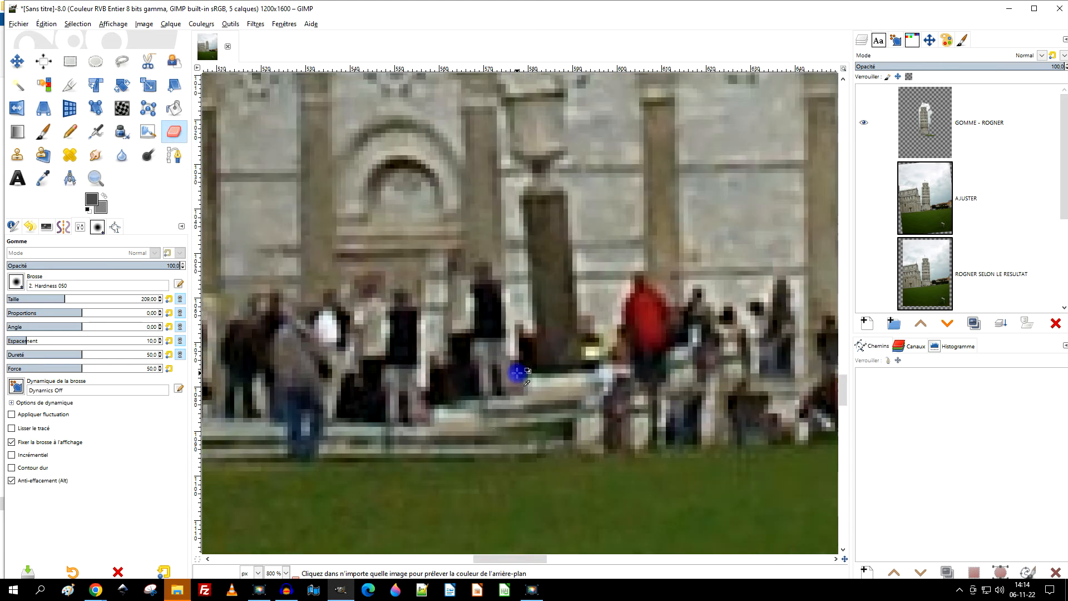
left_click(34, 480)
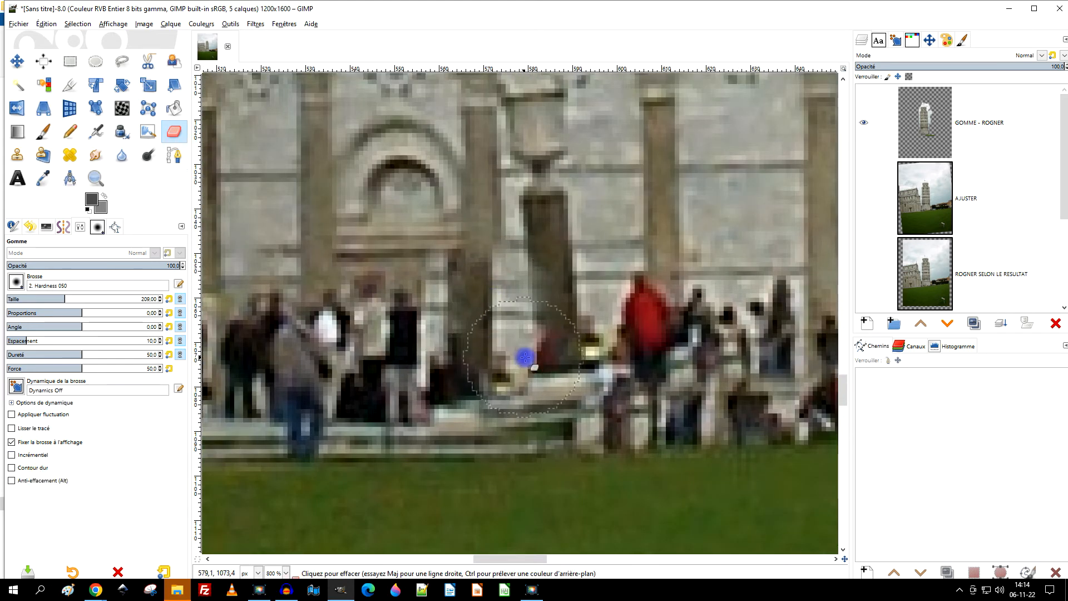
mouse_move(561, 386)
left_mouse_down()
mouse_move(600, 385)
mouse_move(621, 351)
mouse_move(618, 314)
mouse_move(621, 368)
left_mouse_up()
mouse_move(579, 331)
left_mouse_down()
mouse_move(643, 329)
mouse_move(628, 346)
left_mouse_up()
scroll(564, 354, "down", 6, "ctrl")
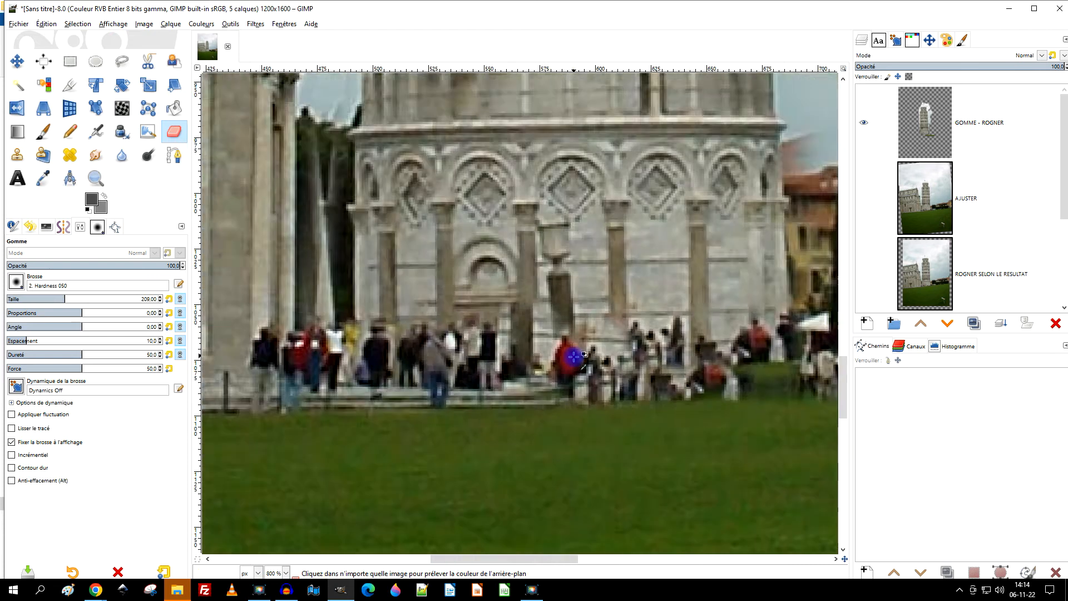
scroll(573, 362, "up", 3, "ctrl")
scroll(541, 362, "up", 1, "ctrl")
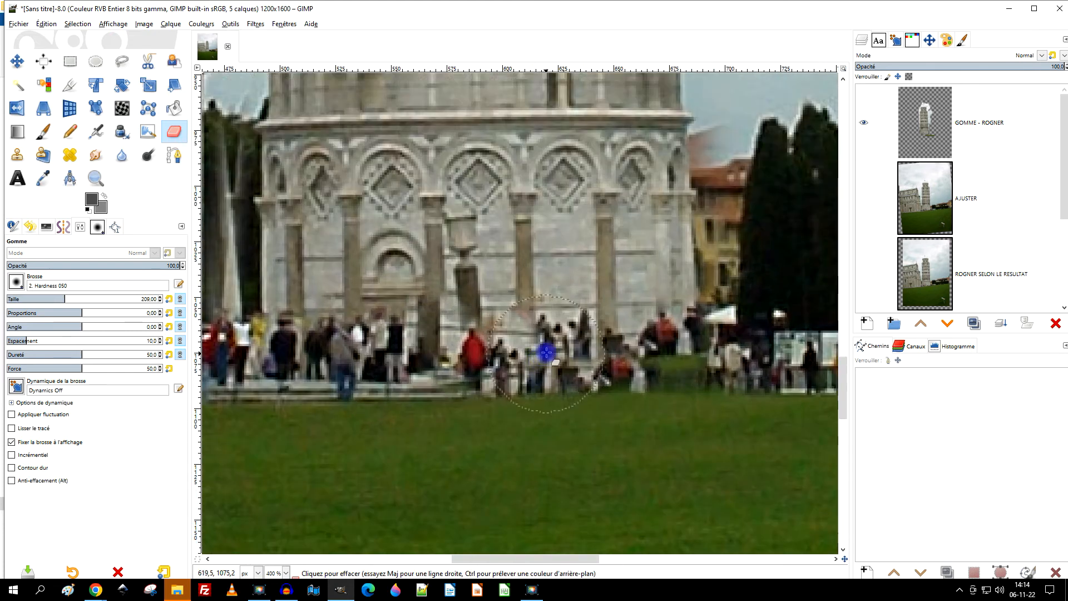
On the GOMME - ROGNER layer, erase the duplicated upper row of visitors in front of the tower's base, right of the dark column
left_click(949, 116)
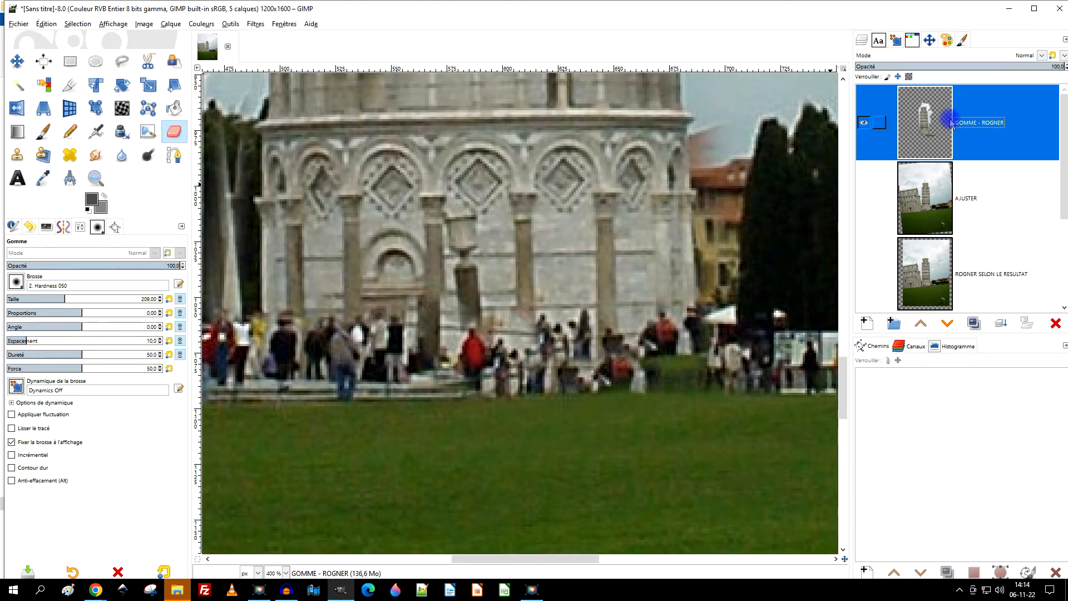
scroll(623, 245, "up", 3)
scroll(656, 310, "down", 1, "ctrl")
left_click_drag(637, 453, 548, 445)
scroll(541, 289, "up", 1)
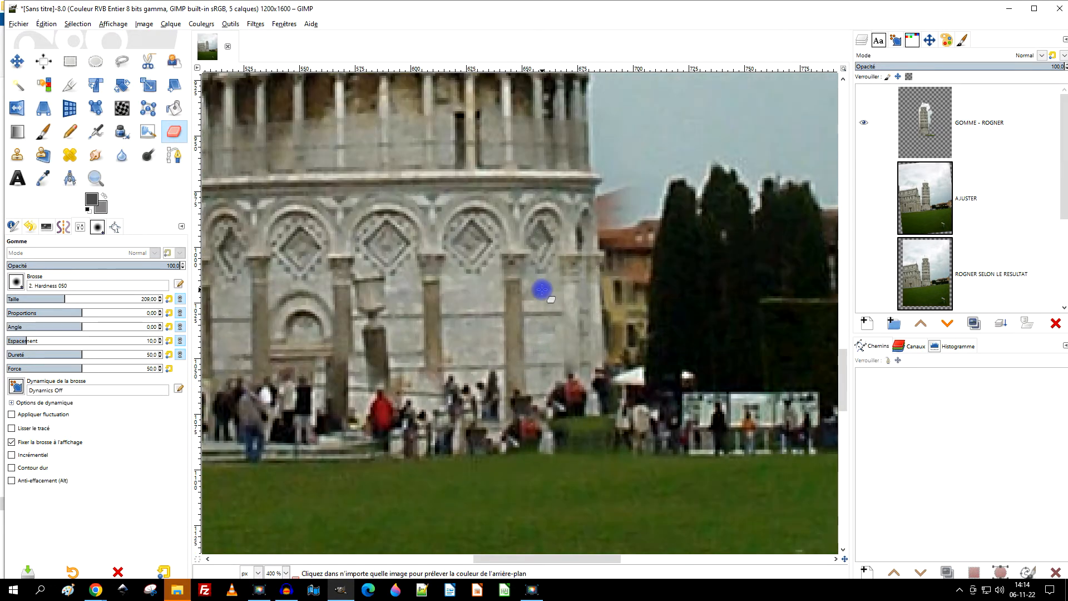
scroll(468, 376, "up", 1, "ctrl")
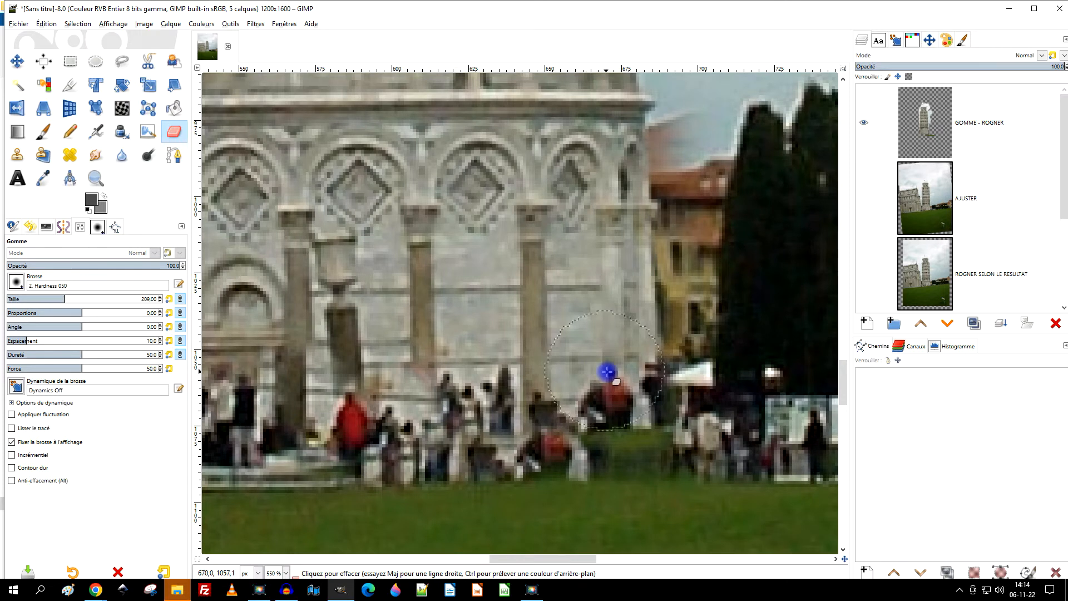
scroll(609, 304, "down", 2)
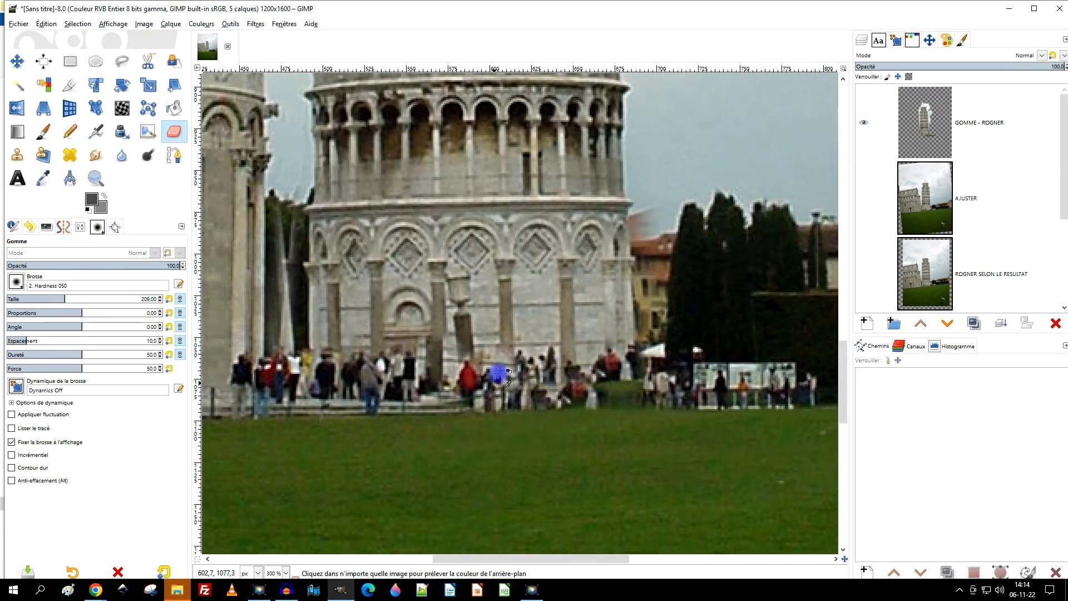
scroll(498, 374, "up", 3)
mouse_move(506, 332)
left_mouse_down()
mouse_move(530, 362)
mouse_move(610, 362)
mouse_move(616, 350)
left_mouse_up()
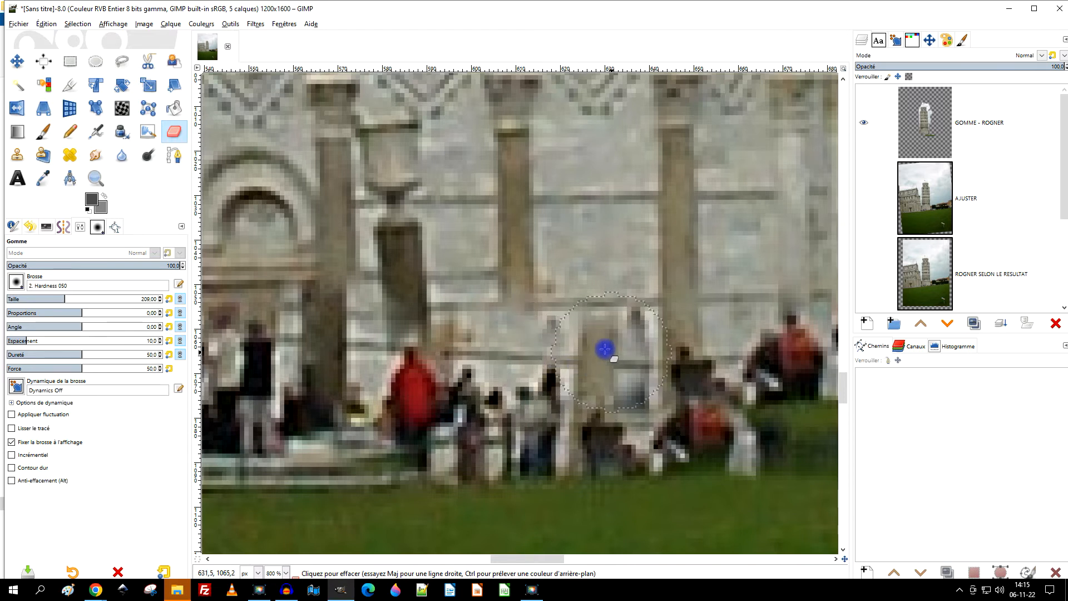
Using anti-erase on GOMME - ROGNER, restore the upper red-clad visitor and the foot of the dark column over the lower red-clad figure
left_click(30, 482)
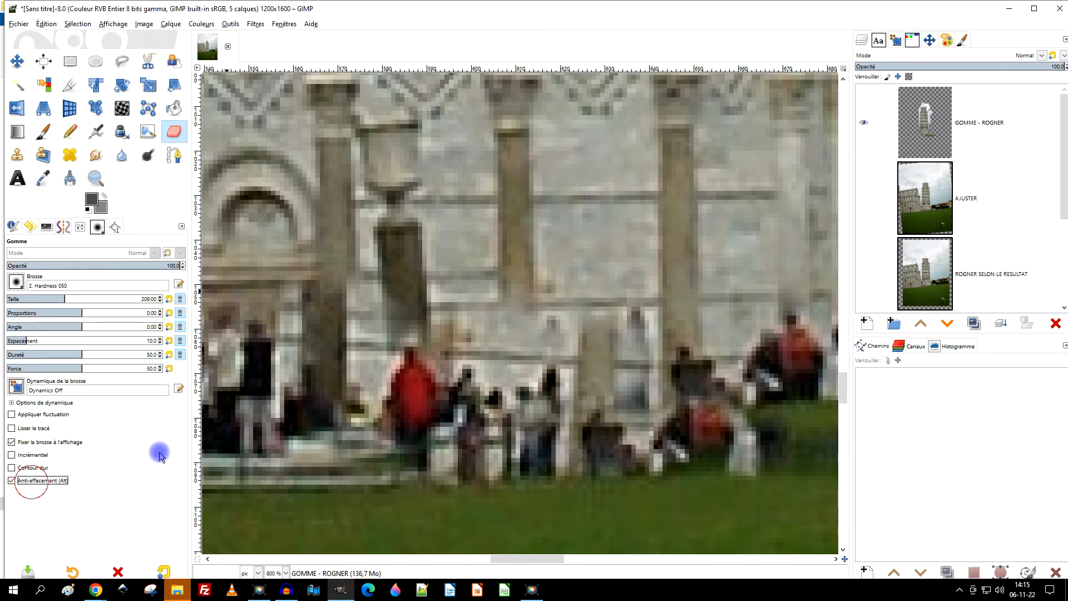
mouse_move(515, 303)
left_mouse_down()
mouse_move(488, 348)
mouse_move(493, 357)
left_mouse_up()
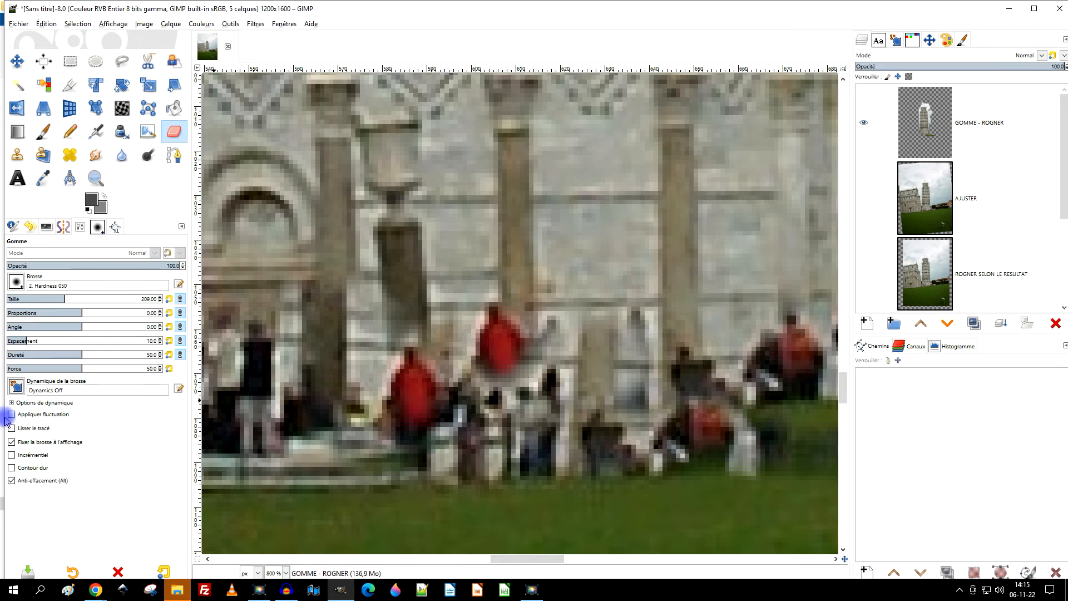
left_click(28, 483)
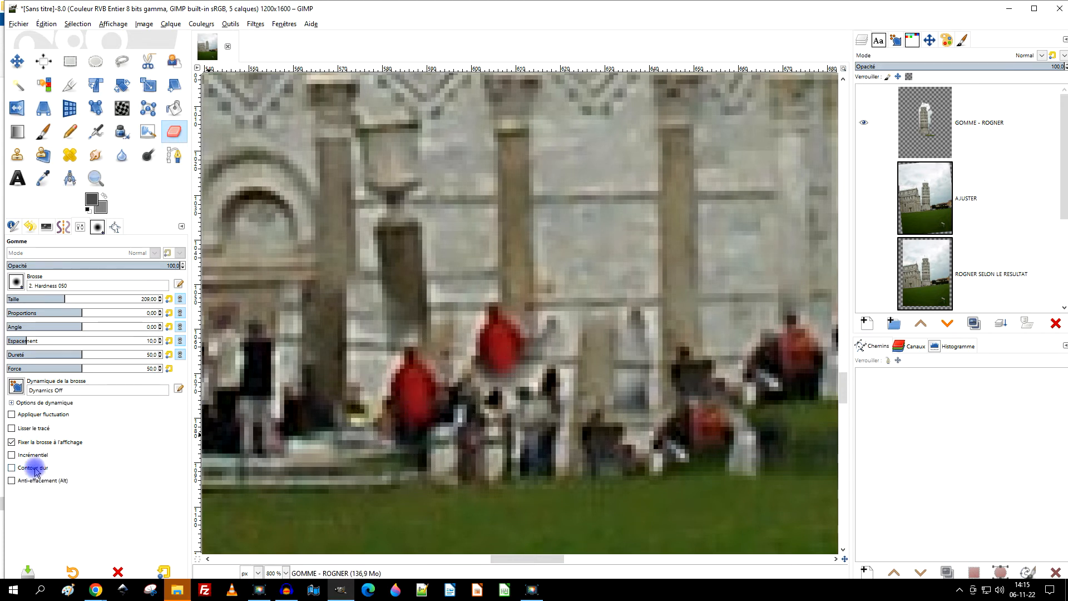
left_click(928, 125)
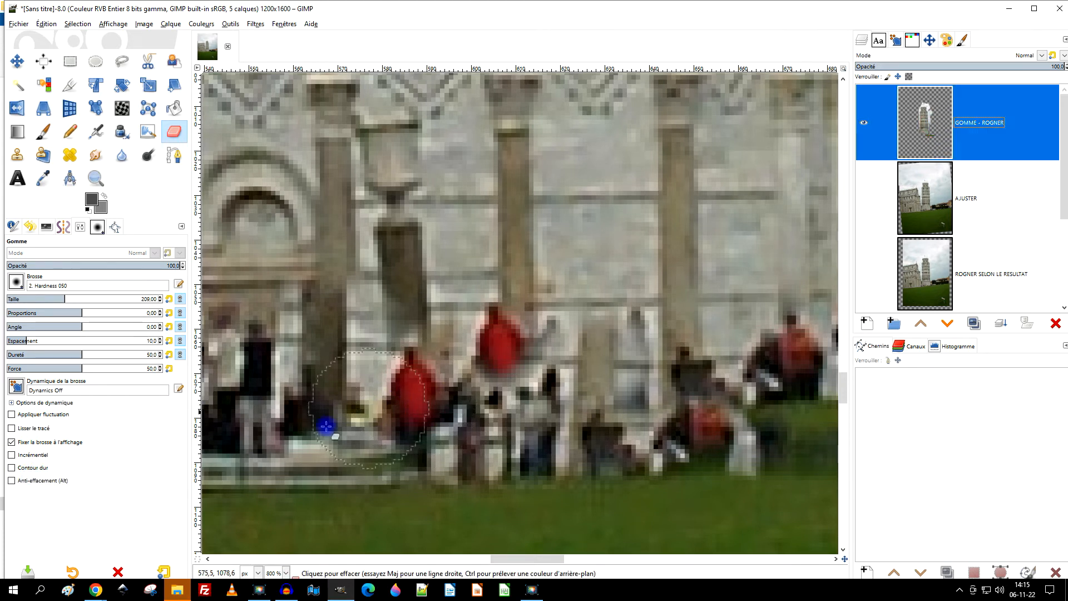
left_click(39, 481)
mouse_move(405, 401)
left_mouse_down()
mouse_move(406, 353)
mouse_move(406, 377)
mouse_move(460, 346)
left_mouse_up()
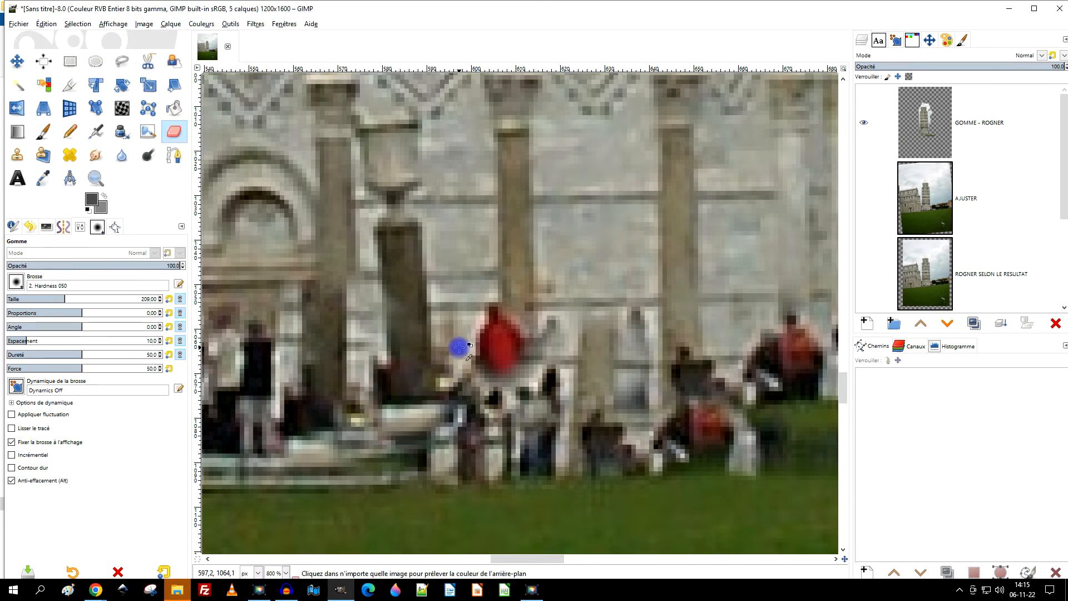
Examine the blended crowd and column at the tower's base from near and far, and look through the layer stack to TOUR DE PISE #0
scroll(459, 351, "down", 4, "ctrl")
scroll(459, 356, "up", 3, "ctrl")
scroll(439, 365, "up", 2, "ctrl")
scroll(471, 244, "down", 5, "ctrl")
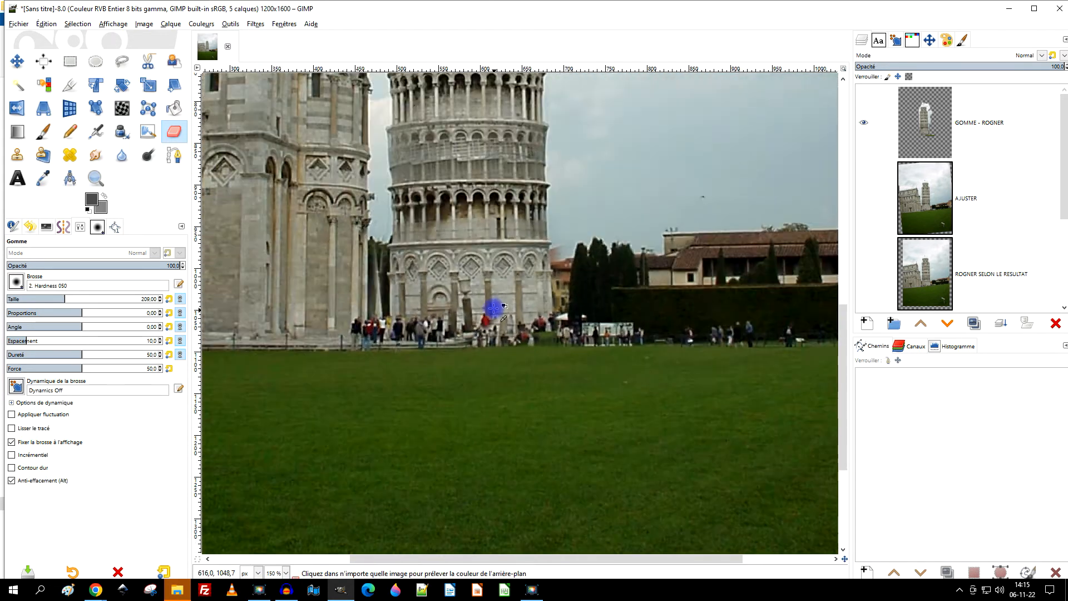
scroll(490, 299, "up", 2, "ctrl")
scroll(489, 329, "up", 2, "ctrl")
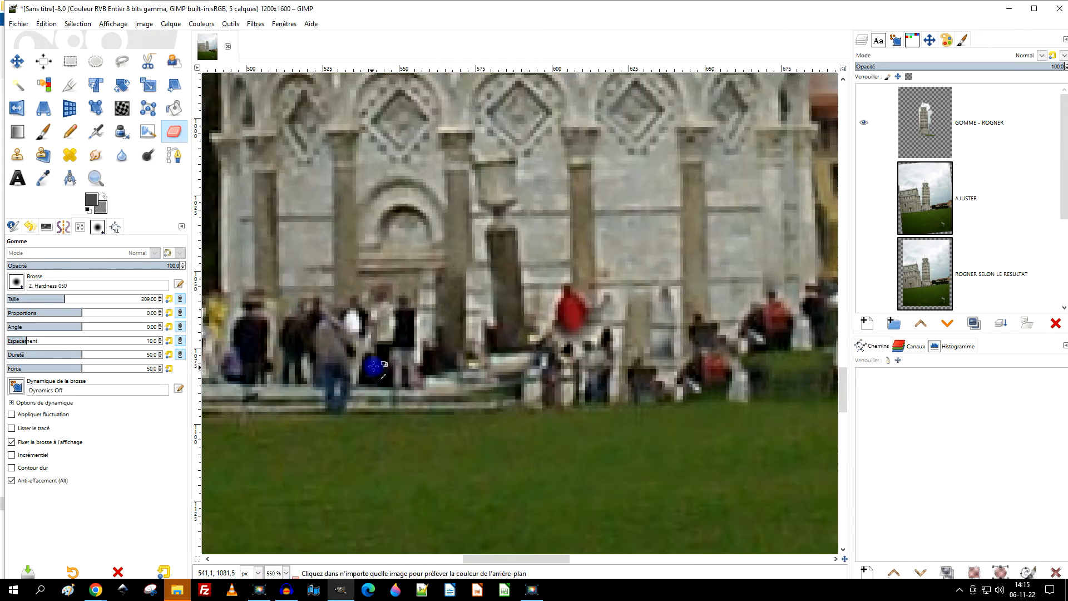
scroll(512, 347, "up", 1)
left_click_drag(513, 347, 596, 327)
scroll(529, 350, "down", 2, "ctrl")
scroll(604, 339, "up", 2, "ctrl")
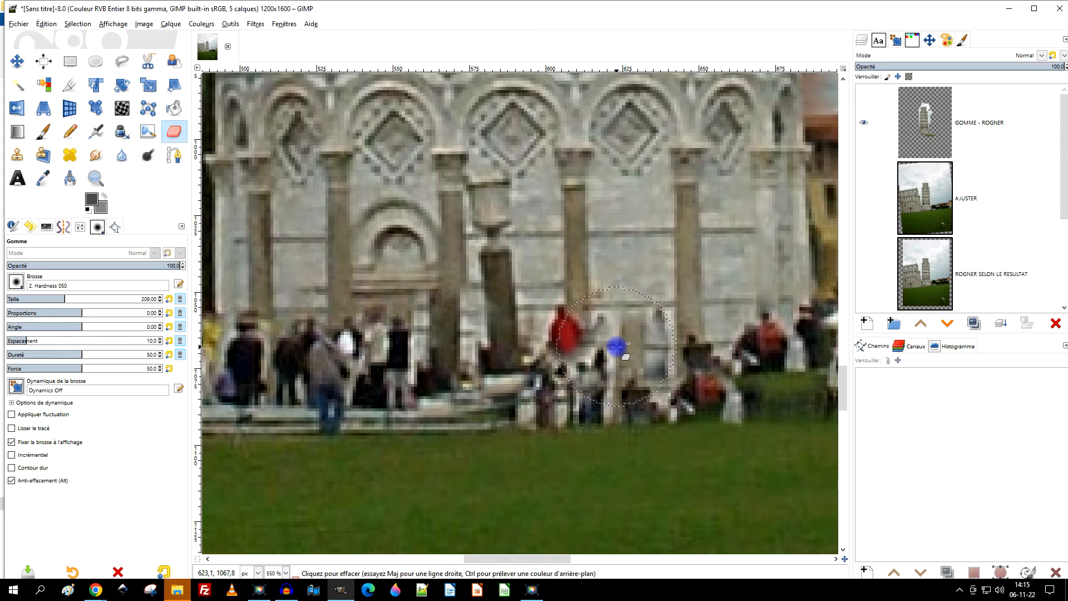
scroll(617, 345, "down", 1, "ctrl")
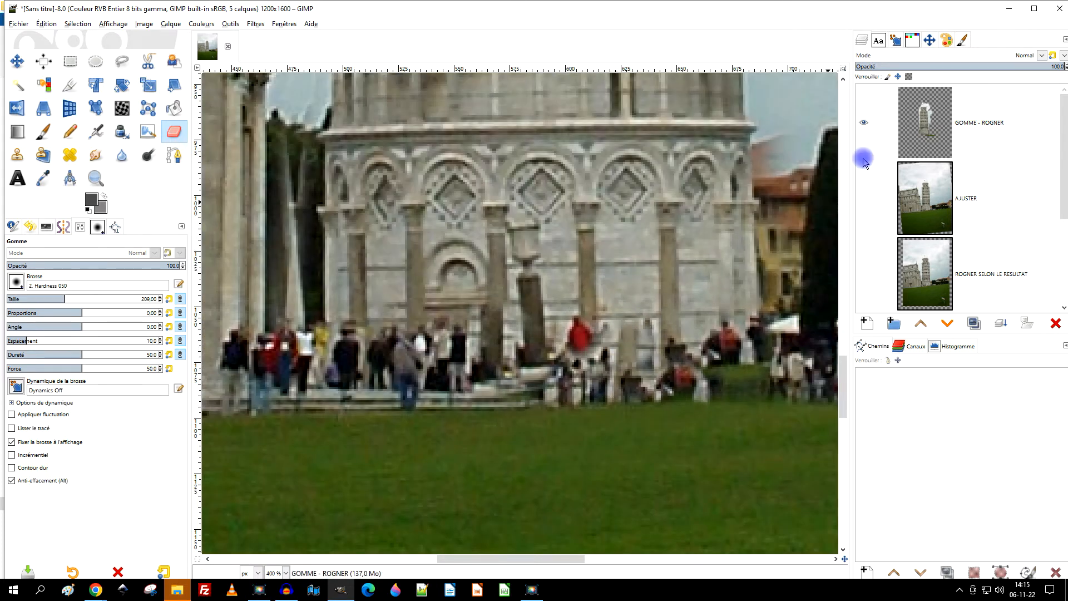
scroll(945, 234, "down", 3)
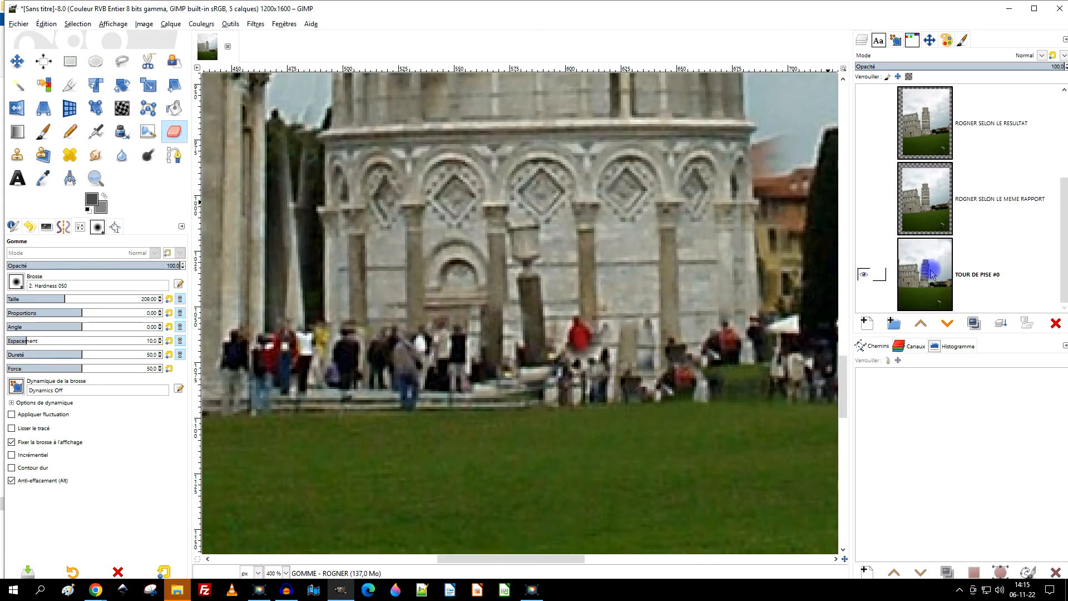
Hide TOUR DE PISE #0, turn off anti-erase and erase the leftover visitors and grass along the tower's base on GOMME - ROGNER
left_click(863, 275)
left_click_drag(567, 379, 497, 364)
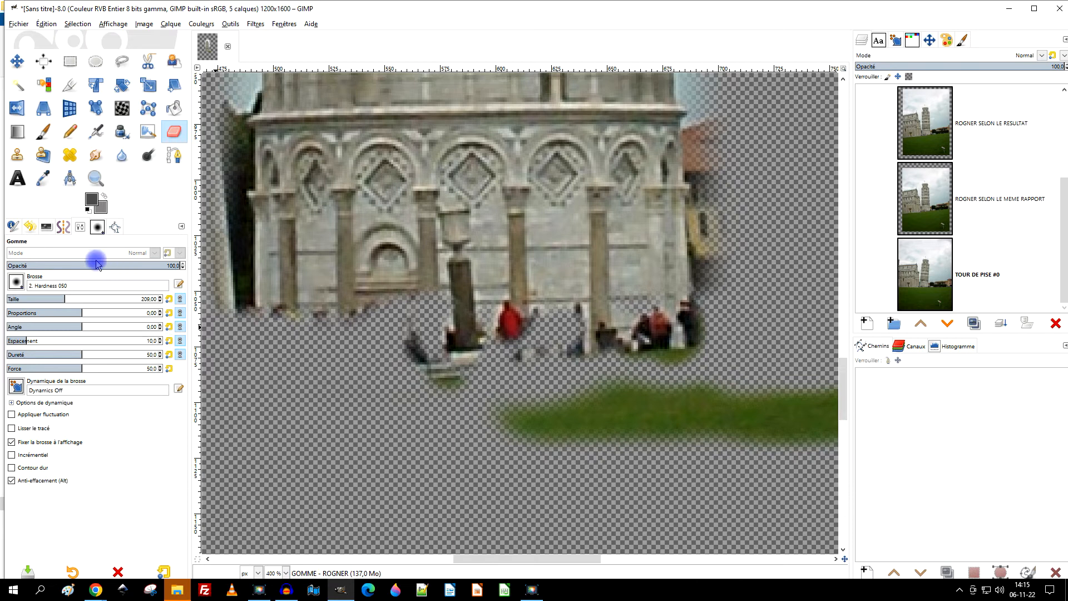
left_click(41, 483)
scroll(573, 349, "up", 2)
mouse_move(447, 322)
left_mouse_down()
mouse_move(439, 288)
mouse_move(437, 301)
mouse_move(481, 333)
mouse_move(502, 309)
mouse_move(509, 380)
mouse_move(493, 378)
mouse_move(617, 380)
mouse_move(600, 348)
mouse_move(654, 363)
mouse_move(720, 334)
mouse_move(746, 304)
mouse_move(758, 362)
mouse_move(794, 302)
mouse_move(788, 360)
mouse_move(695, 460)
mouse_move(580, 470)
mouse_move(582, 419)
mouse_move(436, 417)
mouse_move(402, 392)
mouse_move(333, 402)
mouse_move(258, 334)
mouse_move(402, 347)
mouse_move(365, 345)
left_mouse_up()
left_click_drag(461, 287, 526, 452)
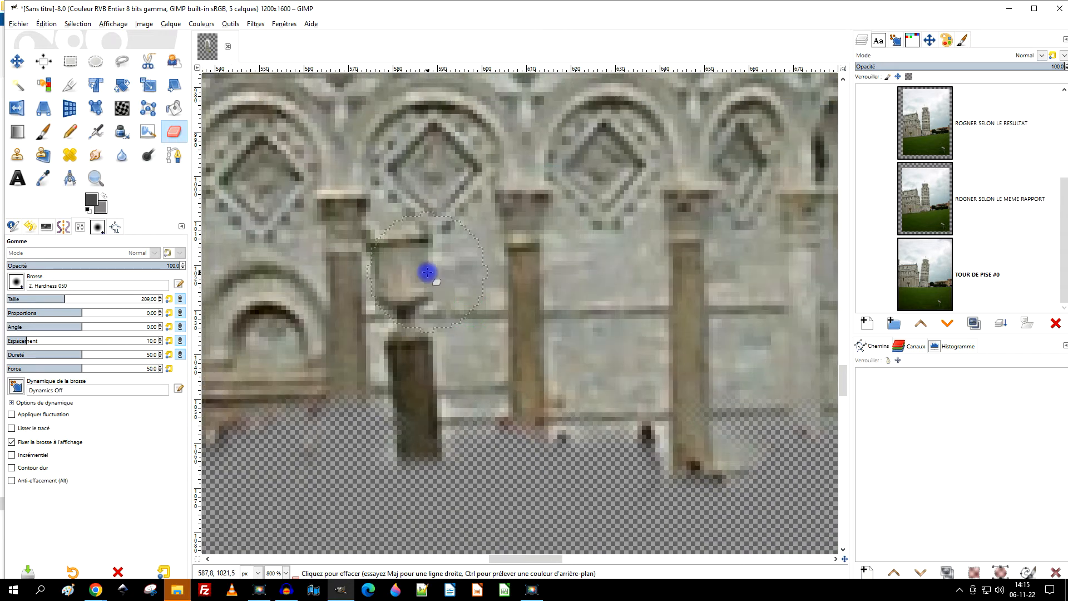
Erase the urn, the dark column and the small remnant beside the next column, and show TOUR DE PISE #0 again
left_click_drag(406, 255, 410, 453)
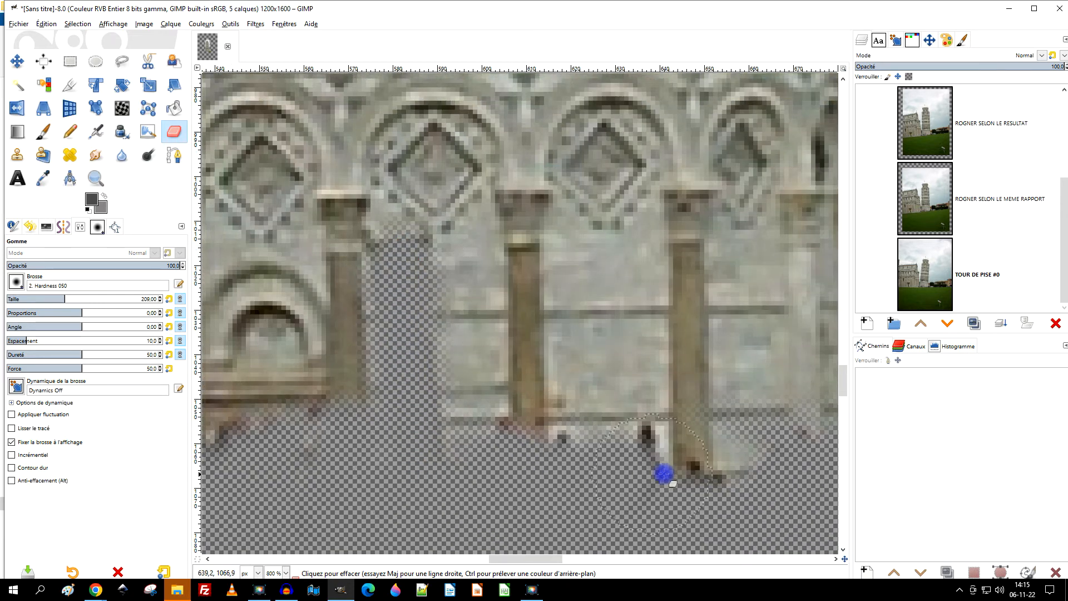
left_click(632, 446)
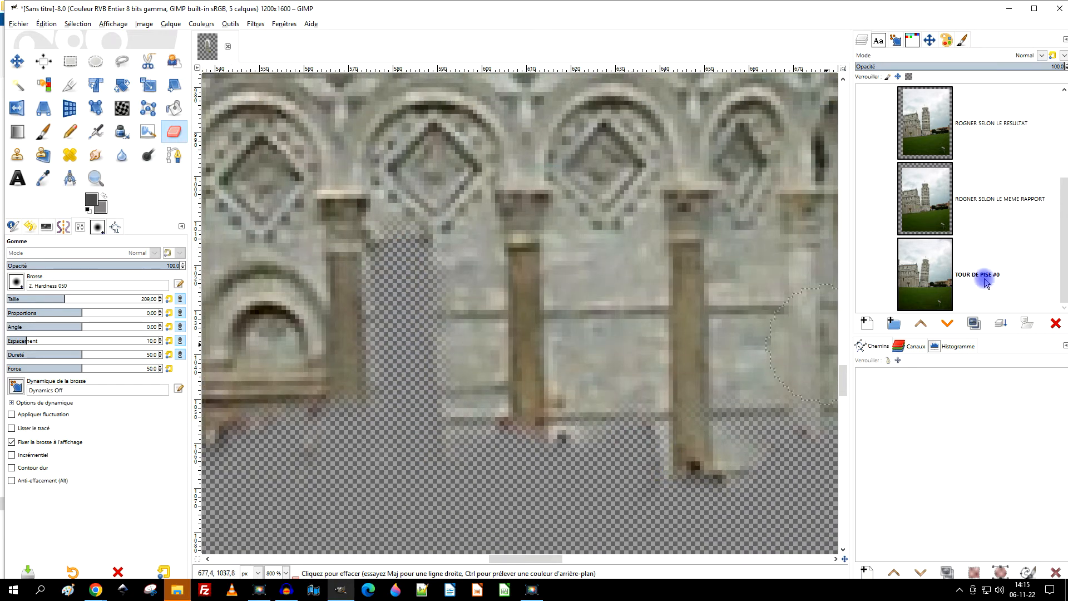
left_click(867, 275)
Examine the blended tower base up close and compare it with the ROGNER SELON LE RESULTAT layer shown briefly
scroll(626, 342, "down", 3)
left_click_drag(648, 349, 591, 344)
scroll(568, 353, "up", 1)
scroll(568, 353, "up", 2)
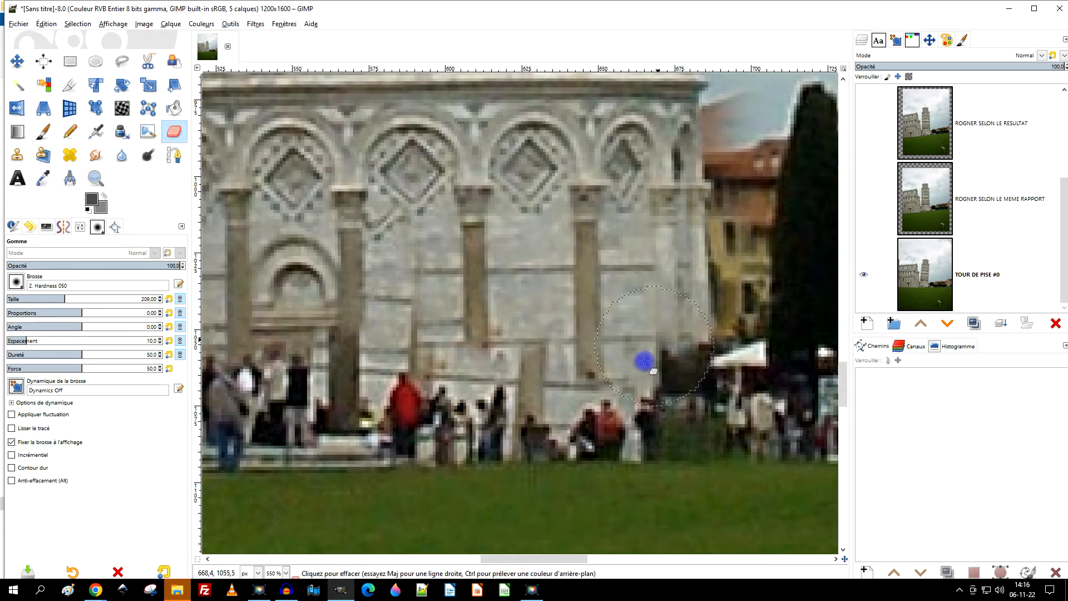
left_click_drag(553, 393, 648, 363)
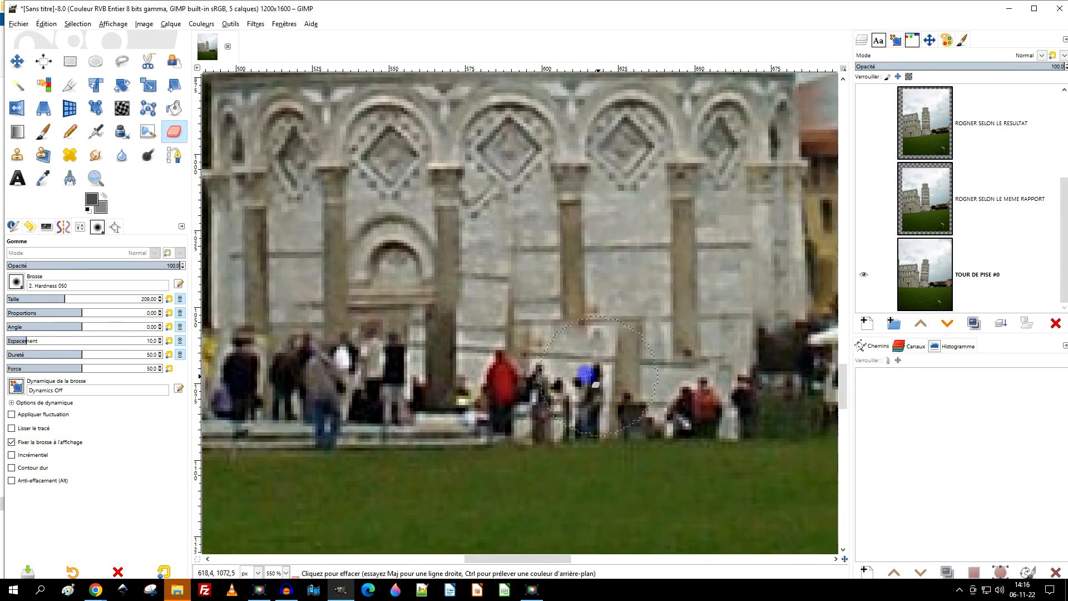
scroll(439, 347, "up", 2)
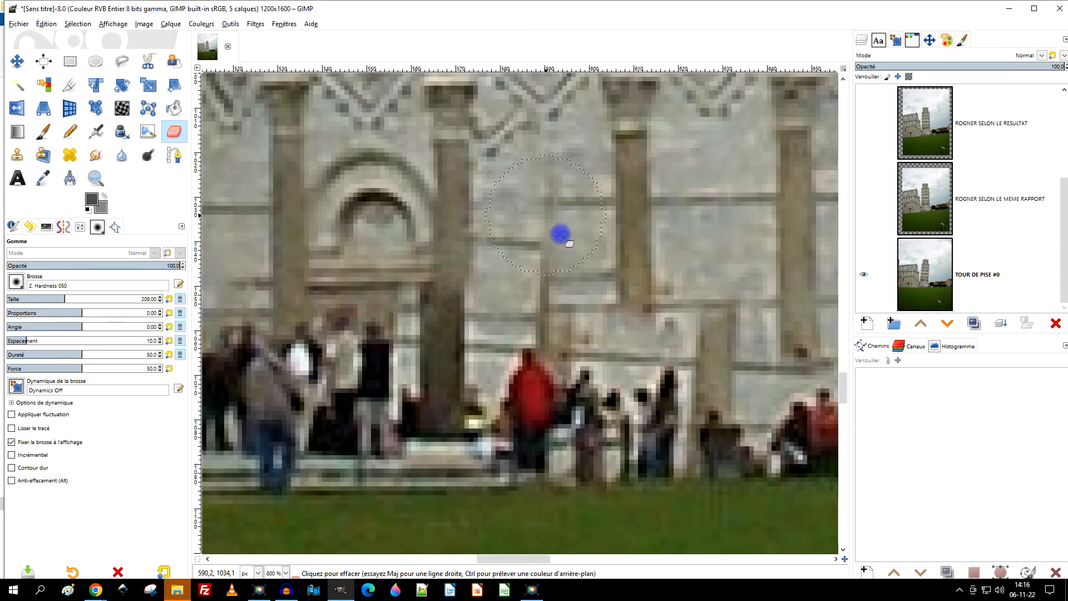
left_click(885, 117)
left_click(866, 124)
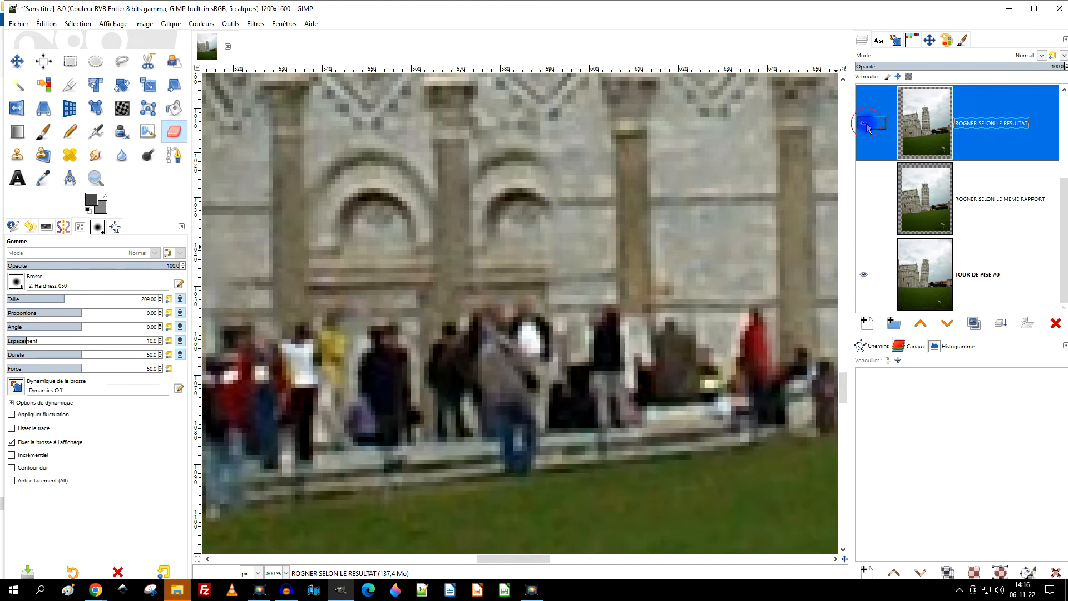
left_click(866, 123)
scroll(989, 196, "up", 3)
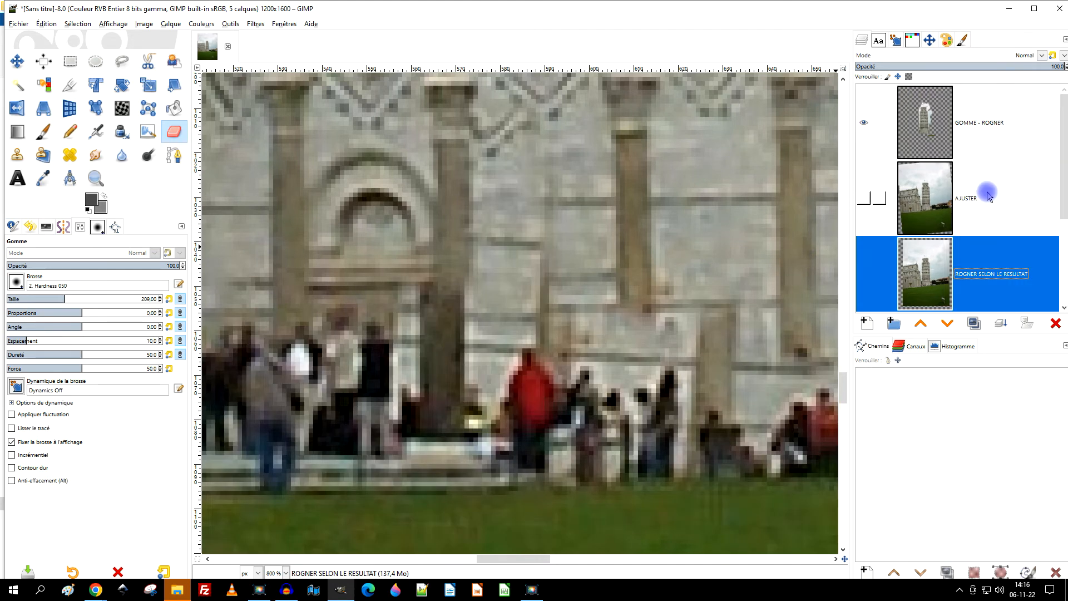
Select GOMME - ROGNER and compare the tower's base with that layer hidden and shown
left_click(867, 123)
left_click(866, 123)
left_click(867, 122)
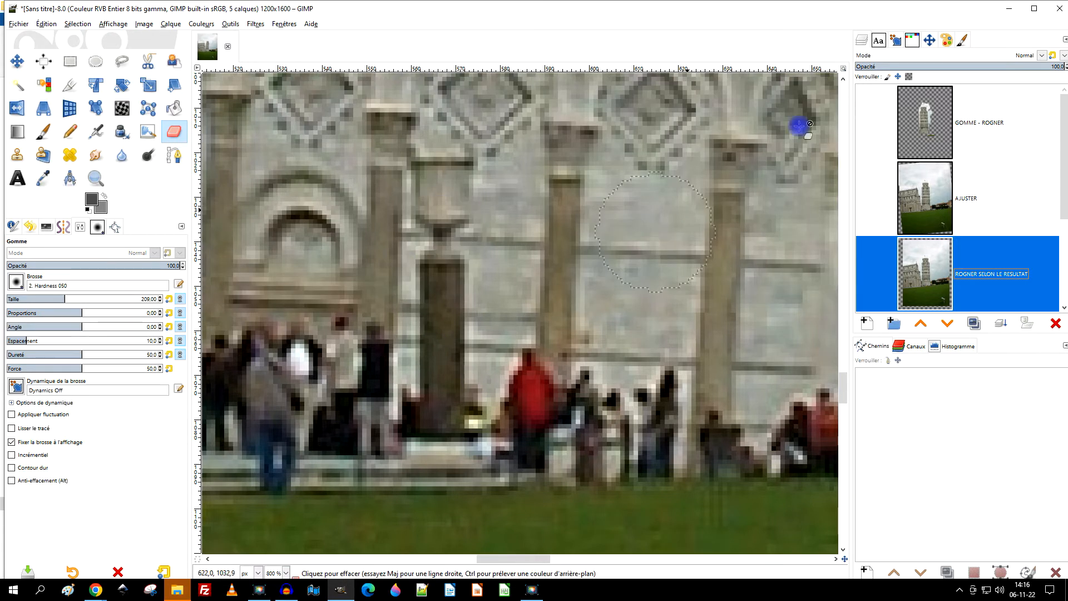
left_click(867, 122)
left_click(866, 123)
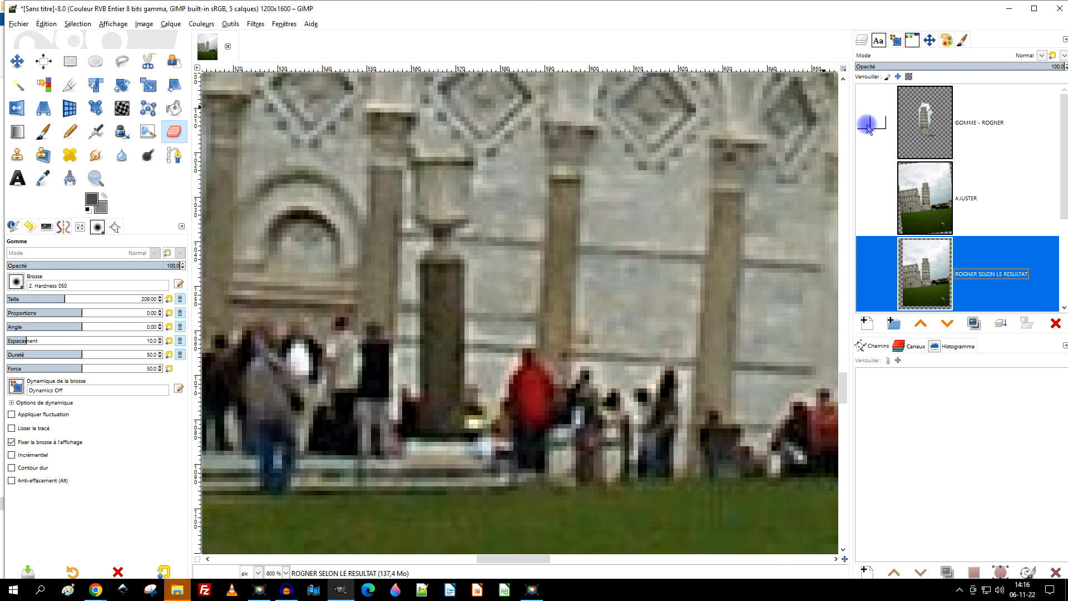
left_click(867, 124)
left_click(923, 118)
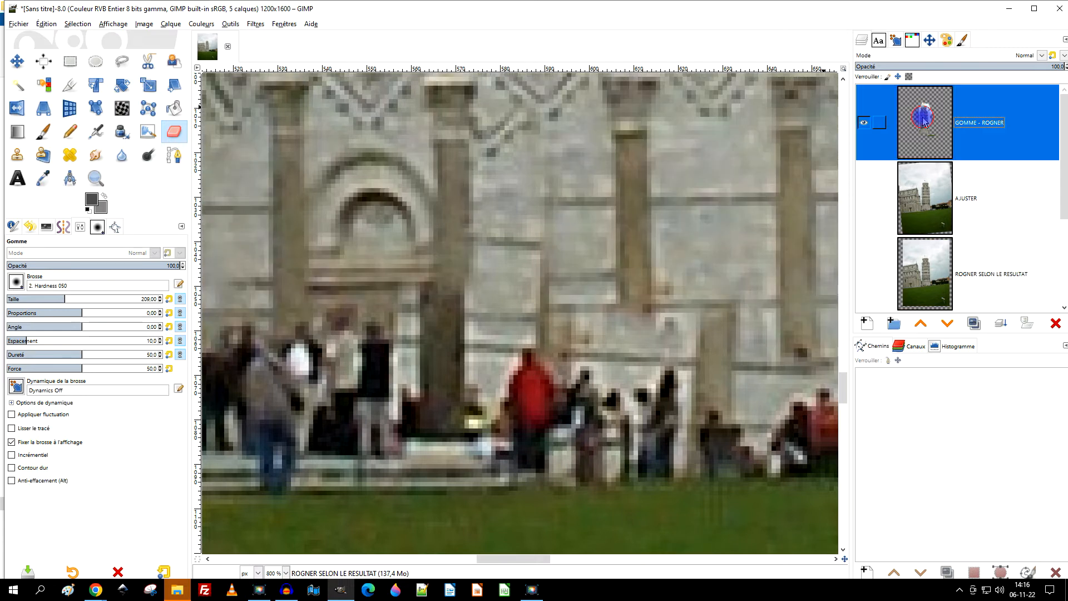
left_click(862, 123)
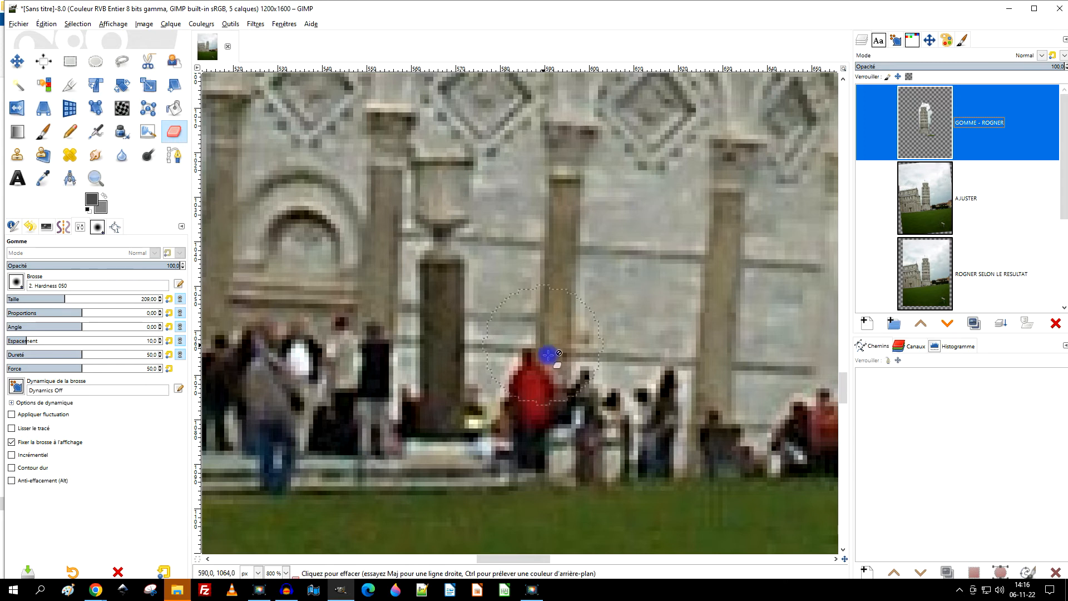
left_click(866, 122)
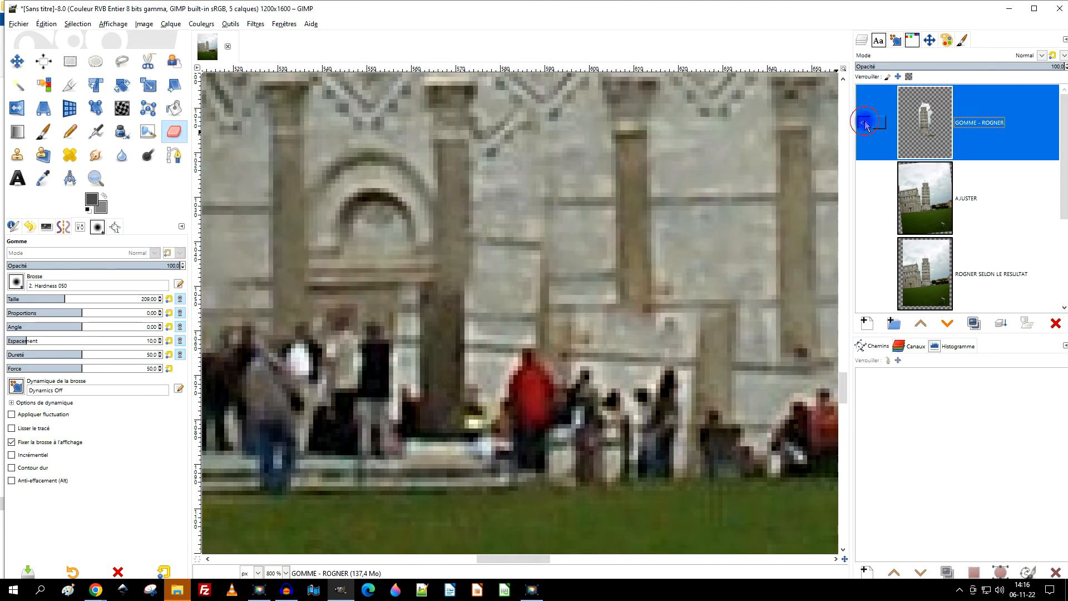
left_click(864, 122)
left_click(864, 122)
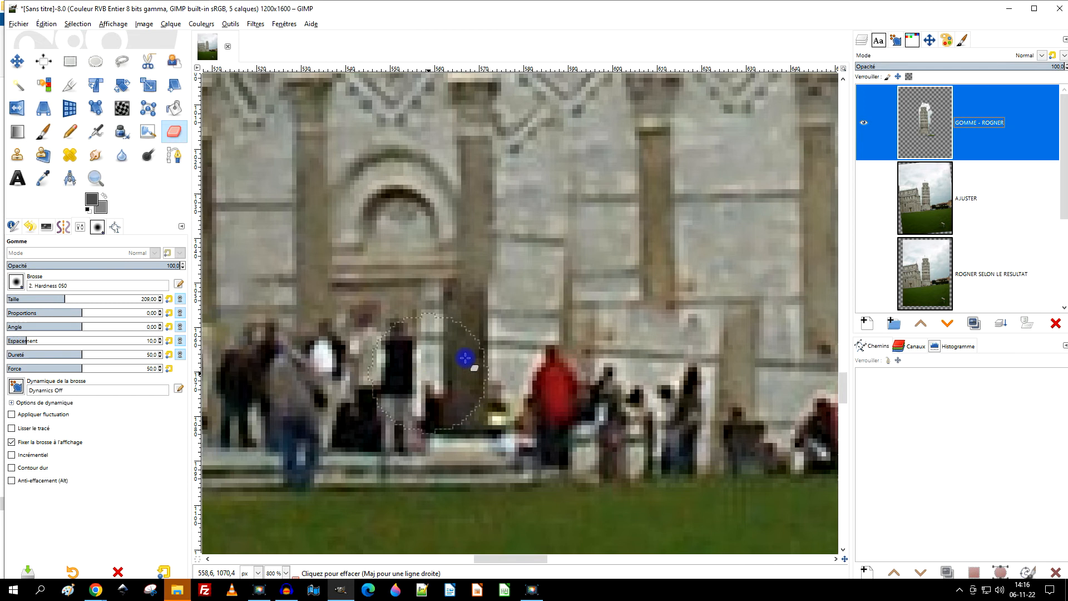
Lower the GOMME - ROGNER layer's opacity to 48 and erase it over the original dark column and its urn
left_click(985, 68)
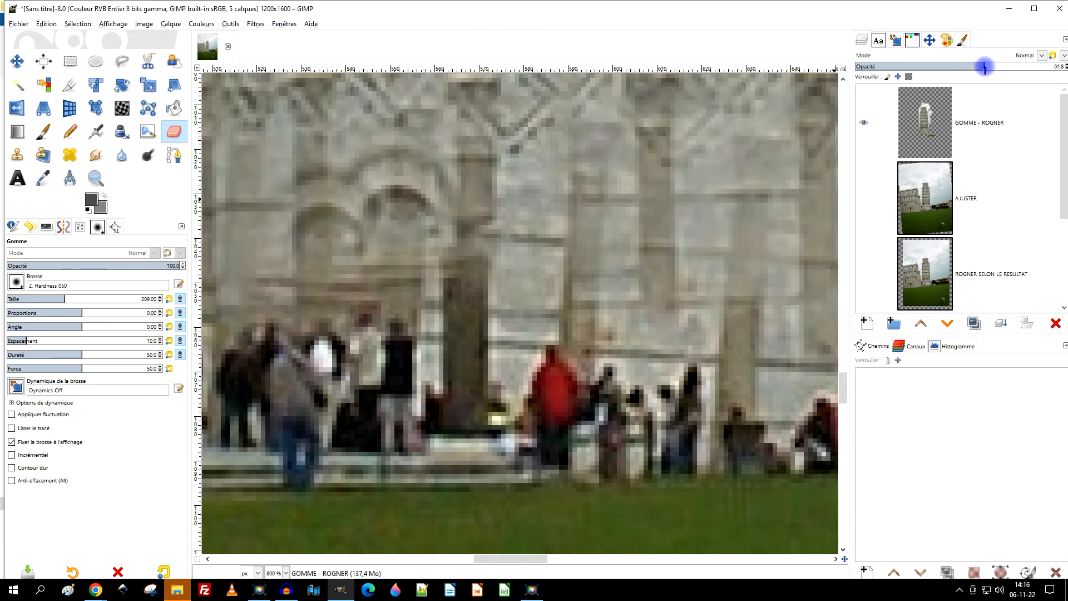
left_click(955, 68)
left_click(918, 134)
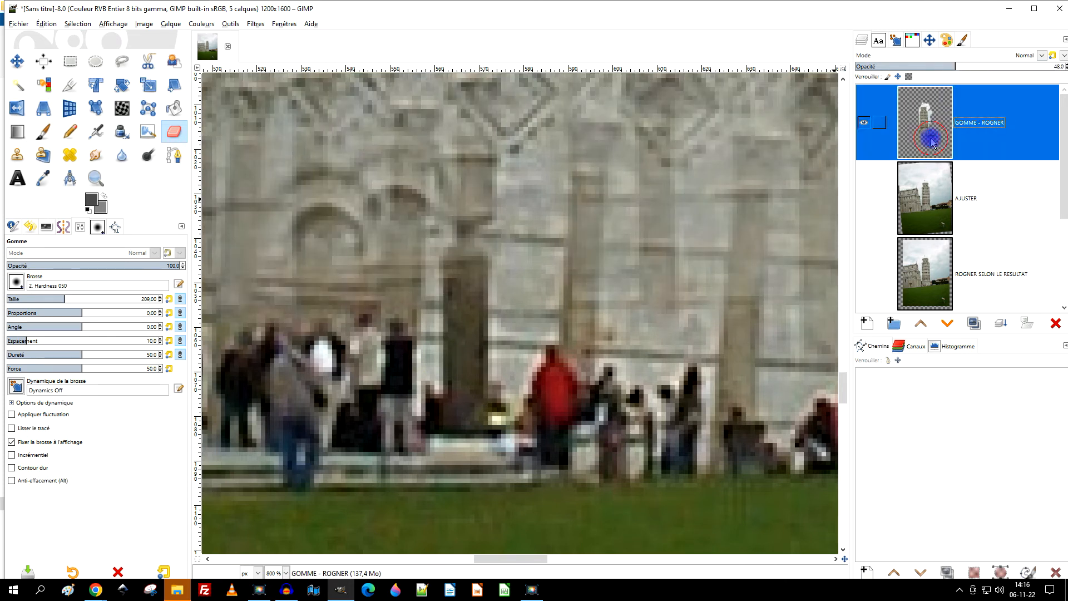
scroll(546, 245, "up", 1)
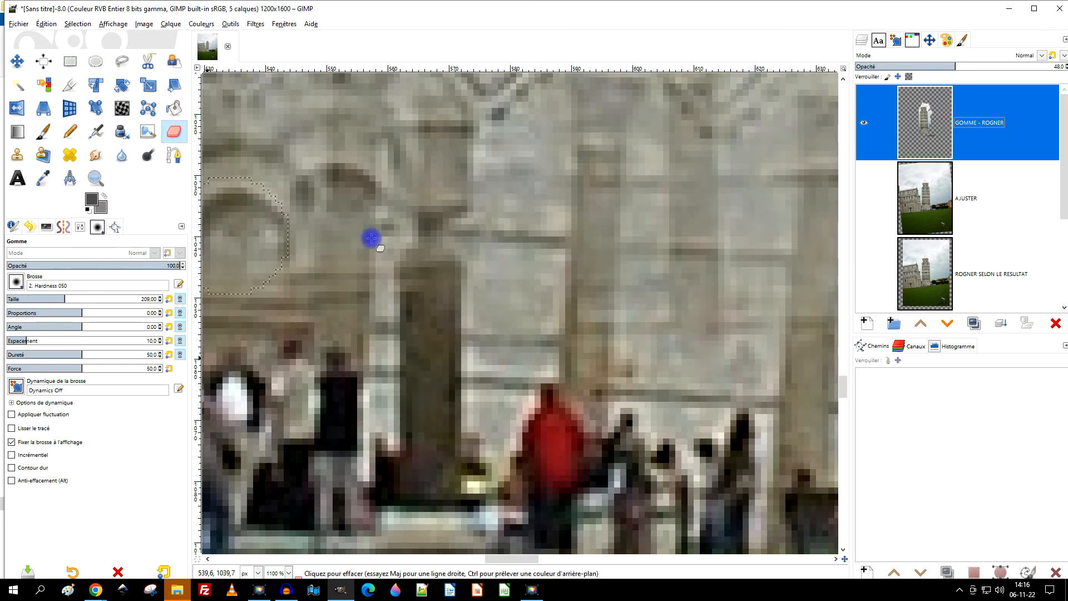
scroll(445, 345, "up", 2)
left_click(448, 416)
scroll(459, 247, "down", 3)
scroll(459, 247, "up", 2)
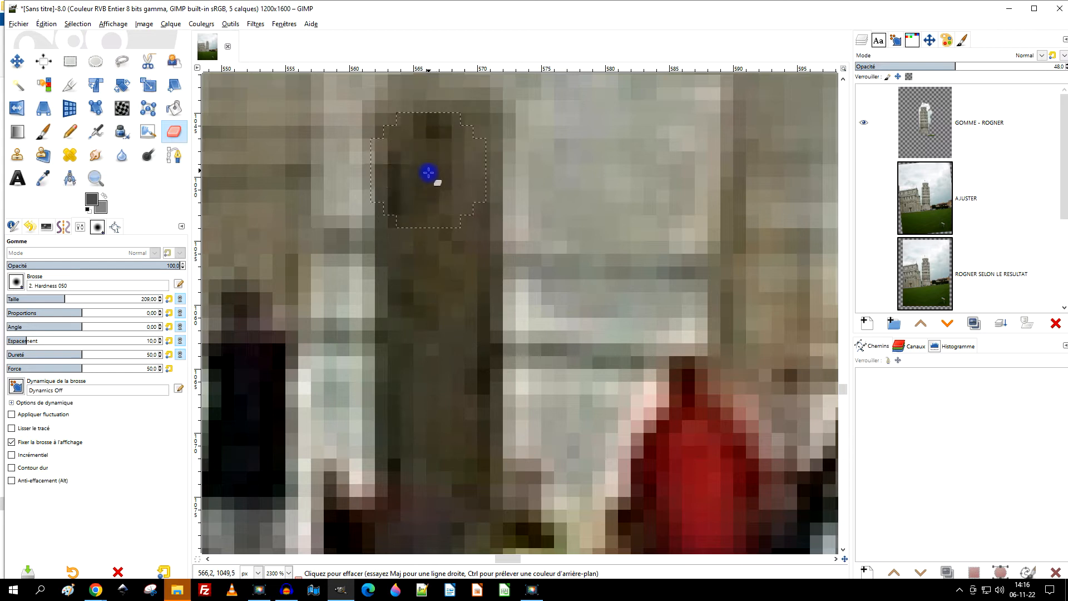
scroll(508, 339, "up", 5)
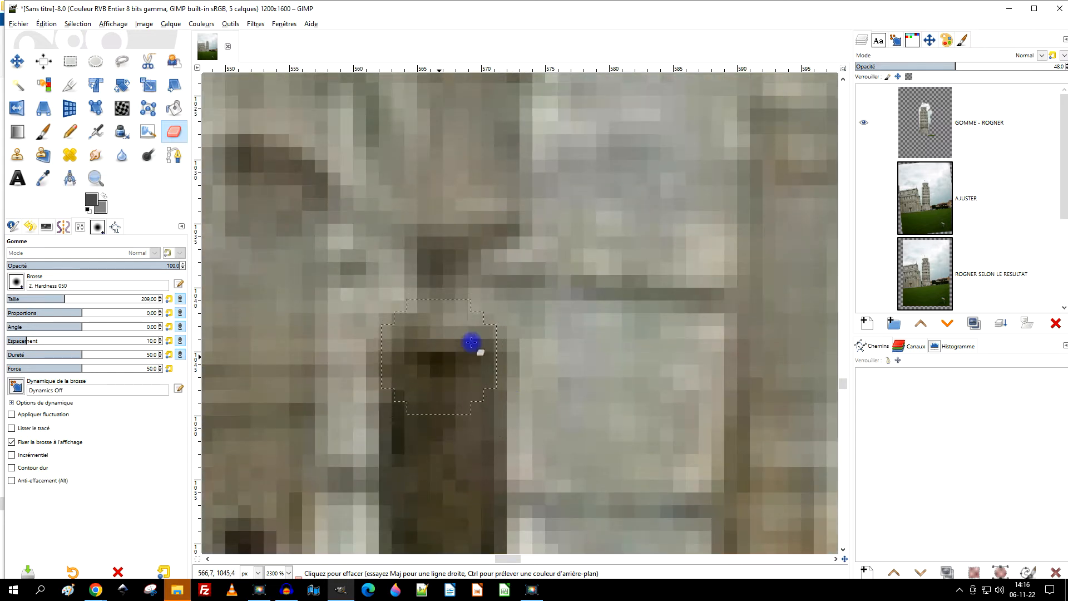
scroll(525, 399, "up", 3)
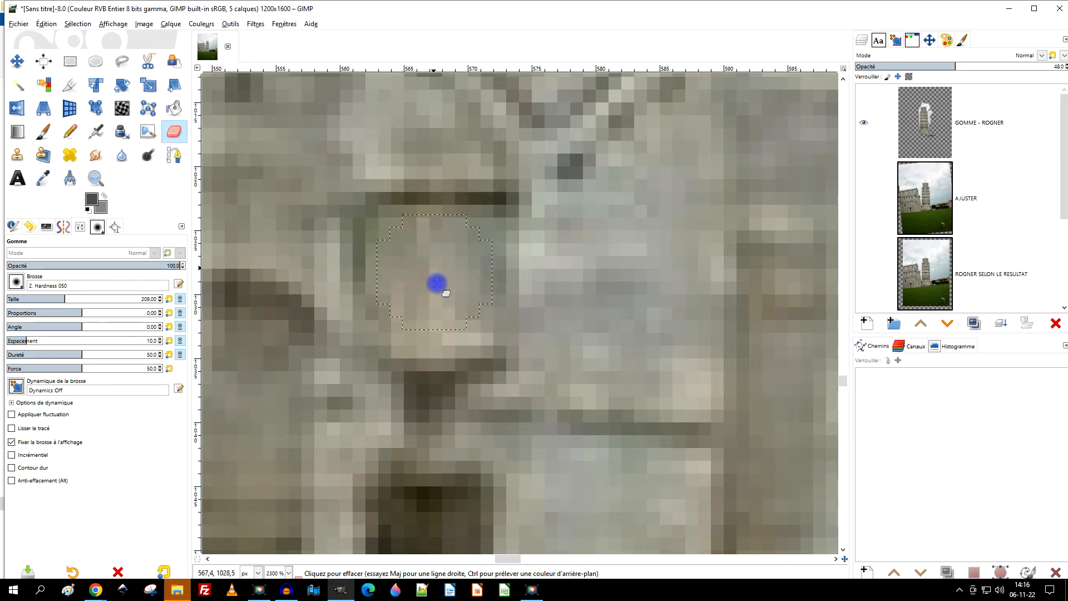
scroll(436, 371, "up", 4)
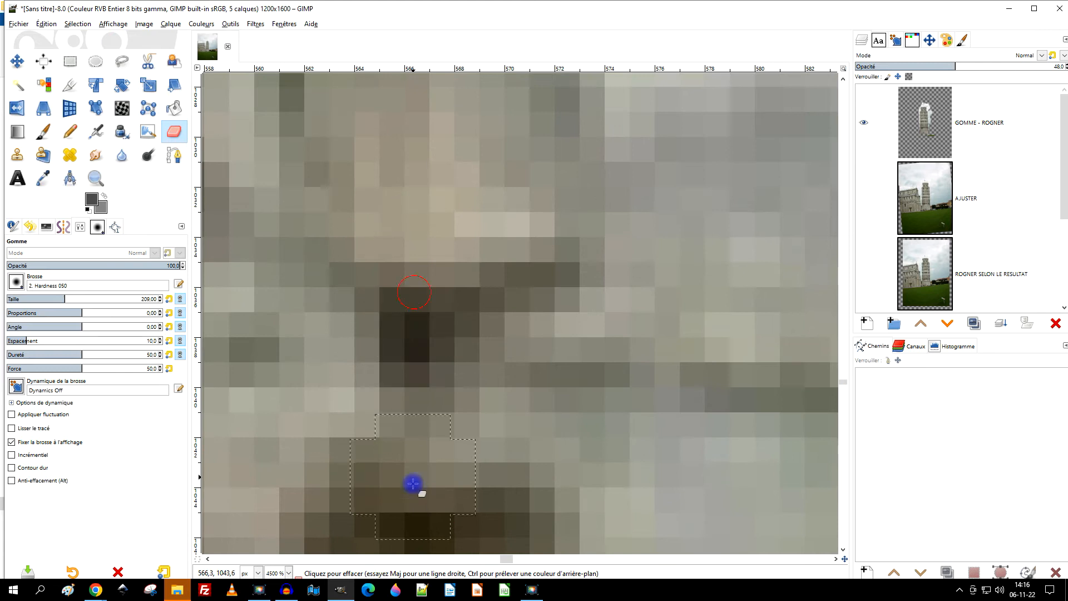
Raise the GOMME - ROGNER layer's opacity to about 99 and inspect the columns and visitors at the tower's base
scroll(577, 362, "down", 5)
scroll(904, 223, "down", 3)
scroll(913, 220, "up", 3)
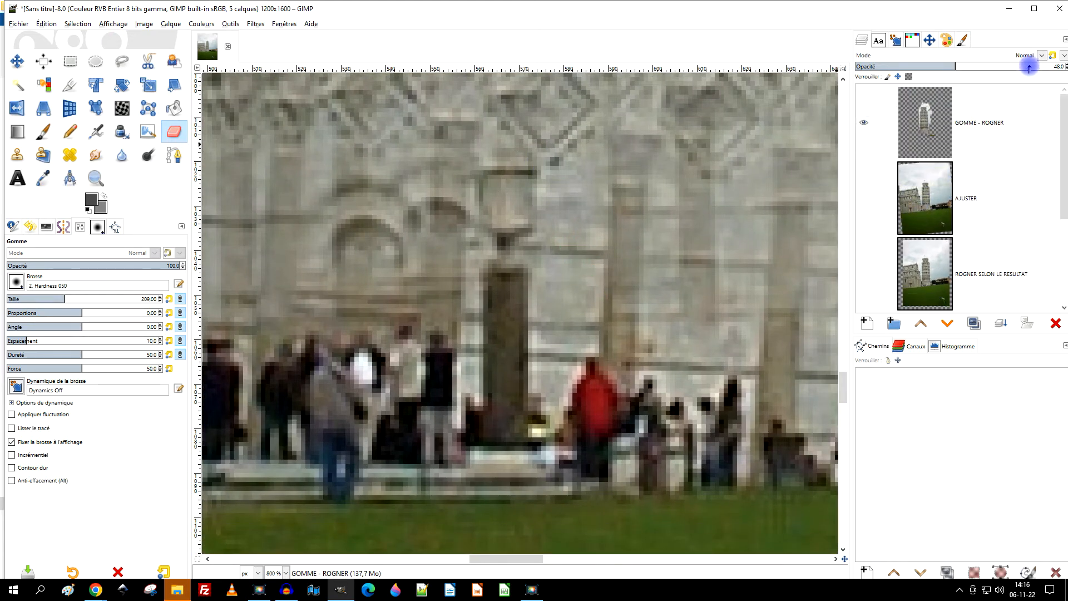
left_click_drag(1030, 67, 1060, 66)
scroll(489, 317, "down", 3)
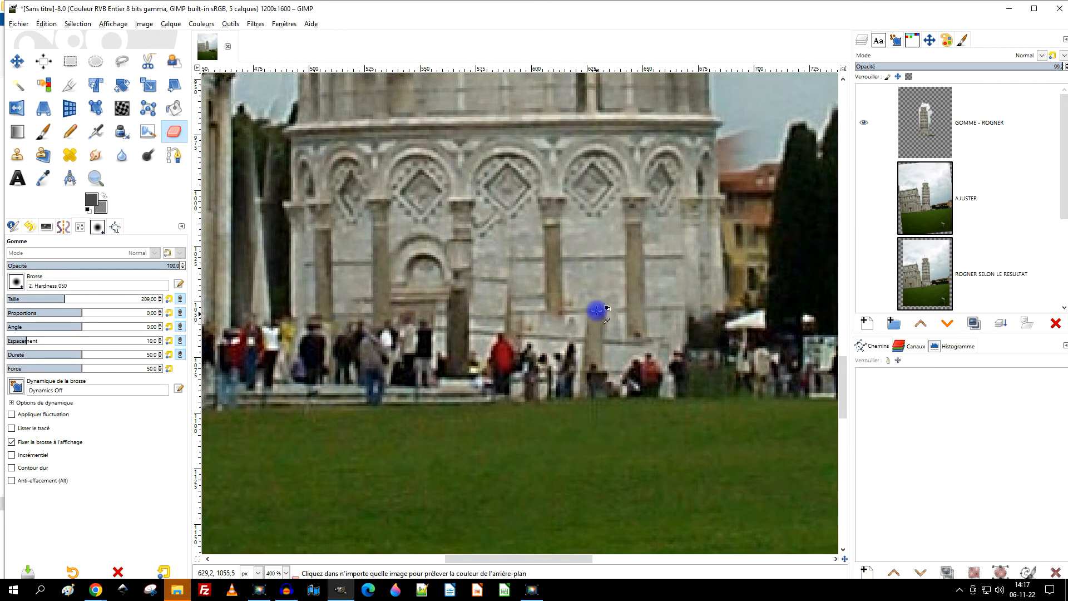
scroll(593, 311, "up", 3)
left_click_drag(576, 320, 551, 349)
scroll(552, 350, "down", 2)
scroll(567, 385, "up", 2)
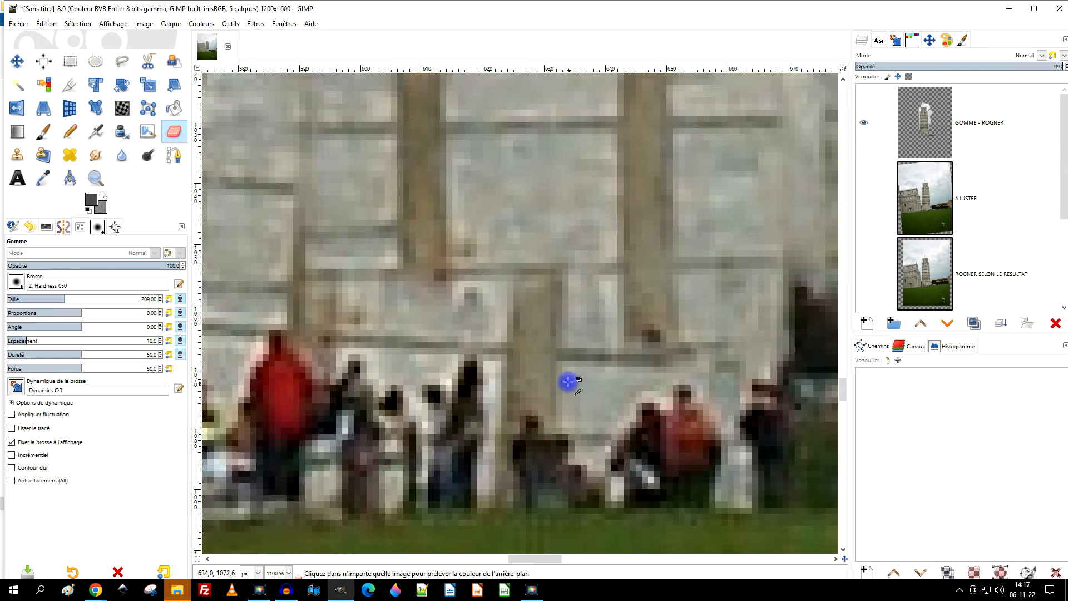
On GOMME - ROGNER, set the eraser size to 85 and erase above the column stub behind the seated visitors
left_click(936, 133)
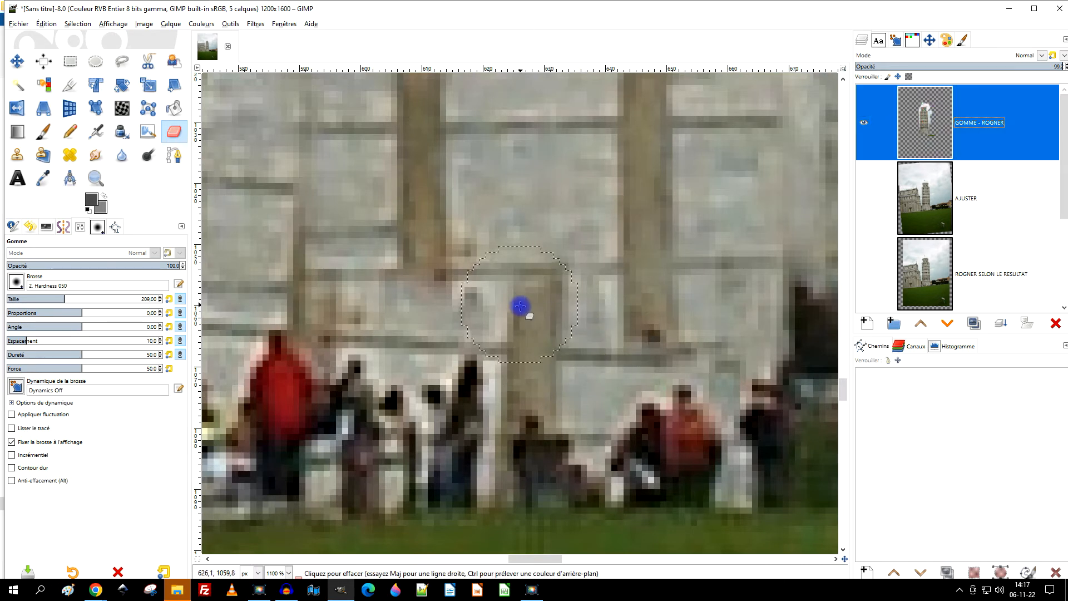
left_click(39, 300)
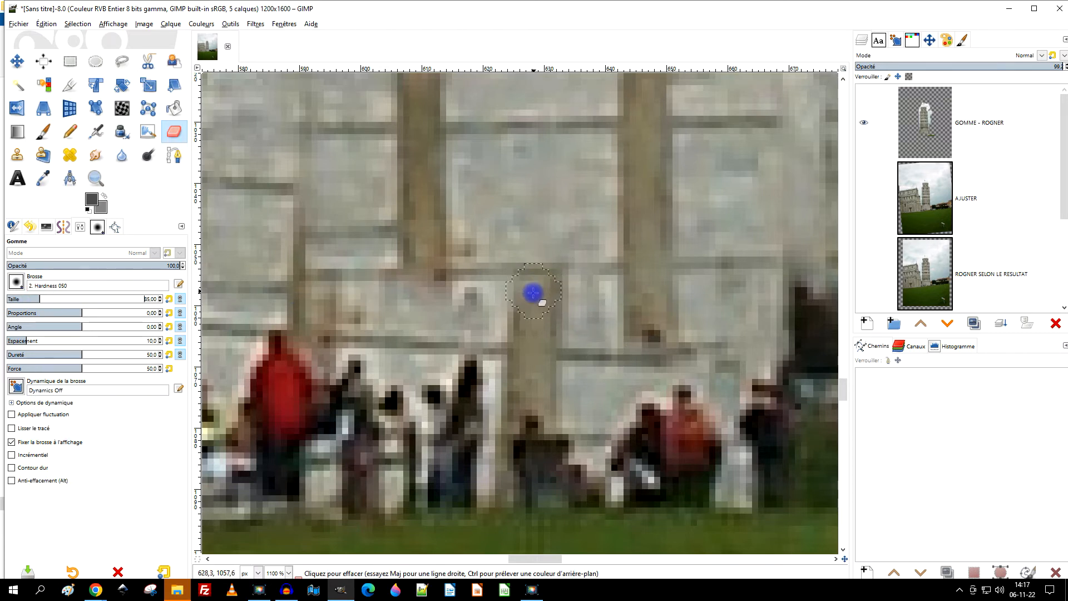
mouse_move(542, 267)
left_mouse_down()
mouse_move(527, 270)
mouse_move(553, 243)
mouse_move(522, 271)
left_mouse_up()
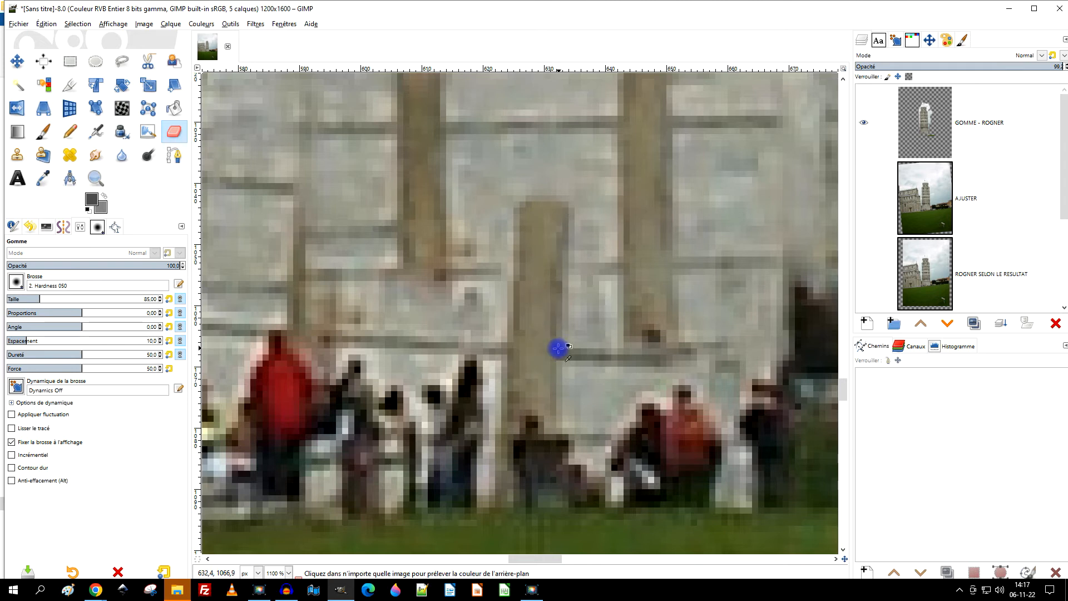
scroll(557, 348, "down", 3)
scroll(571, 345, "up", 3)
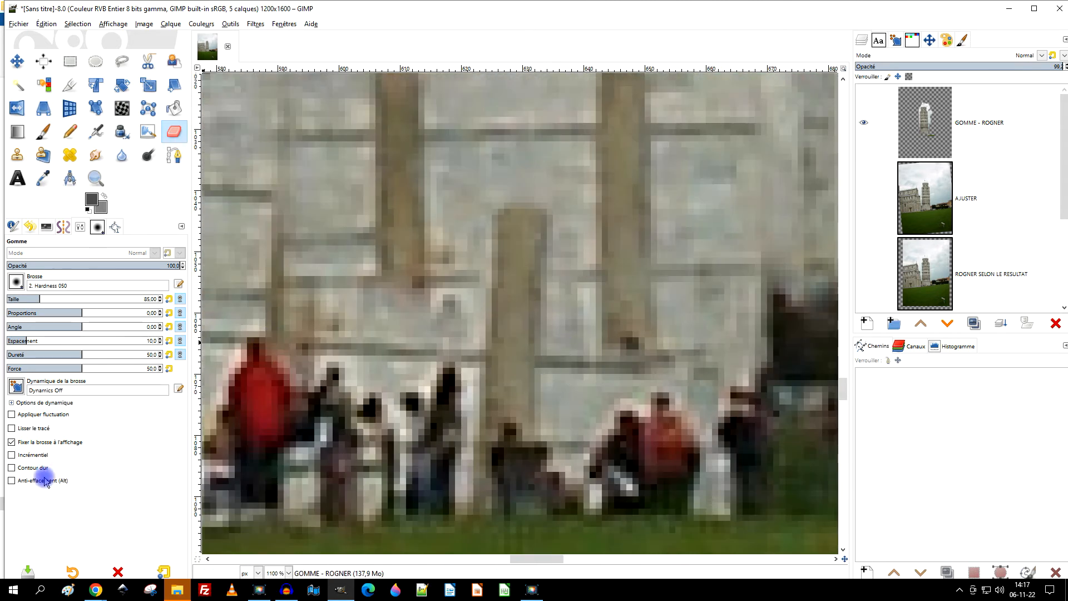
Turn on anti-erase and restore the wall and upper group of visitors over the column stub, down to the seated figures
mouse_move(542, 223)
left_mouse_down()
mouse_move(509, 217)
mouse_move(530, 224)
mouse_move(509, 248)
left_mouse_up()
left_click_drag(511, 317, 513, 278)
mouse_move(494, 324)
left_mouse_down()
mouse_move(531, 339)
mouse_move(512, 368)
mouse_move(498, 365)
mouse_move(531, 394)
mouse_move(545, 335)
mouse_move(529, 324)
mouse_move(523, 392)
mouse_move(551, 403)
mouse_move(552, 324)
mouse_move(554, 413)
mouse_move(510, 396)
mouse_move(500, 352)
mouse_move(479, 329)
mouse_move(488, 402)
mouse_move(480, 415)
mouse_move(463, 377)
mouse_move(445, 411)
mouse_move(501, 399)
mouse_move(569, 415)
mouse_move(572, 329)
left_mouse_up()
mouse_move(579, 412)
left_mouse_down()
mouse_move(563, 452)
mouse_move(543, 432)
left_mouse_up()
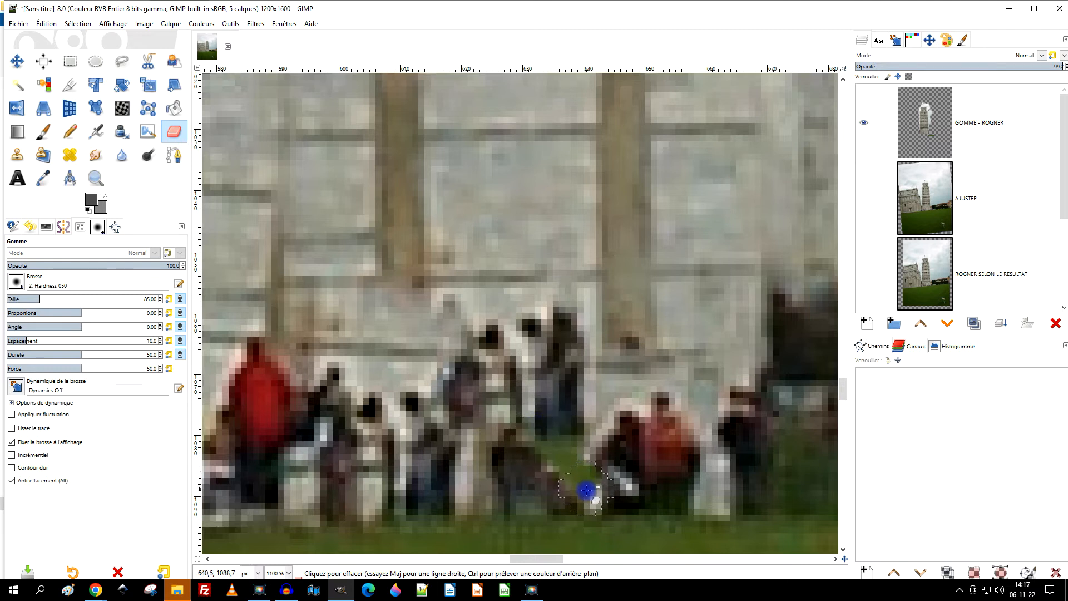
scroll(553, 452, "down", 5)
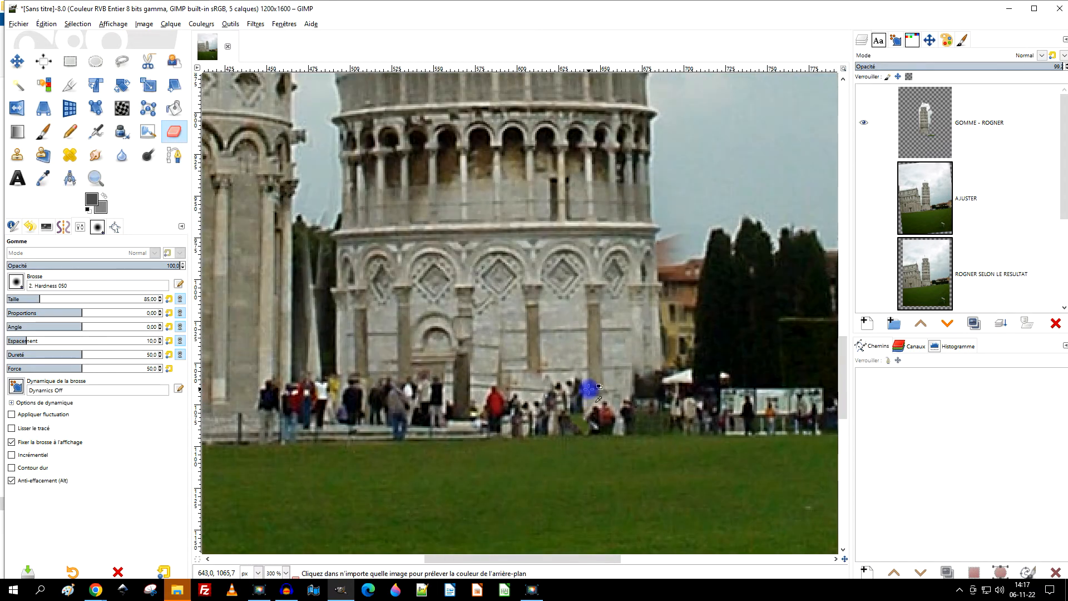
Restore the grass between the standing visitors and the seated red-clad group with anti-erase
scroll(576, 412, "up", 4)
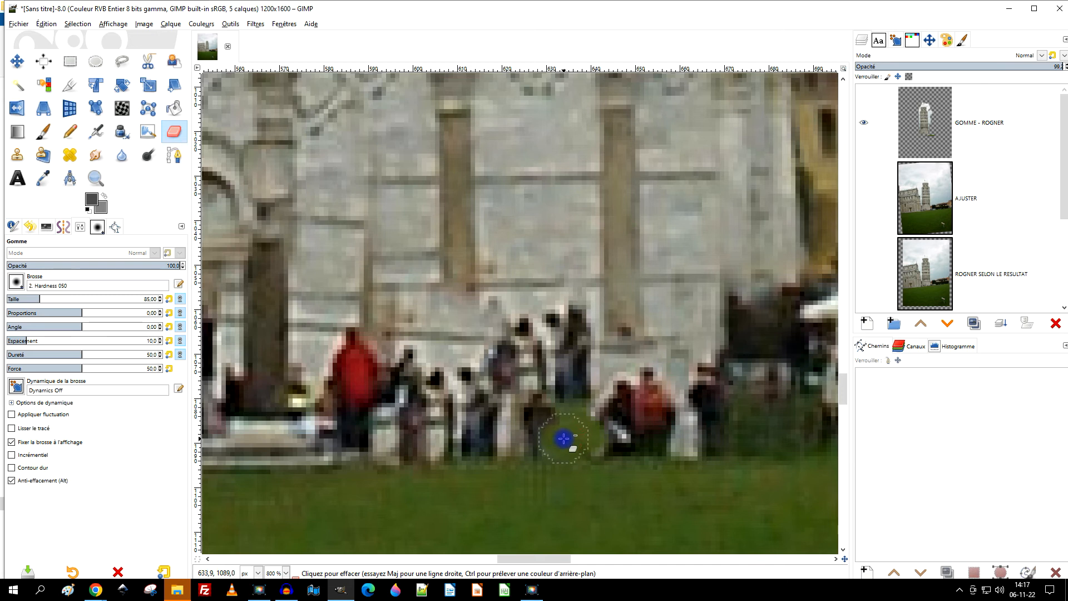
mouse_move(544, 419)
left_mouse_down()
mouse_move(528, 436)
mouse_move(598, 451)
mouse_move(480, 466)
mouse_move(520, 454)
left_mouse_up()
mouse_move(598, 466)
left_mouse_down()
mouse_move(646, 476)
mouse_move(742, 469)
mouse_move(763, 453)
left_mouse_up()
scroll(763, 453, "down", 1)
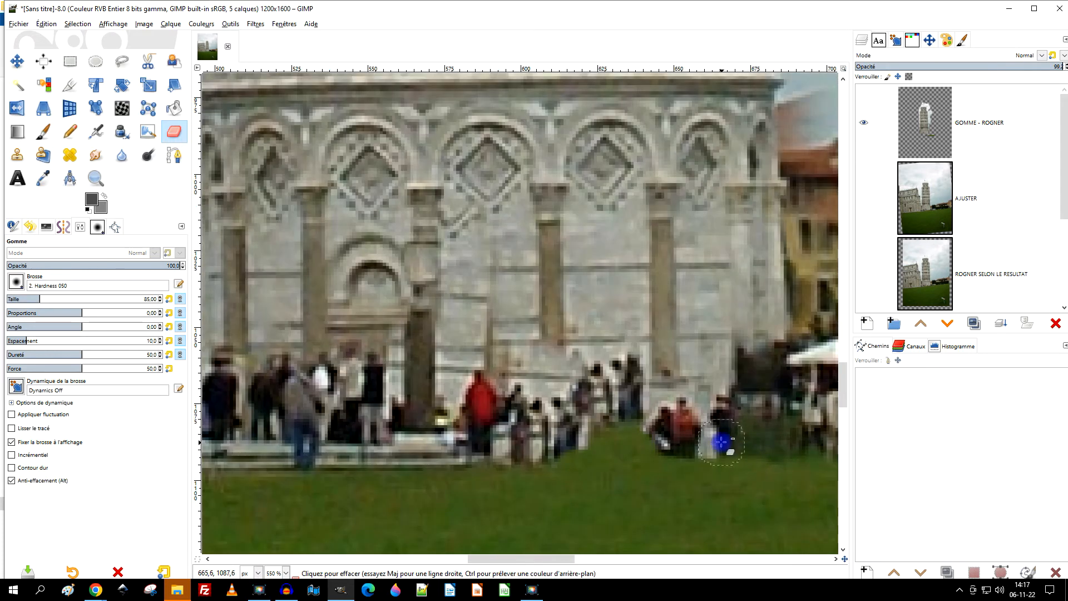
Restore the upper red-clad visitor and the neighbouring figures in front of the column with anti-erase
scroll(567, 362, "up", 3)
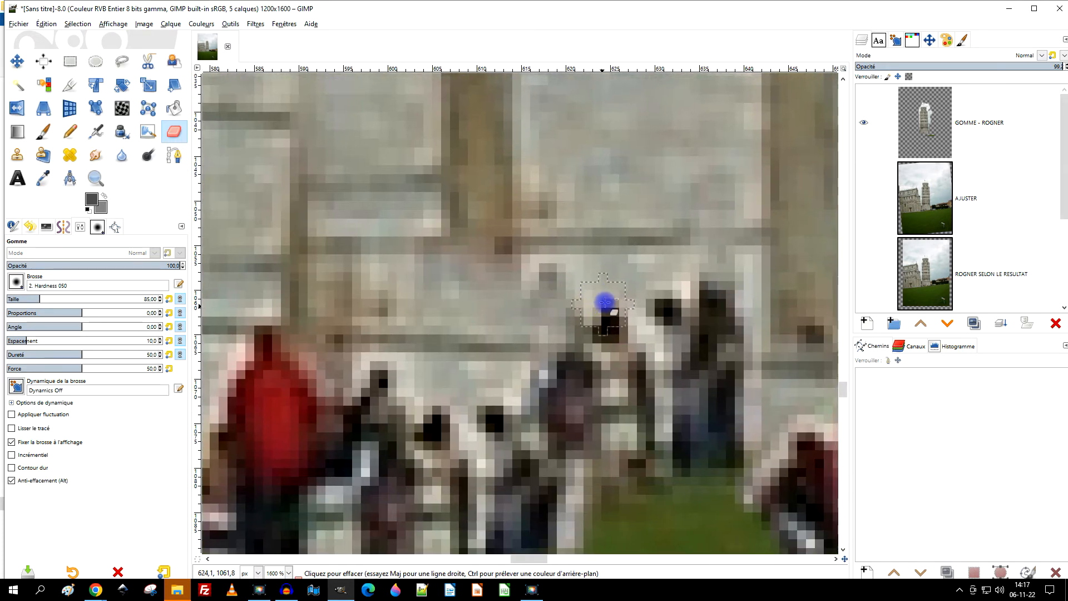
mouse_move(561, 277)
left_mouse_down()
mouse_move(545, 343)
mouse_move(551, 322)
mouse_move(504, 380)
mouse_move(542, 355)
mouse_move(525, 392)
mouse_move(497, 356)
mouse_move(501, 327)
mouse_move(422, 342)
mouse_move(455, 386)
mouse_move(481, 391)
mouse_move(432, 370)
mouse_move(473, 324)
mouse_move(452, 295)
mouse_move(465, 301)
mouse_move(468, 280)
mouse_move(518, 327)
mouse_move(461, 271)
mouse_move(417, 357)
mouse_move(459, 274)
mouse_move(494, 292)
mouse_move(480, 254)
mouse_move(440, 288)
mouse_move(397, 368)
mouse_move(414, 414)
mouse_move(465, 395)
mouse_move(436, 398)
mouse_move(466, 383)
mouse_move(500, 323)
mouse_move(521, 322)
mouse_move(482, 273)
mouse_move(430, 317)
mouse_move(439, 253)
left_mouse_up()
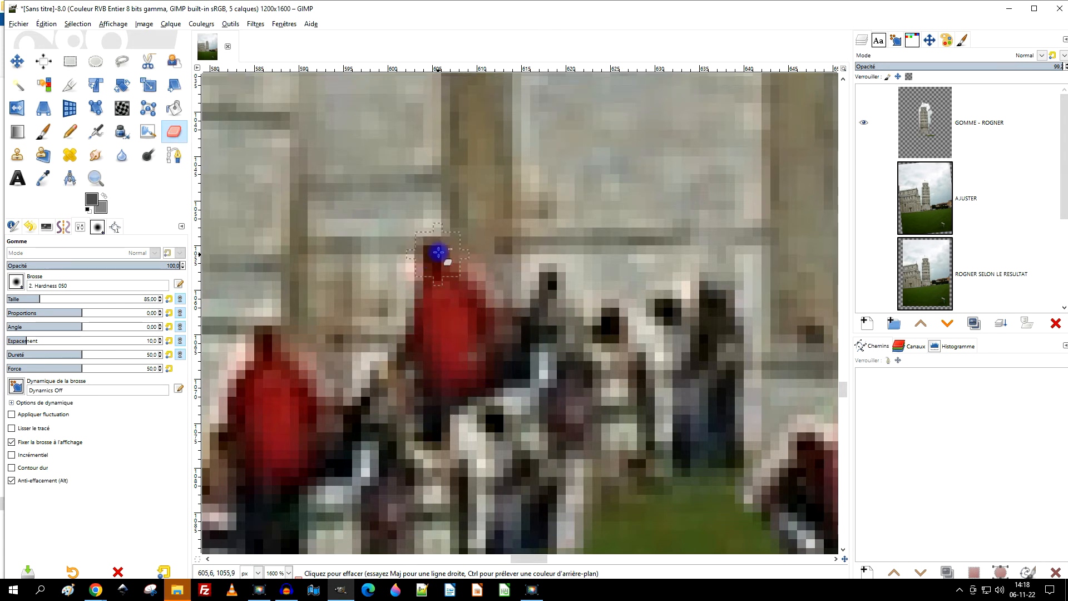
Try to restore the ground below the seated red-clad visitor with anti-erase, and undo the stroke
scroll(517, 389, "down", 4, "ctrl")
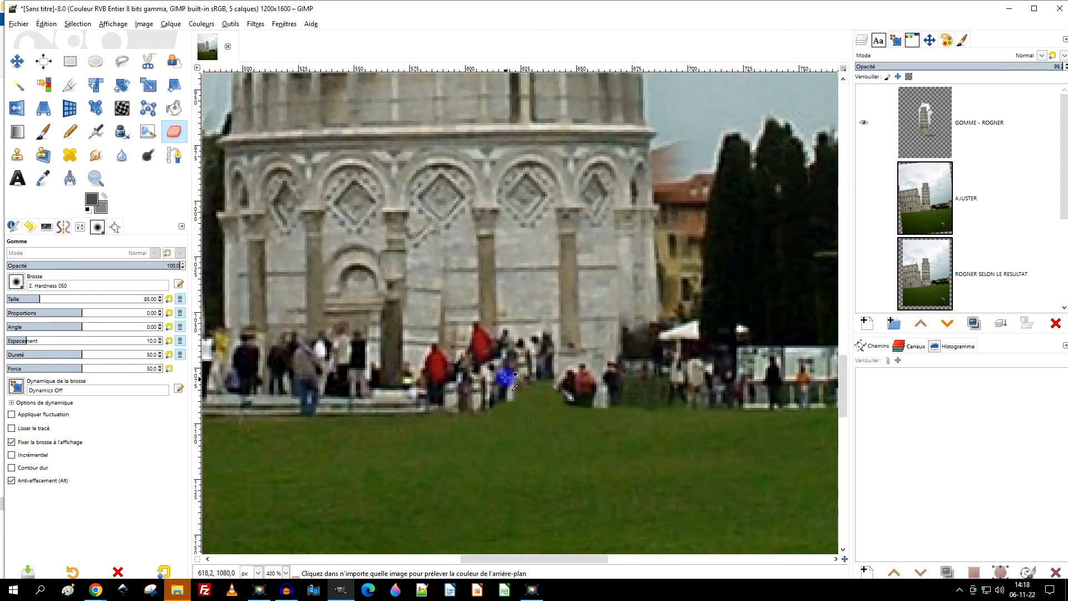
scroll(506, 378, "up", 2, "ctrl")
scroll(509, 367, "down", 1, "ctrl")
scroll(511, 367, "up", 4, "ctrl")
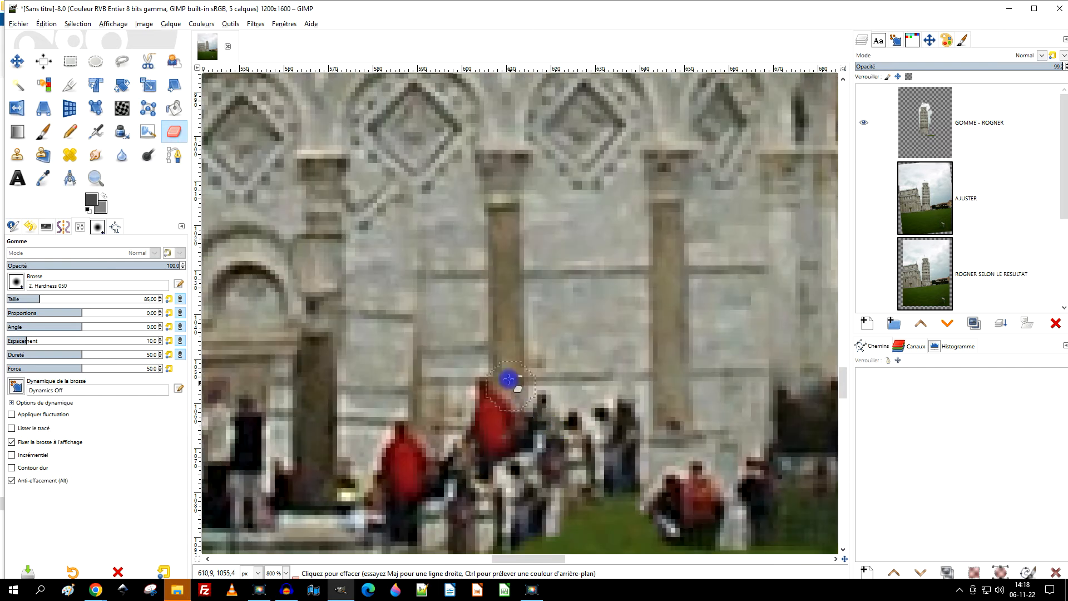
left_click_drag(468, 393, 525, 384)
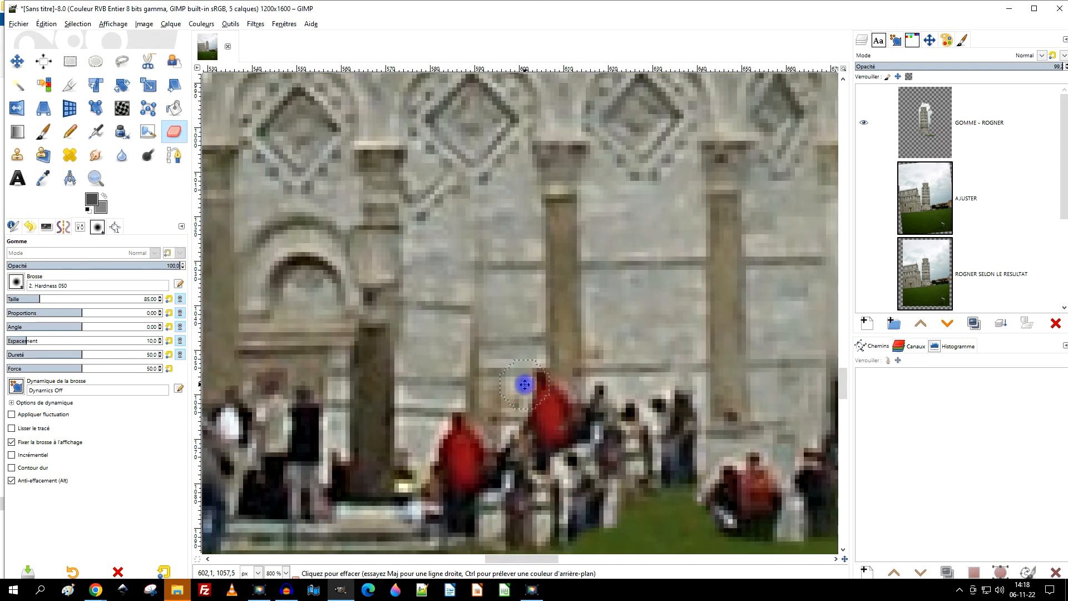
mouse_move(519, 436)
left_mouse_down()
mouse_move(530, 362)
mouse_move(529, 375)
mouse_move(490, 379)
mouse_move(490, 417)
mouse_move(461, 416)
mouse_move(473, 401)
mouse_move(460, 399)
mouse_move(452, 425)
mouse_move(508, 430)
mouse_move(637, 408)
mouse_move(469, 435)
left_mouse_up()
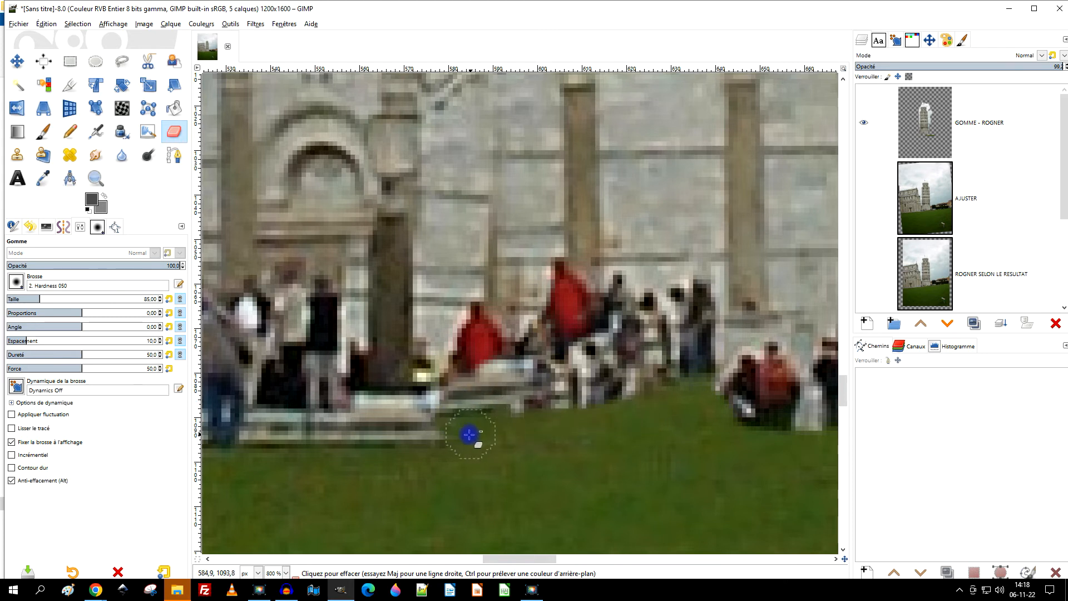
scroll(487, 438, "down", 3)
scroll(494, 437, "up", 2)
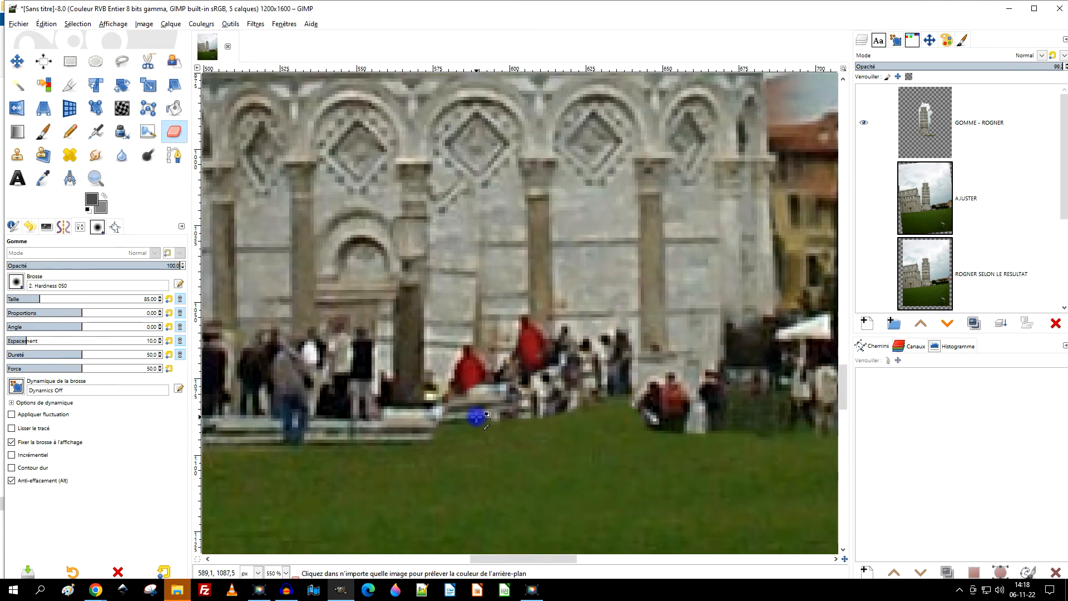
key("ctrl+z")
Compare the tower's base with the original photo by hiding and showing GOMME - ROGNER
left_click_drag(501, 400, 553, 379)
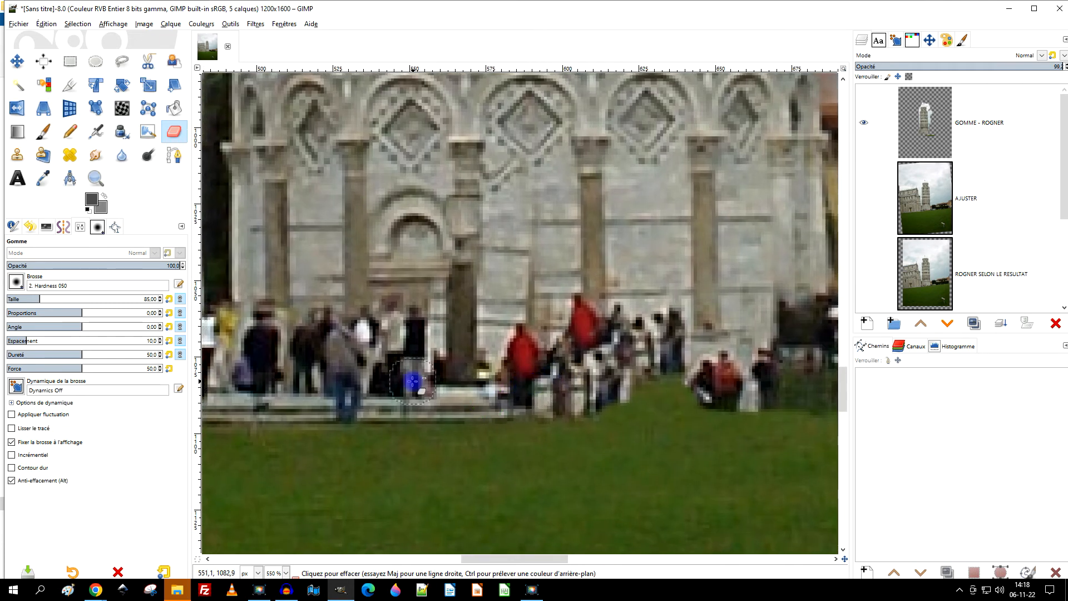
scroll(529, 351, "down", 3)
scroll(523, 315, "up", 4)
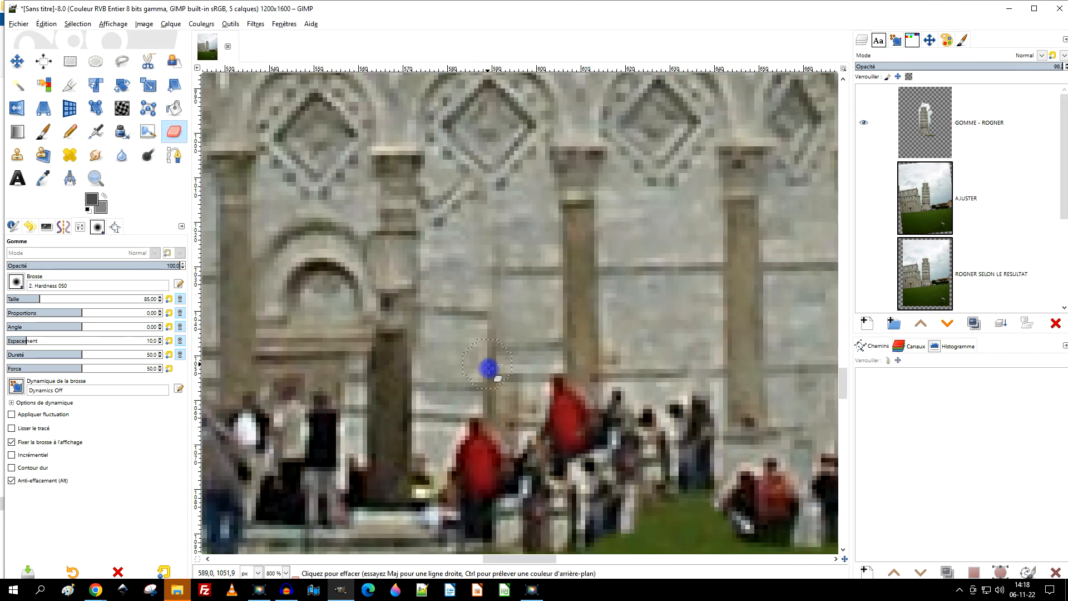
left_click(872, 122)
left_click(864, 123)
left_click(864, 123)
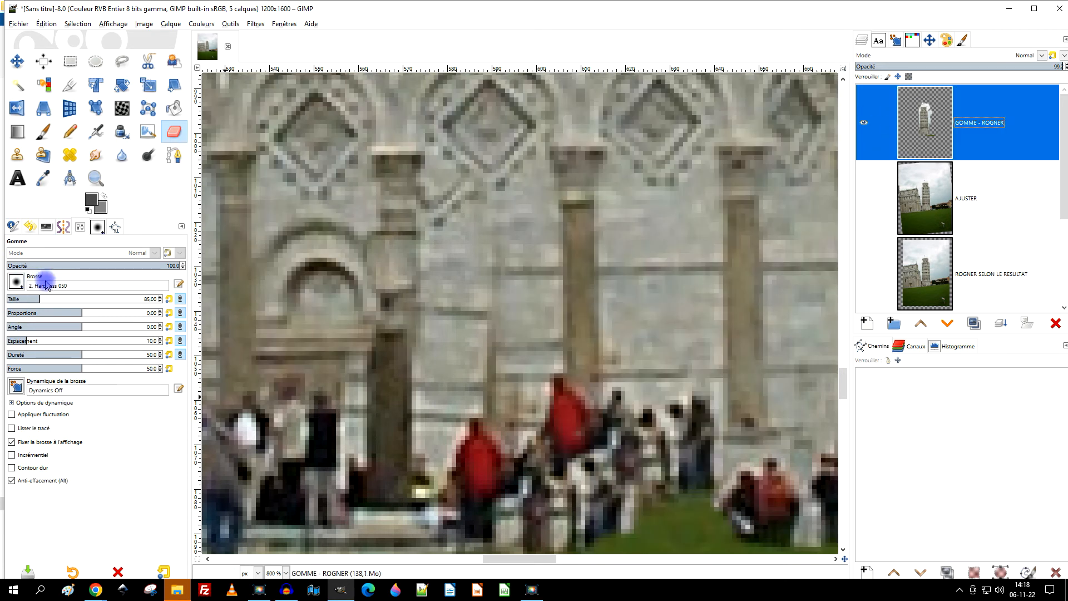
Touch up the wall and column stub above the seated red-clad visitor, alternating anti-erase and normal erasing
mouse_move(501, 374)
left_mouse_down()
mouse_move(496, 262)
mouse_move(495, 372)
mouse_move(513, 407)
left_mouse_up()
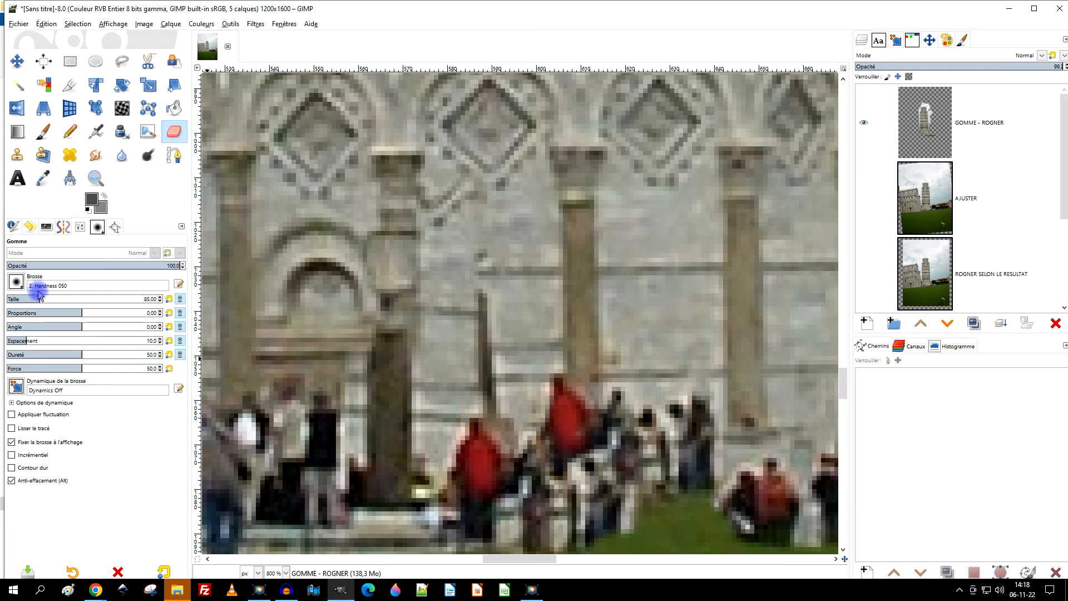
left_click(12, 481)
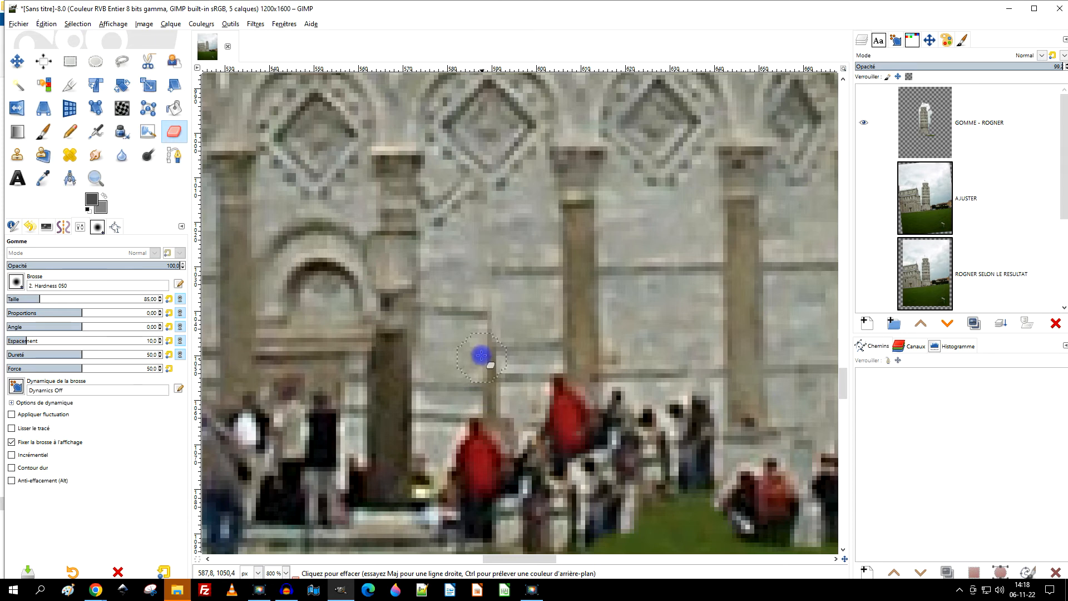
left_click(33, 481)
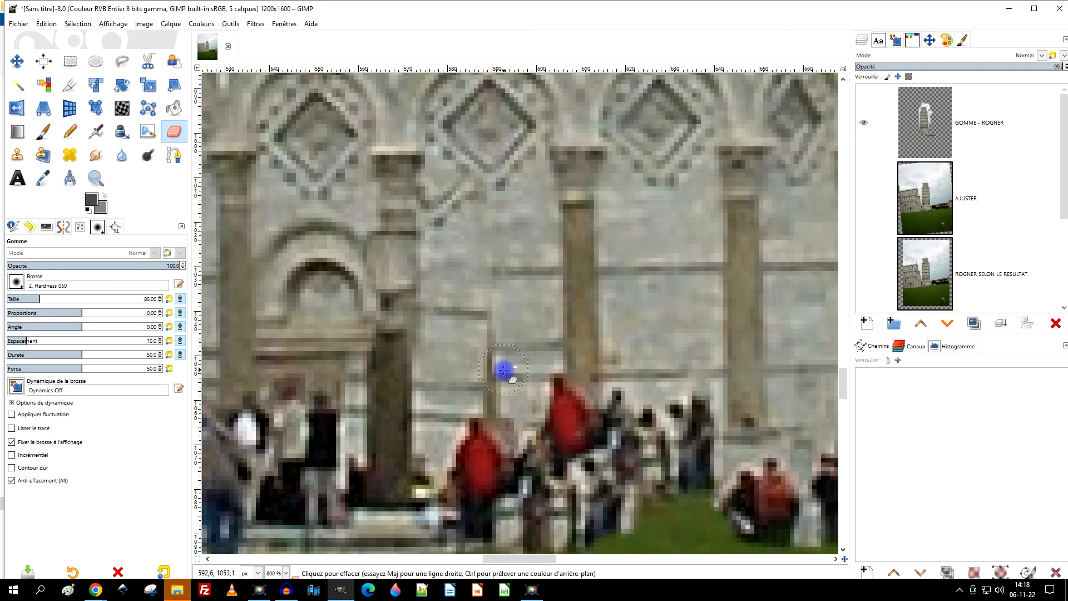
Examine the tower's blend from the upper storeys down to the trees beside the base, checking GOMME - ROGNER against the original
scroll(607, 333, "down", 3, "ctrl")
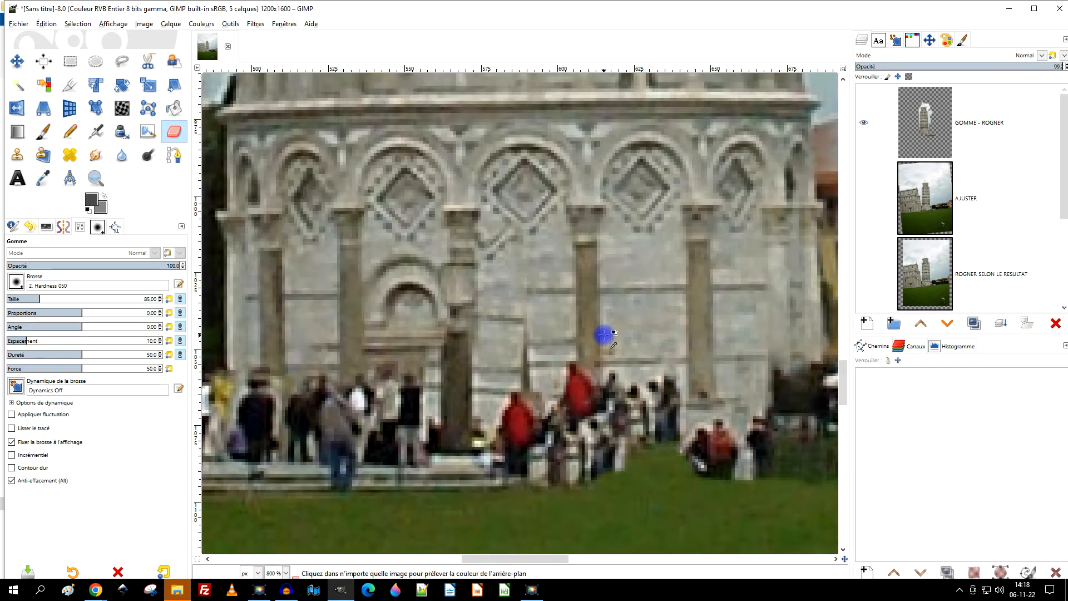
scroll(608, 331, "up", 2, "ctrl")
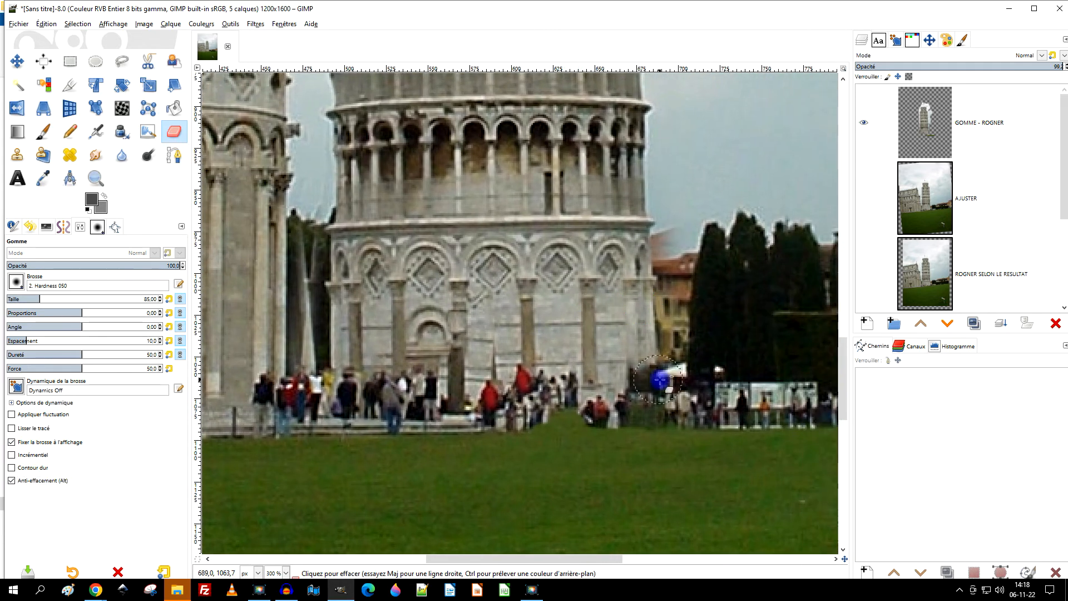
scroll(619, 370, "down", 3, "ctrl")
left_click_drag(585, 331, 534, 417)
left_click_drag(606, 232, 608, 300)
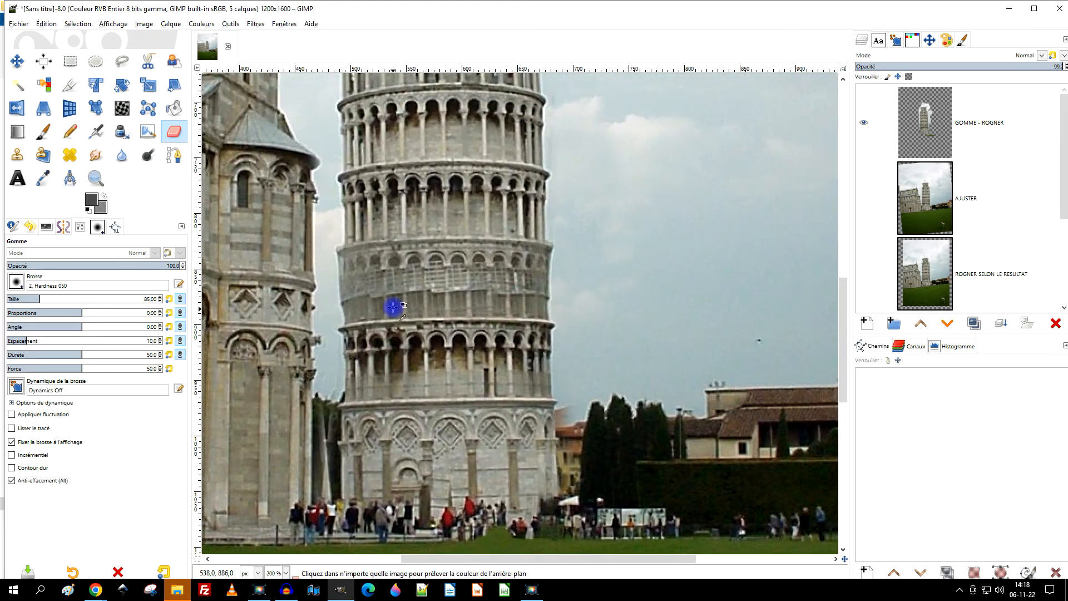
scroll(395, 305, "down", 1, "ctrl")
left_click_drag(415, 267, 437, 322)
scroll(389, 360, "up", 4, "ctrl")
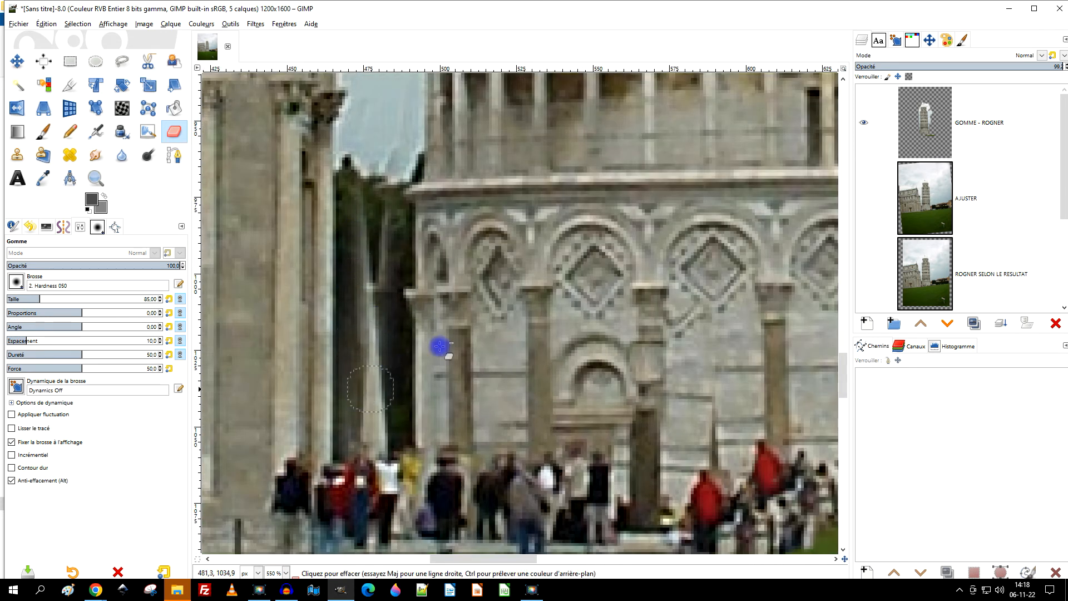
left_click(863, 127)
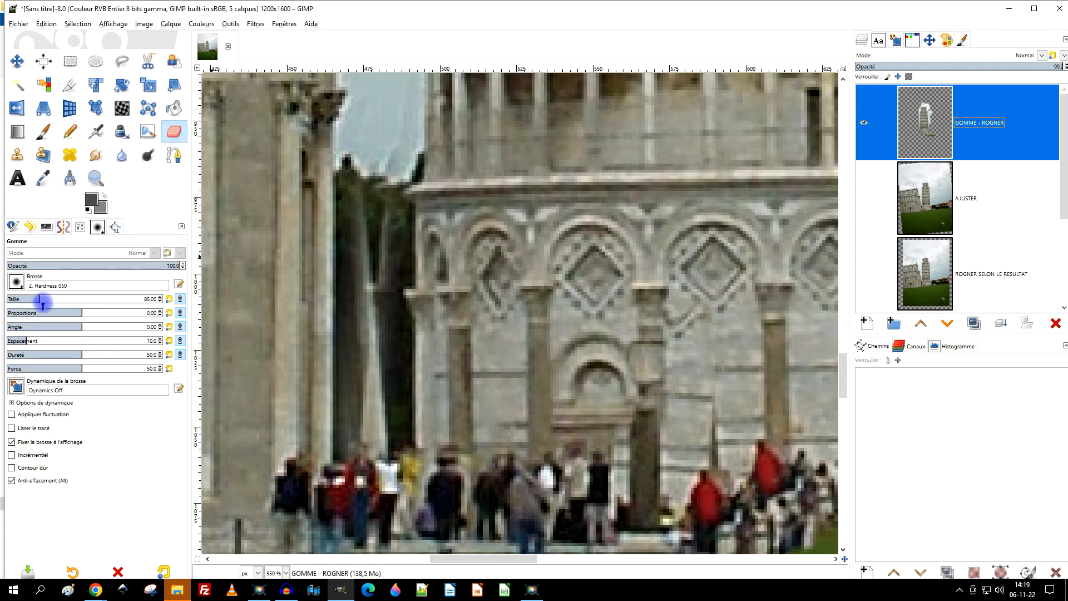
Set the eraser size to 157, turn off anti-erase, and erase the strip of trees beside the cathedral's edge
left_click_drag(42, 302, 55, 304)
left_click(37, 481)
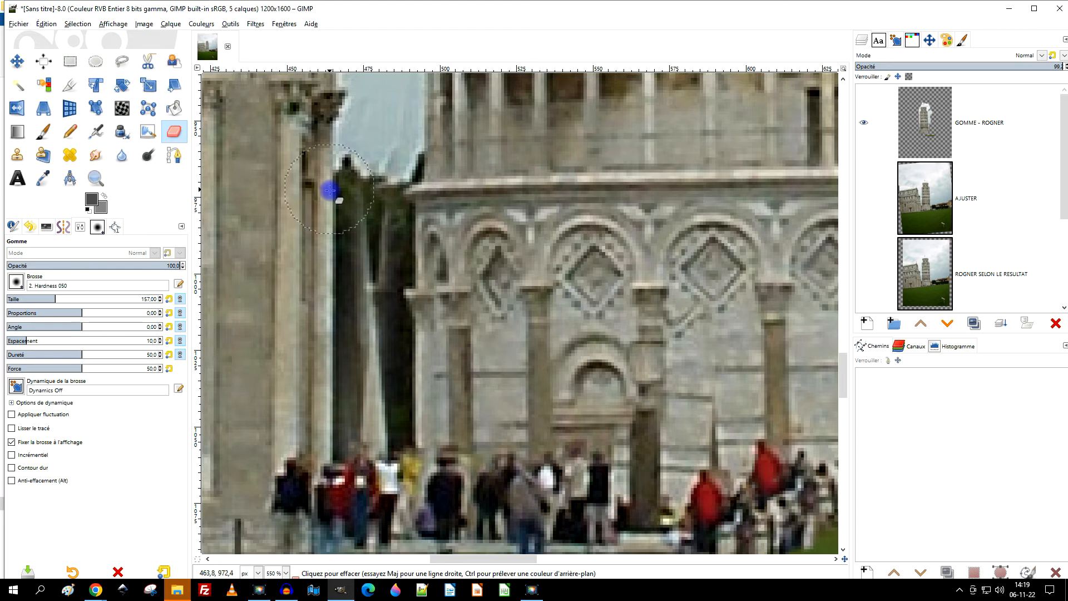
mouse_move(339, 230)
left_mouse_down()
mouse_move(341, 257)
mouse_move(347, 243)
mouse_move(324, 426)
left_mouse_up()
scroll(362, 365, "up", 1)
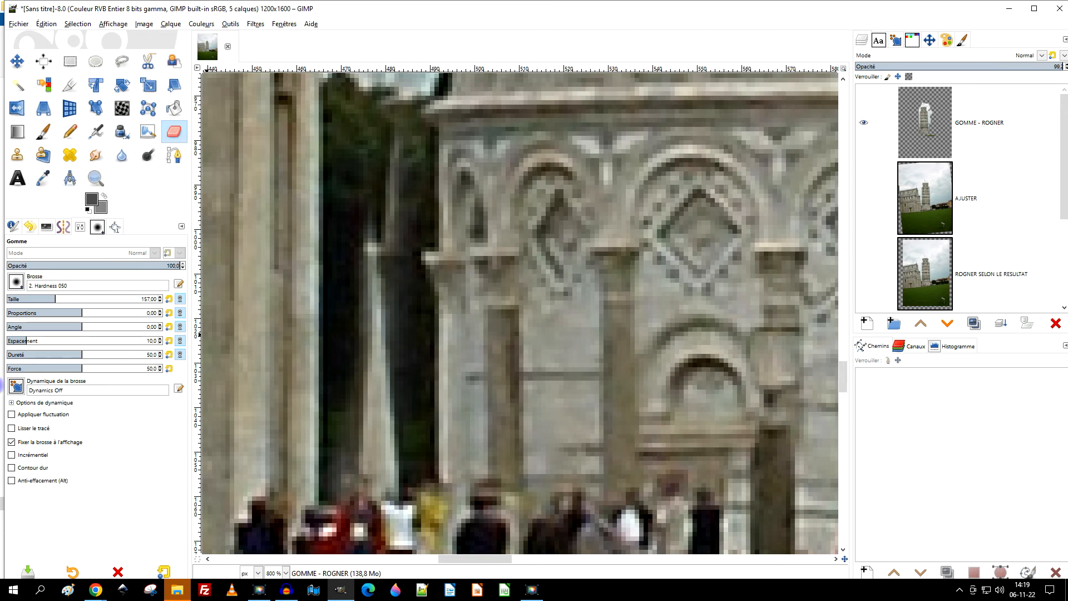
Restore the dark foliage beside the tower's left edge with anti-erase, and erase again along the strip nearer the cathedral
left_click(45, 479)
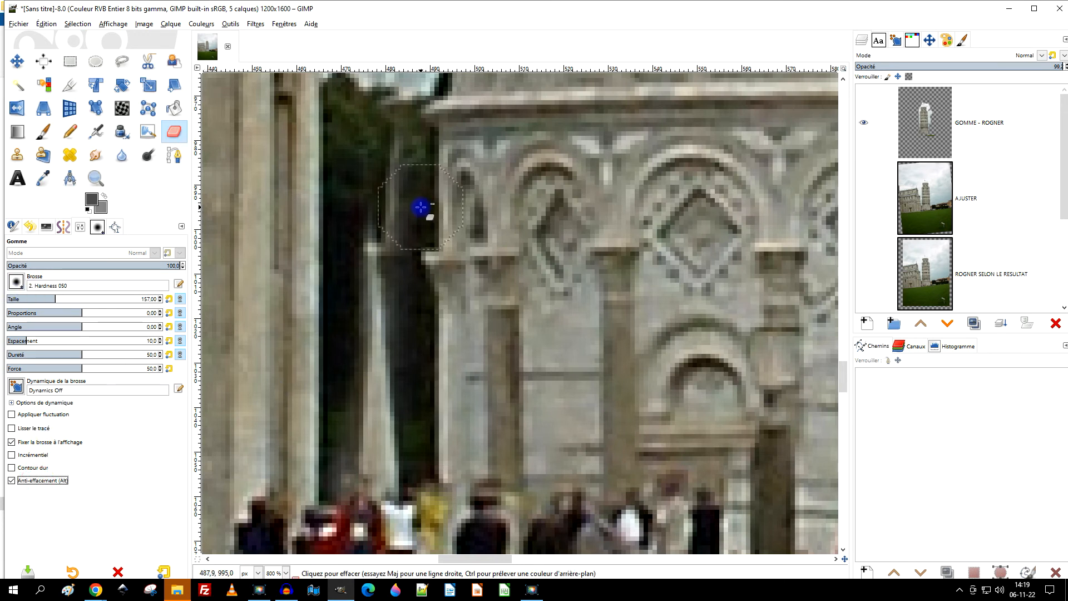
mouse_move(412, 157)
left_mouse_down()
mouse_move(410, 191)
mouse_move(378, 254)
left_mouse_up()
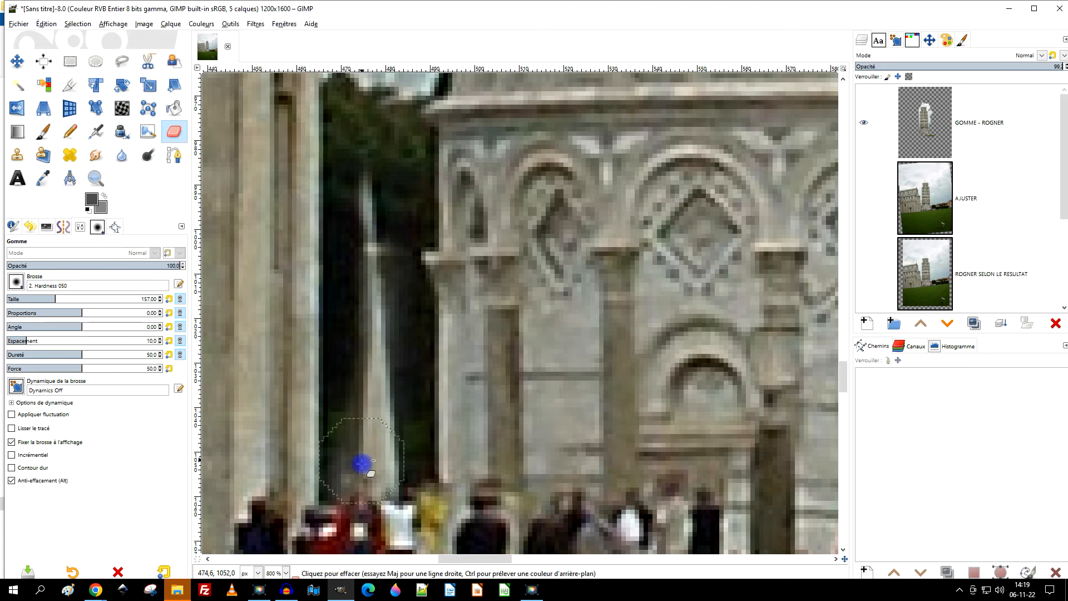
left_click(13, 482)
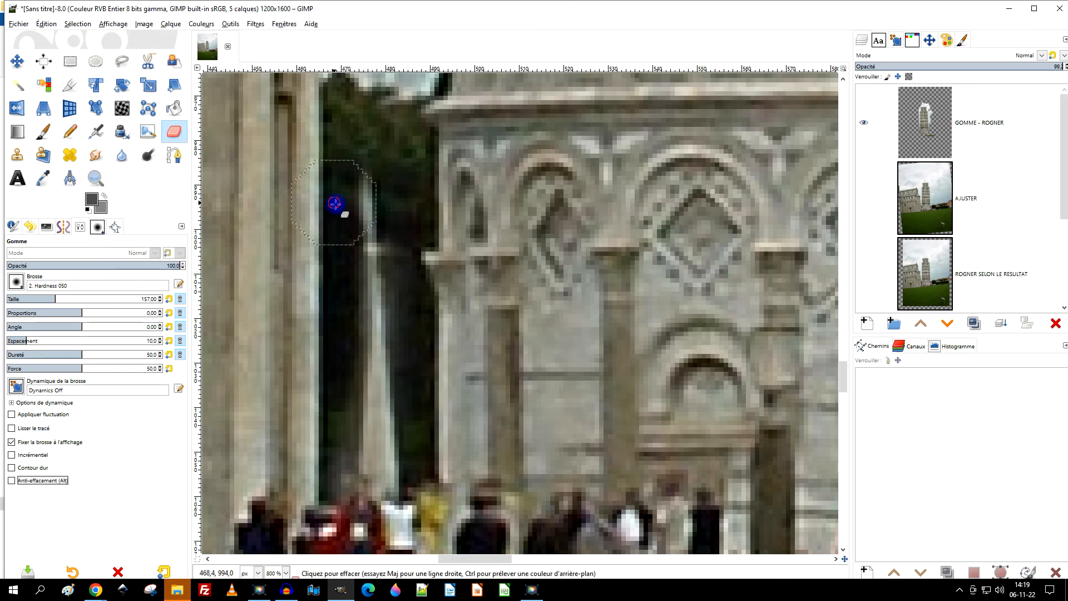
left_click_drag(351, 186, 356, 243)
Inspect the tower's base and the leftover column in the trees, comparing with GOMME - ROGNER hidden and shown
scroll(493, 280, "down", 4)
scroll(494, 279, "up", 2)
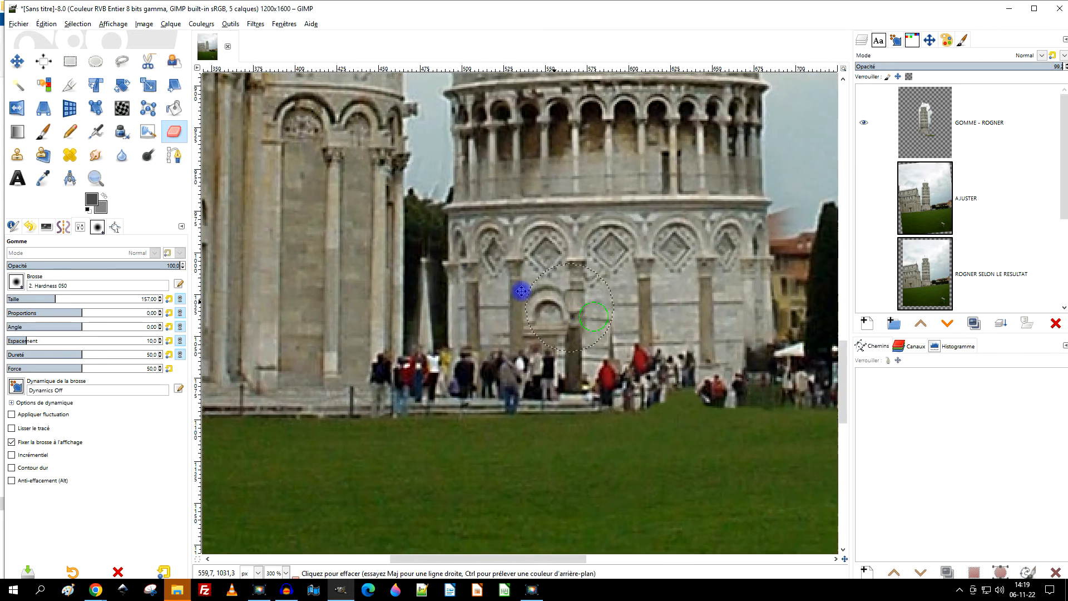
scroll(513, 207, "down", 3)
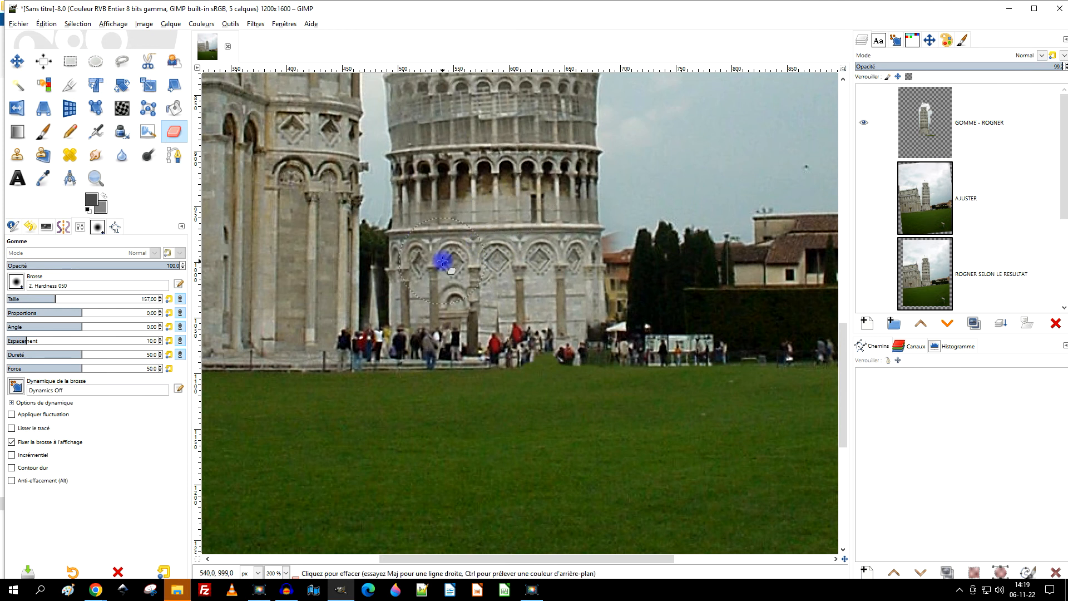
scroll(420, 269, "up", 2)
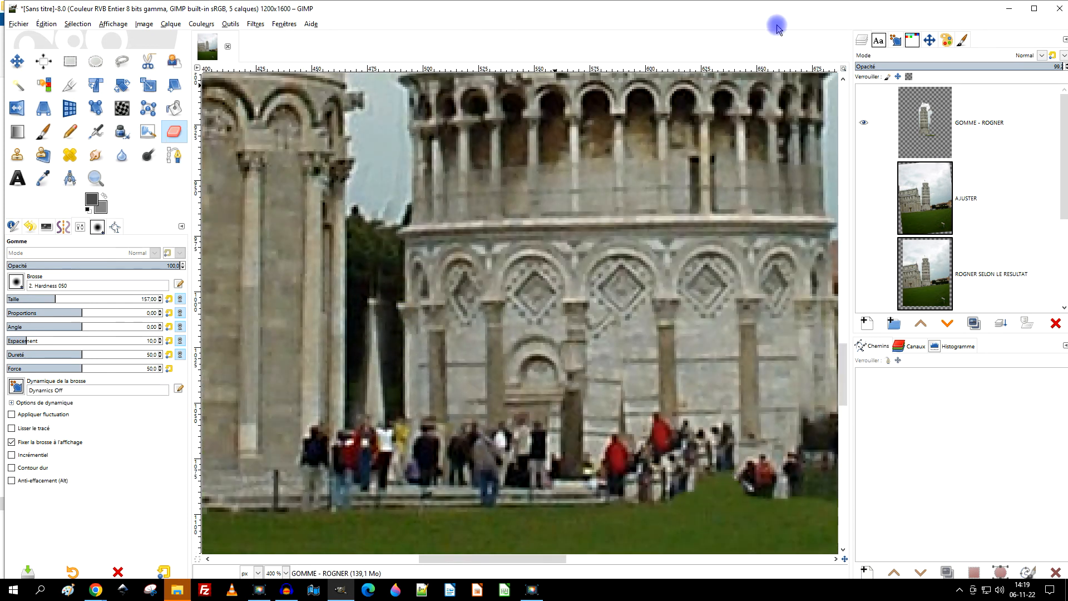
left_click(922, 140)
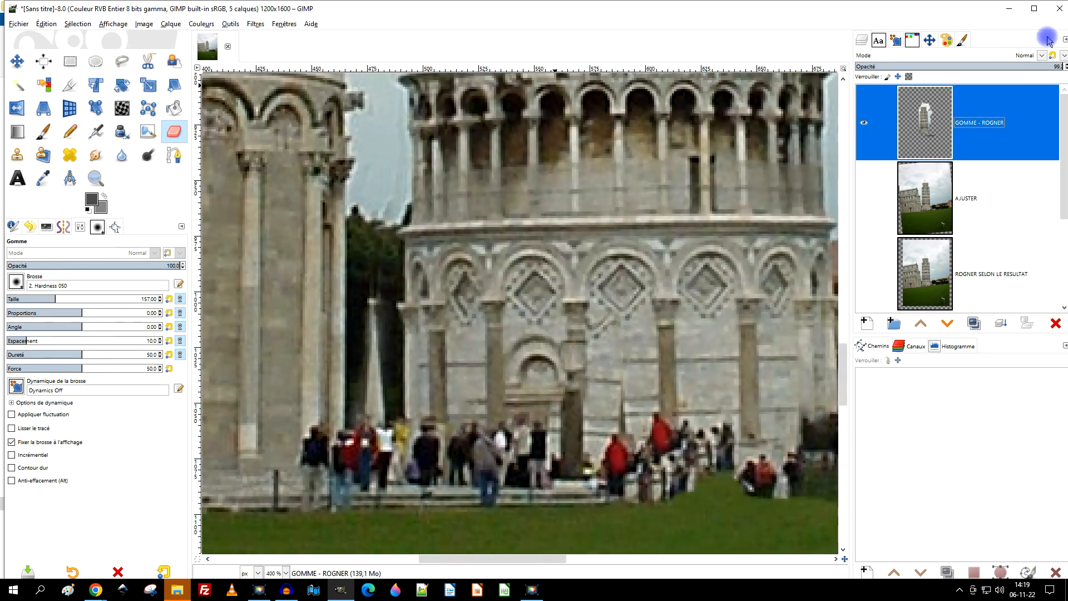
left_click(865, 122)
left_click(868, 123)
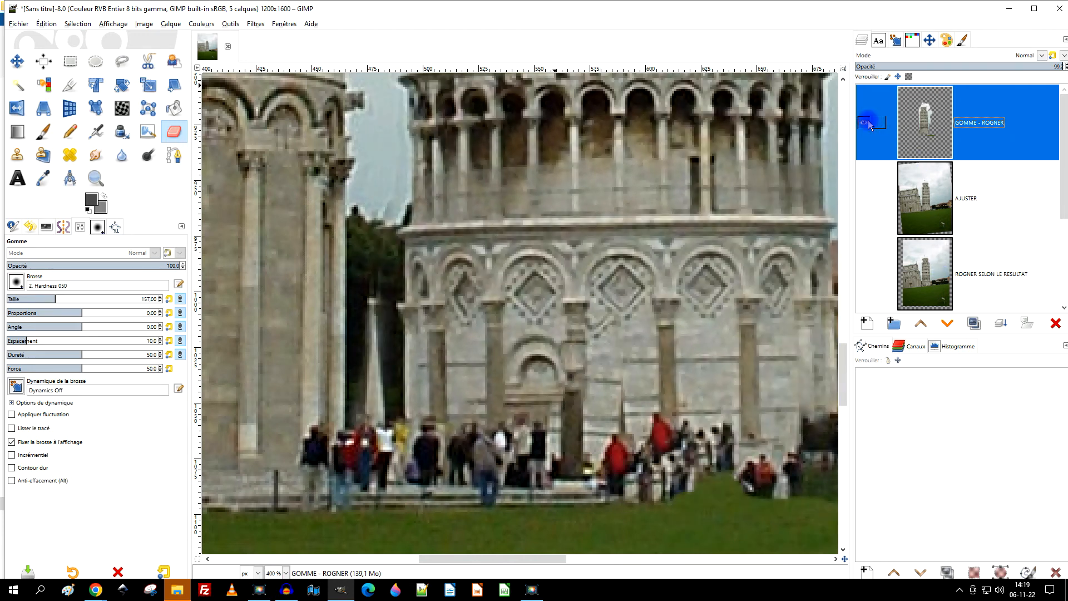
scroll(375, 393, "down", 1)
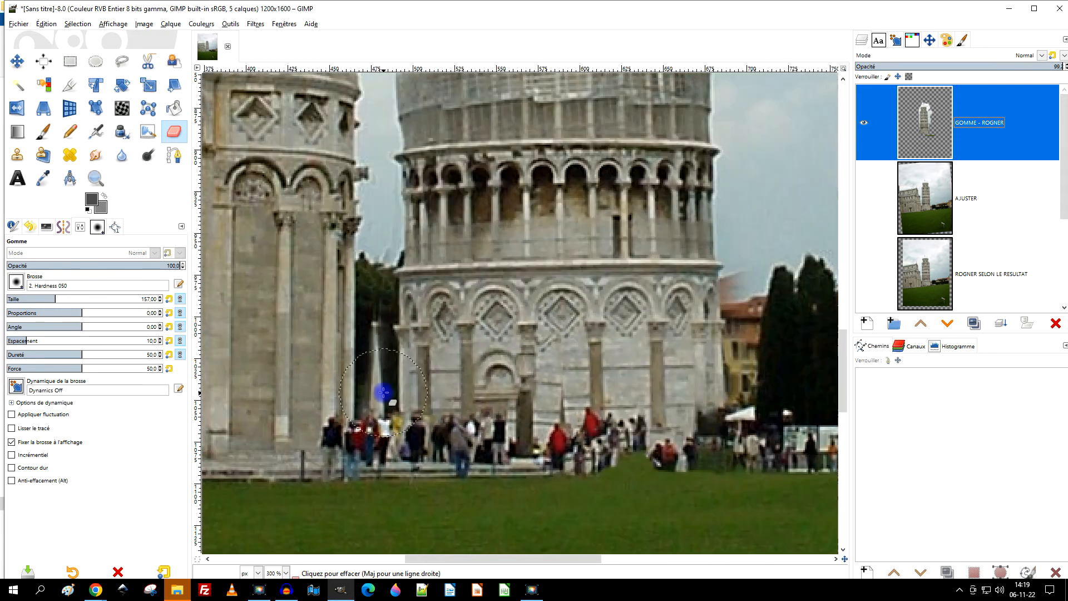
scroll(381, 382, "up", 2)
left_click_drag(506, 372, 456, 401)
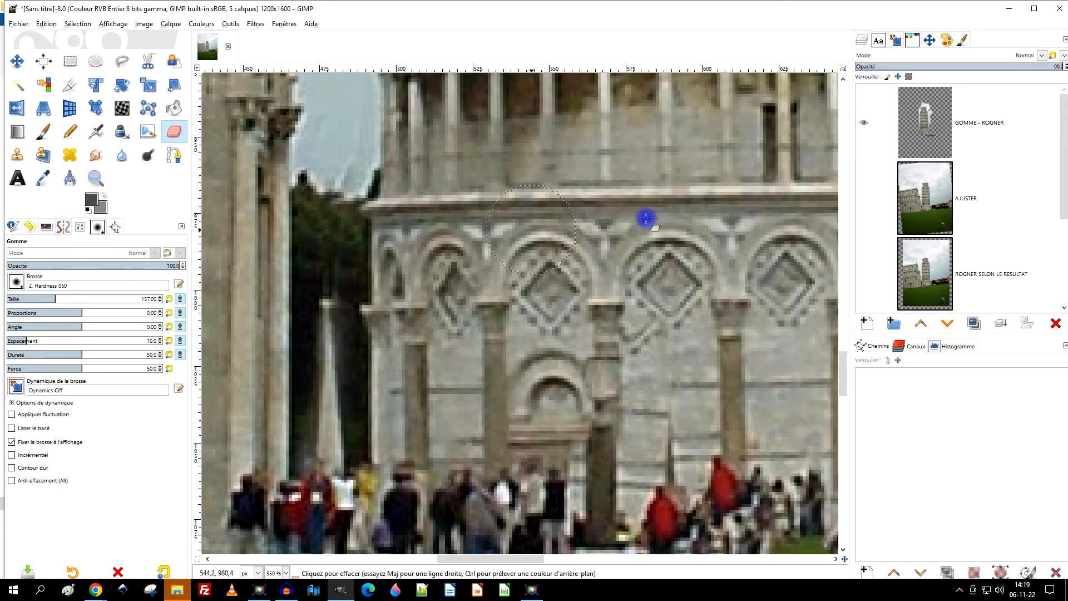
Hide GOMME - ROGNER and make TOUR DE PISE #0 the active layer, with the Free Select tool ready
left_click(988, 131)
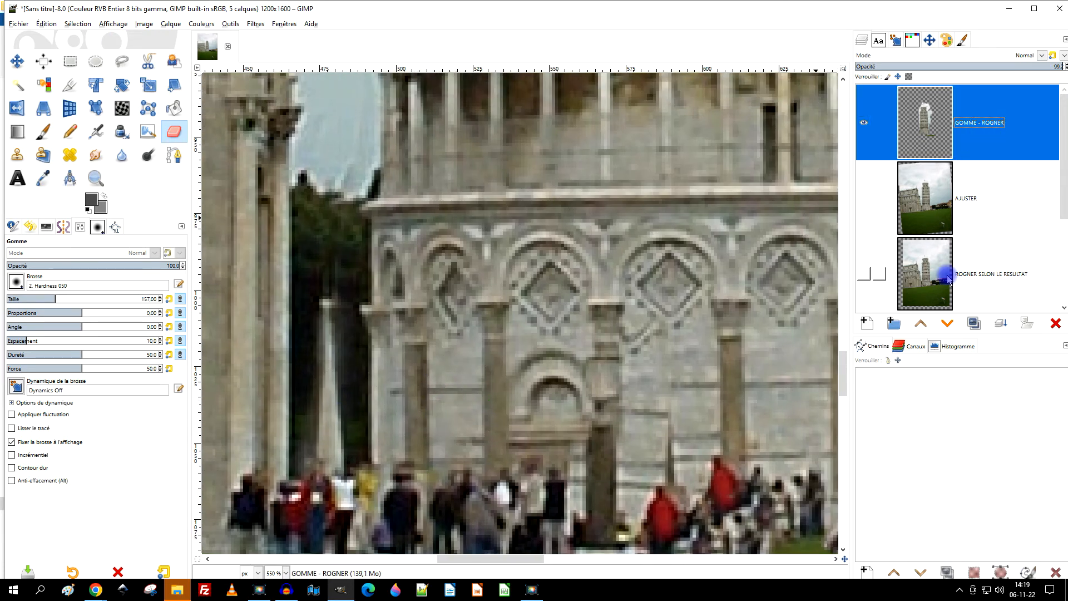
left_click(864, 123)
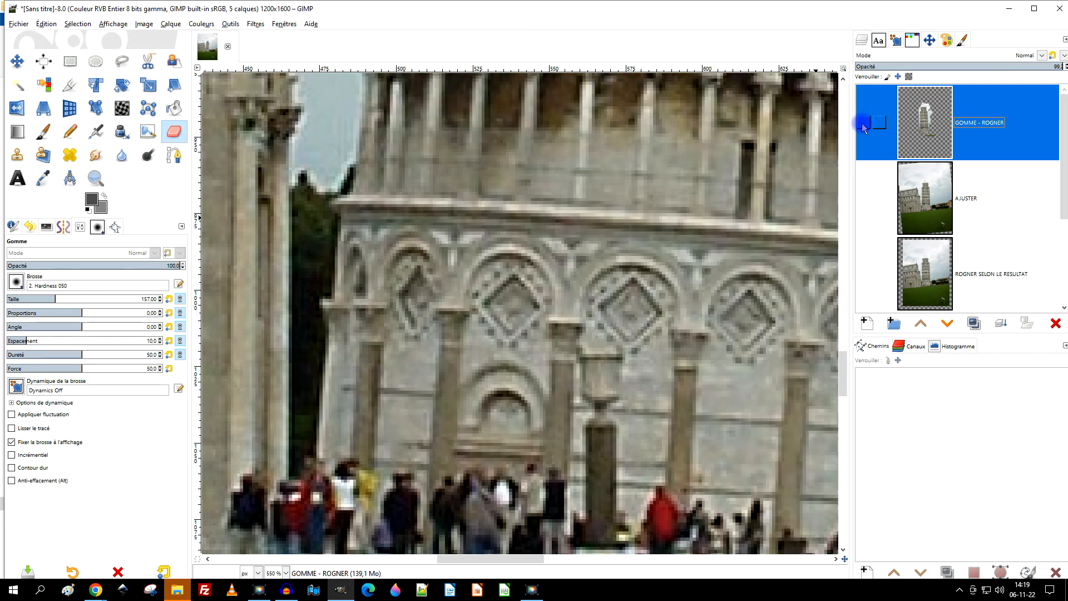
left_click(122, 61)
scroll(957, 223, "down", 3)
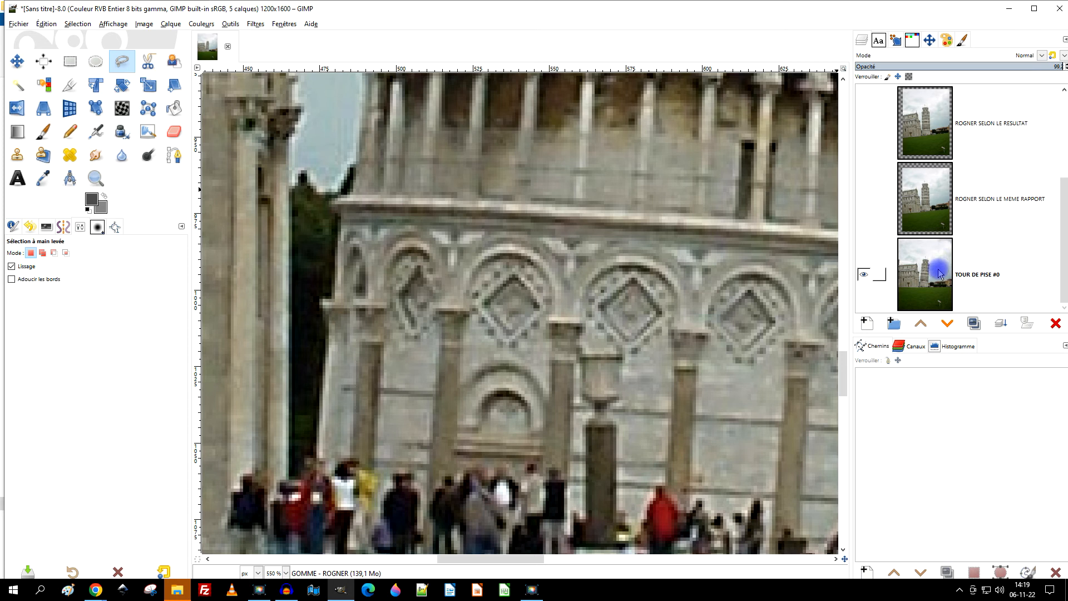
left_click(940, 272)
Outline the strip of dark trees between the cathedral and tower with Free Select, and paste a copy as a floating selection
left_click(295, 195)
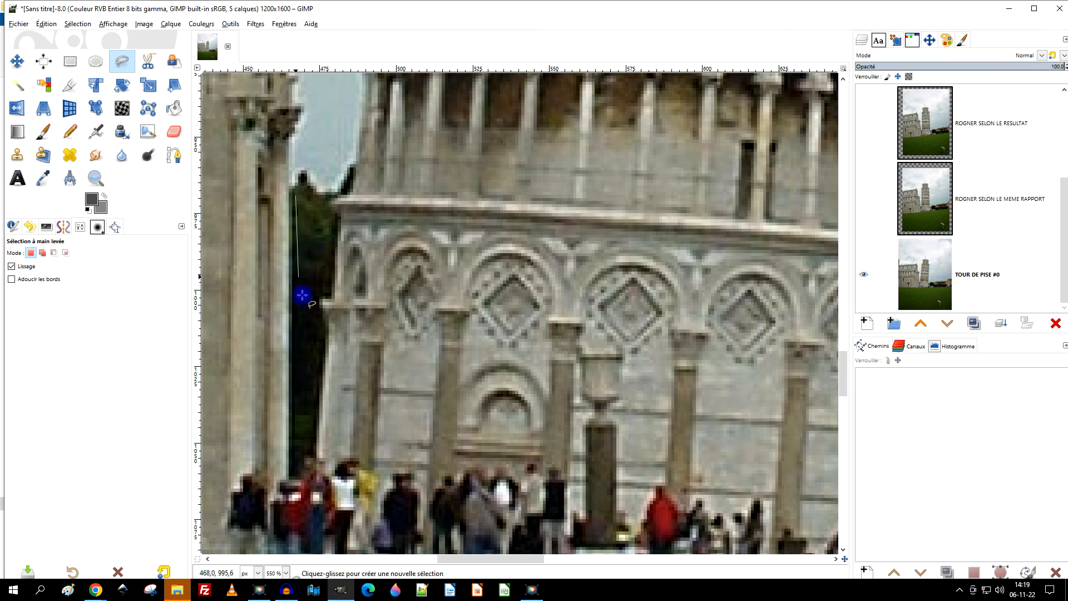
left_click(307, 439)
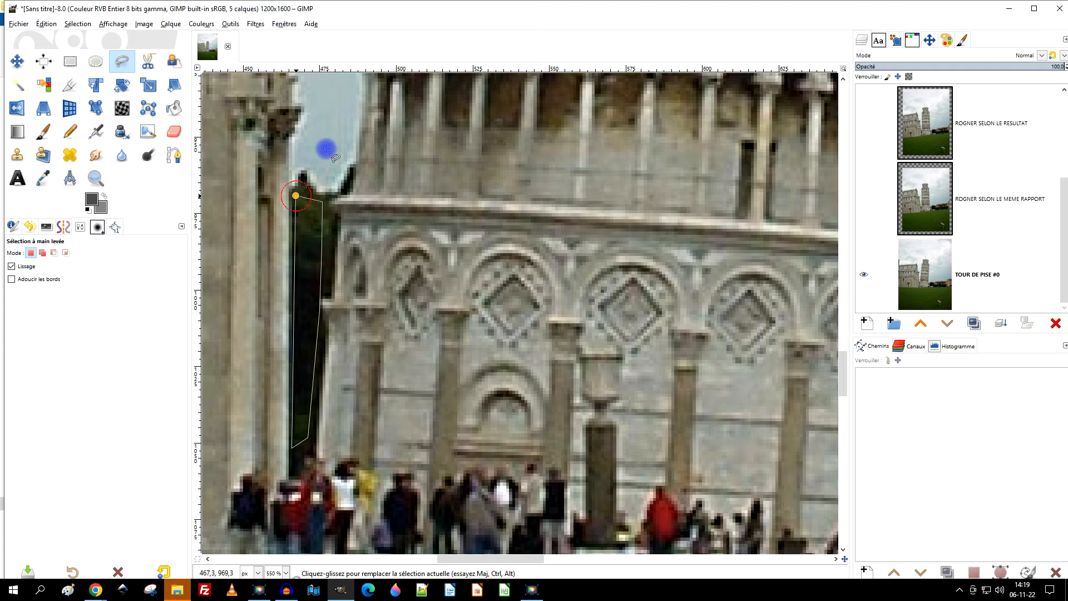
key("Return")
left_click(986, 276)
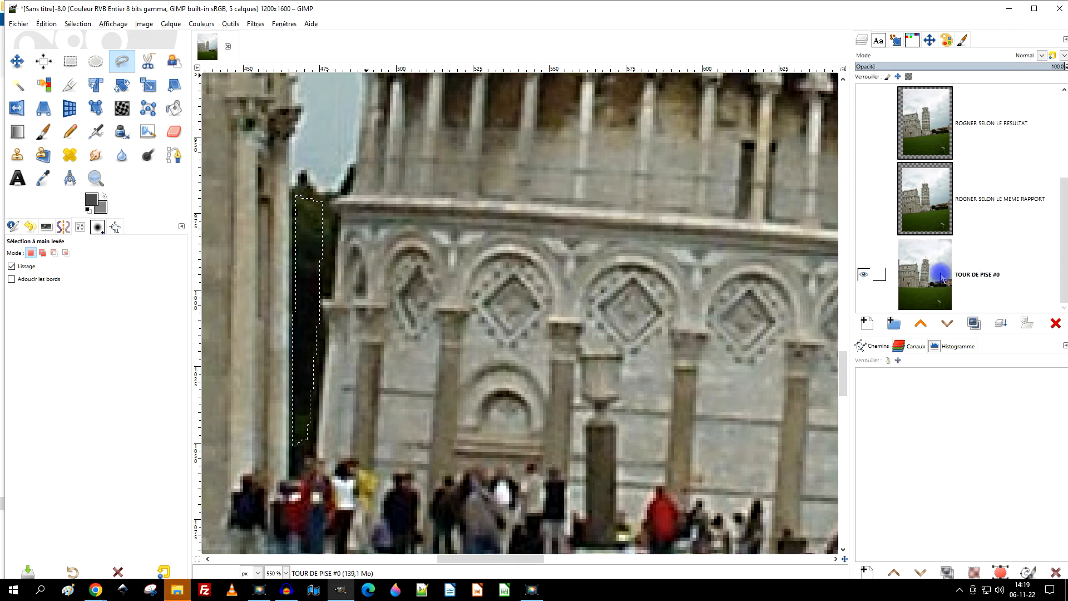
key("ctrl+v")
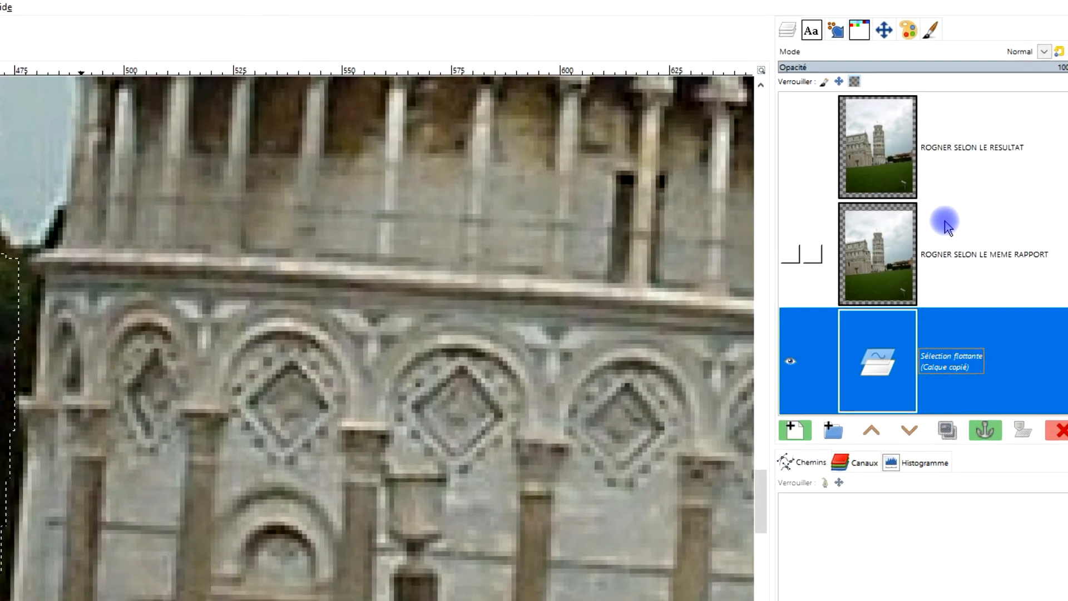
Turn the floating selection into a new layer and raise it to the top of the stack, above GOMME - ROGNER
left_click(819, 394)
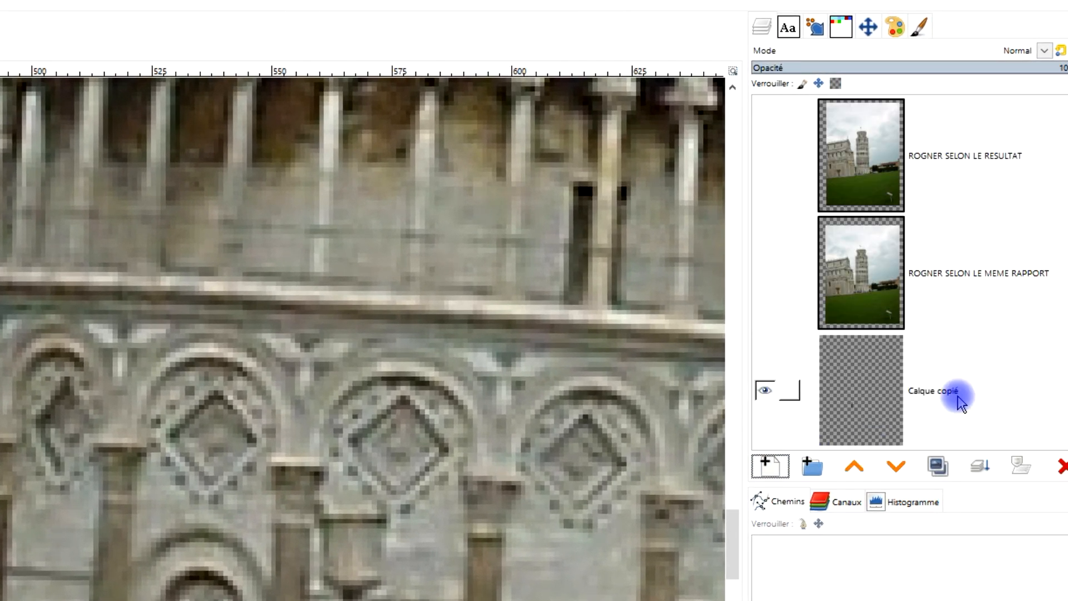
left_click(961, 402)
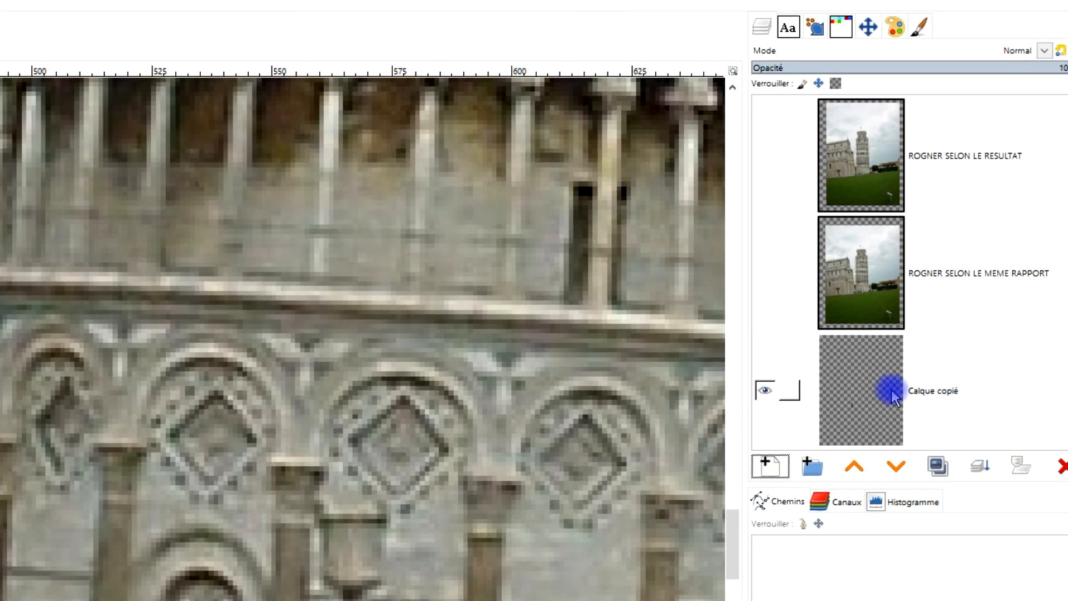
left_click(855, 466)
left_click(861, 469)
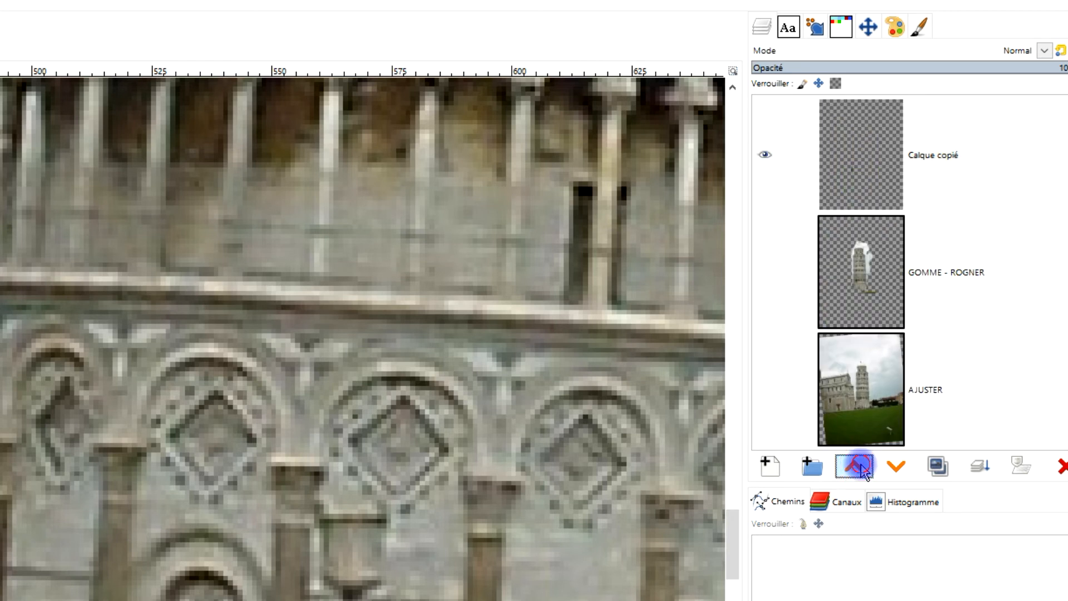
Rename the copied tree layer as ARBUSTE
double_click(913, 158)
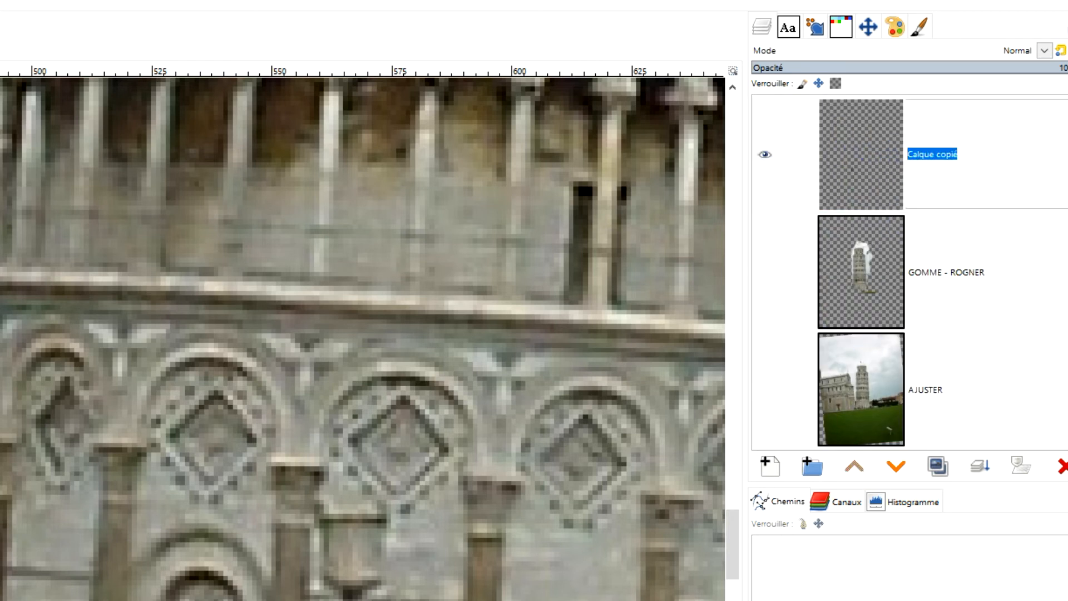
type("A")
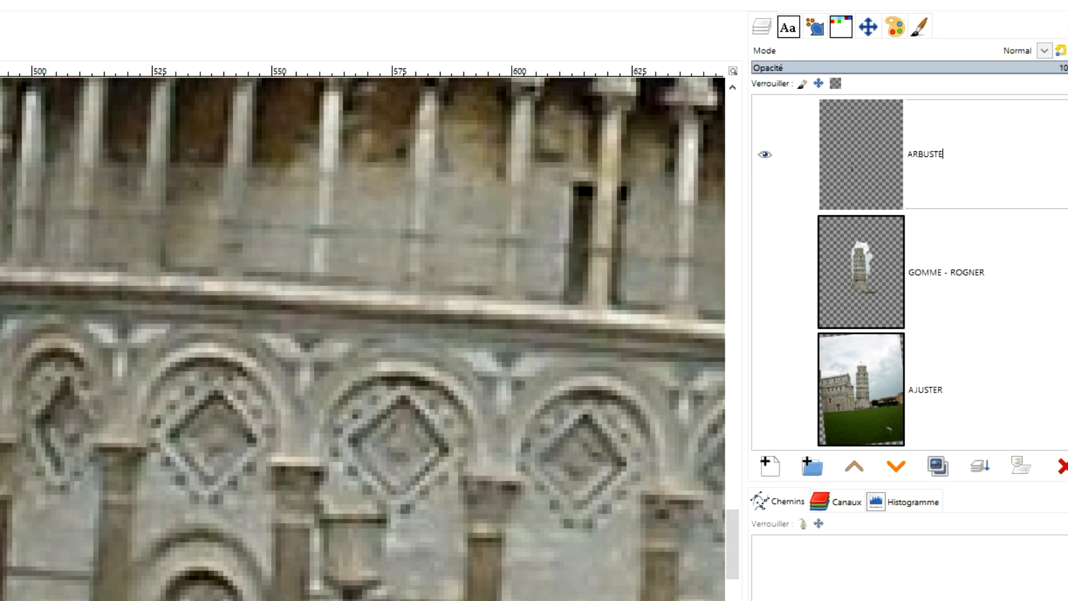
type("RBUSTE")
key("Return")
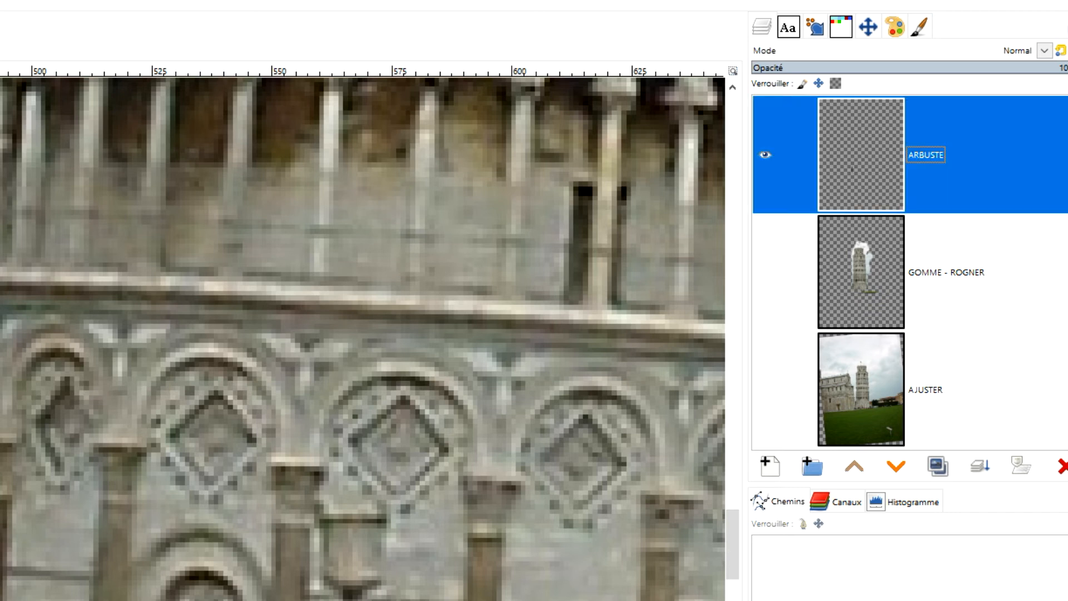
right_click(852, 161)
left_click(1009, 406)
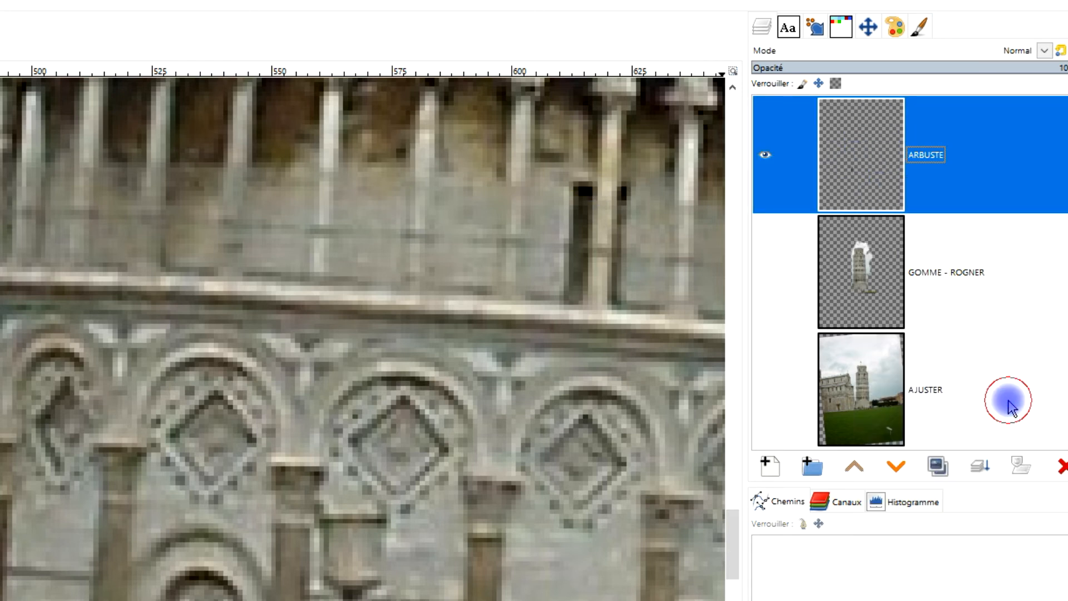
Show GOMME - ROGNER and move ARBUSTE down over the leftover white column between the cathedral and tower
key("minus")
key("minus")
key("minus")
key("minus")
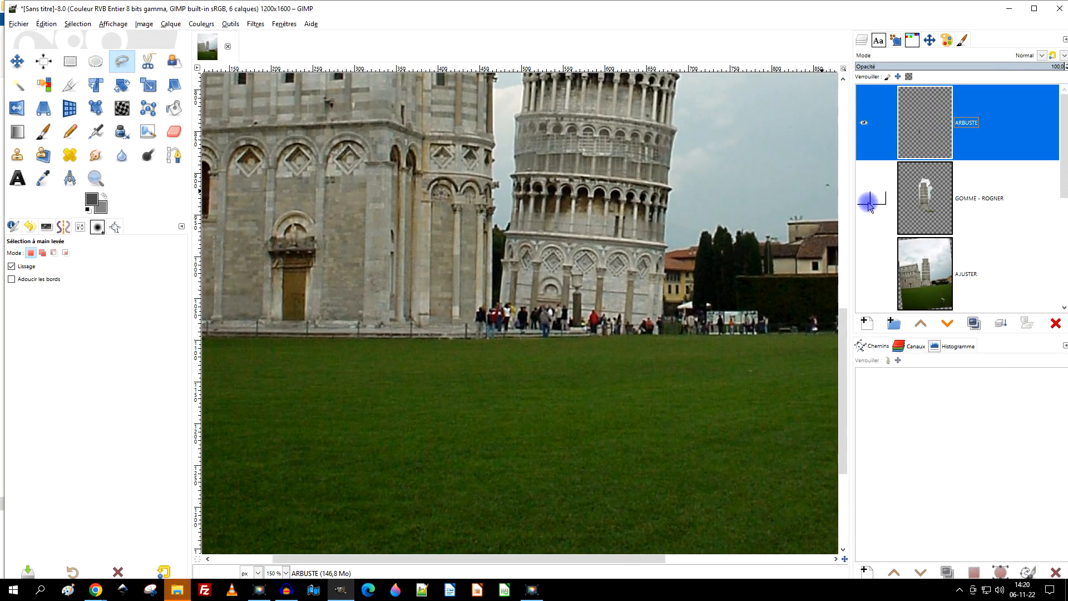
left_click(867, 202)
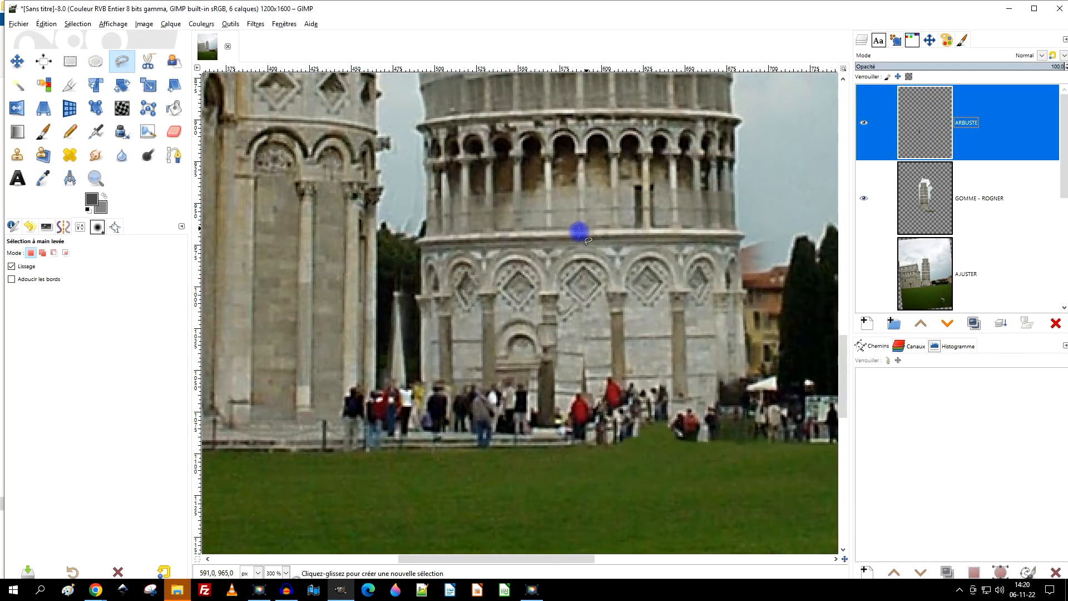
key("plus")
key("plus")
key("plus")
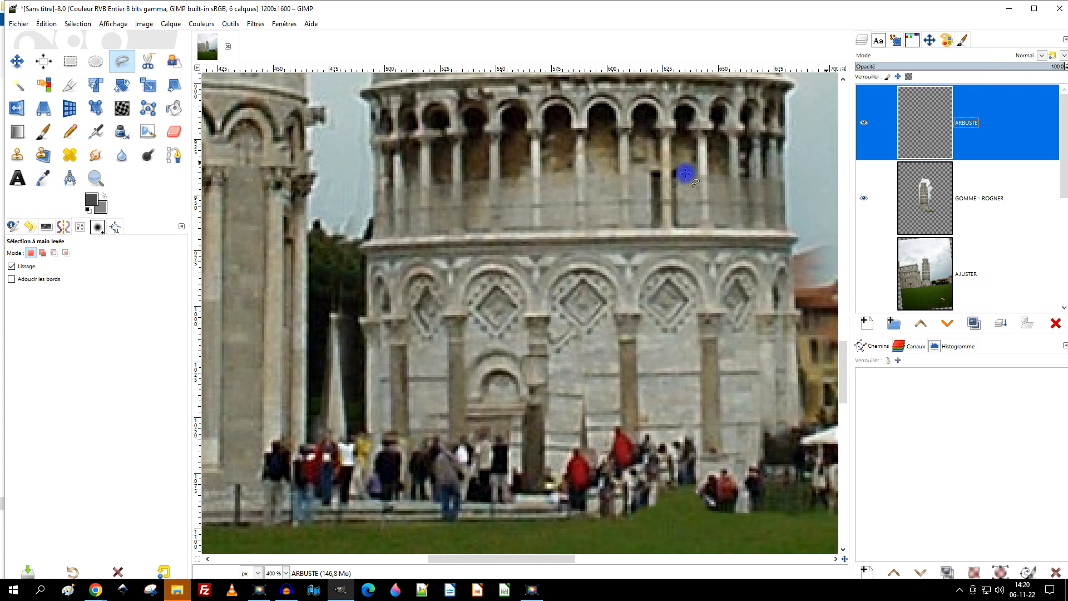
left_click(17, 61)
left_click_drag(335, 338, 360, 373)
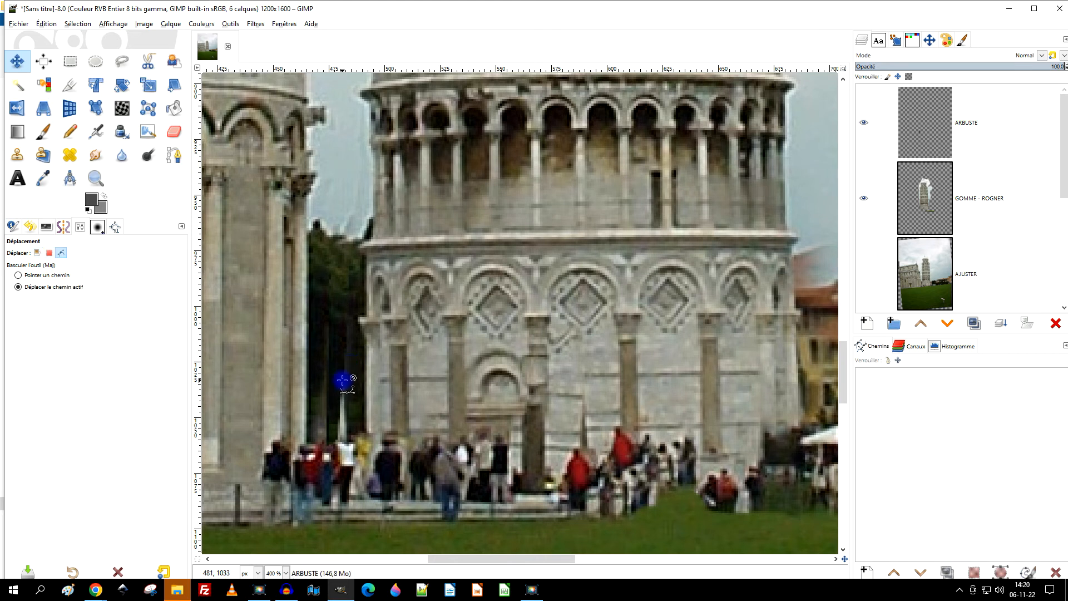
scroll(342, 380, "down", 1)
scroll(333, 387, "up", 2)
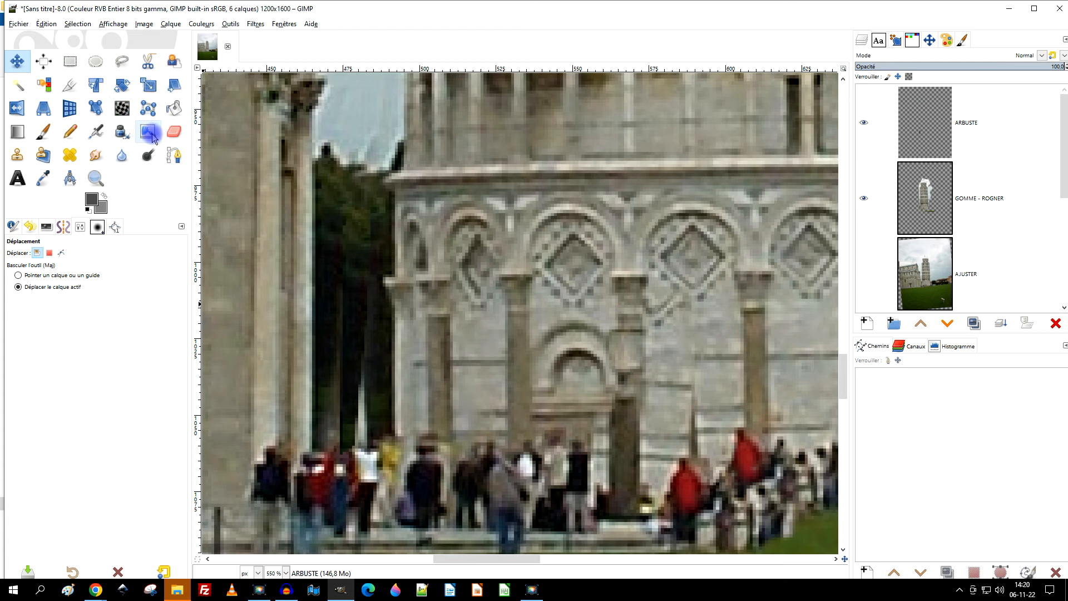
Duplicate ARBUSTE twice, shifting the first copy about 4 px right and the second about 7 px left across the gap
left_click(933, 125)
left_click(973, 329)
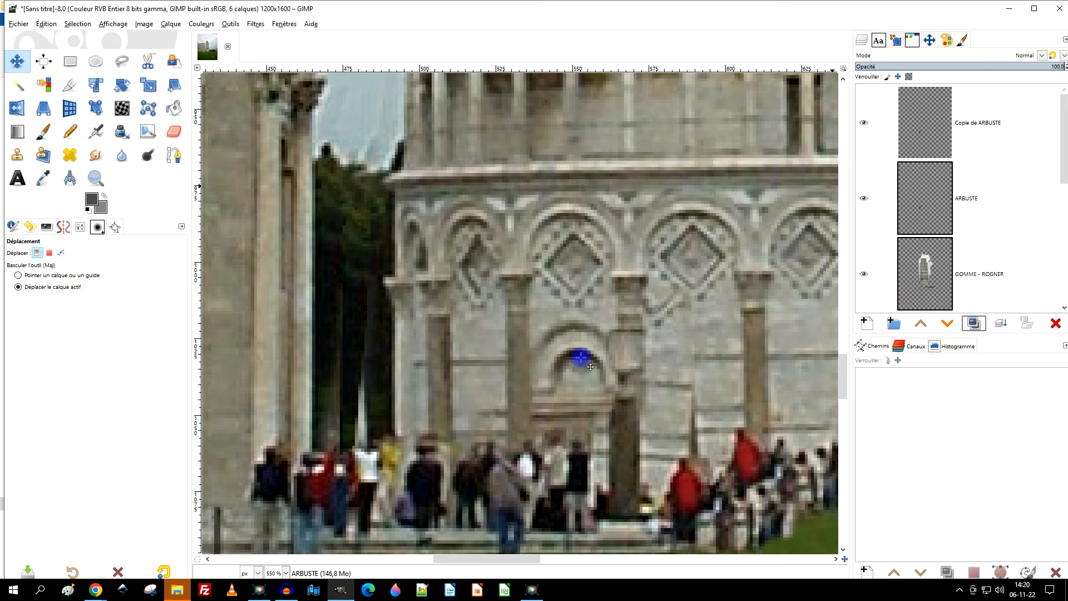
left_click_drag(358, 327, 367, 328)
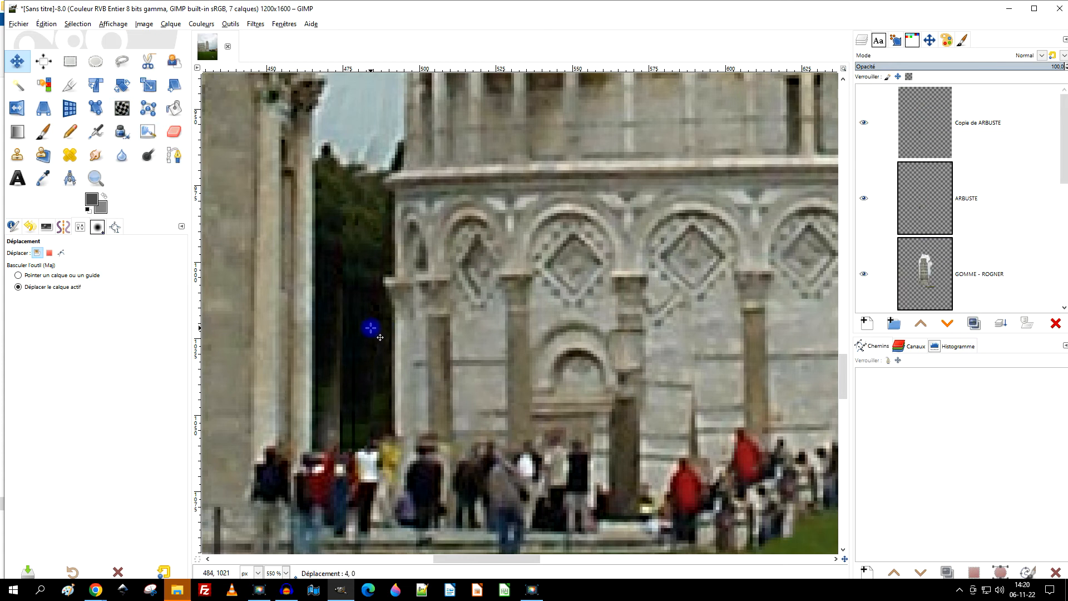
left_click(971, 327)
left_click(933, 132)
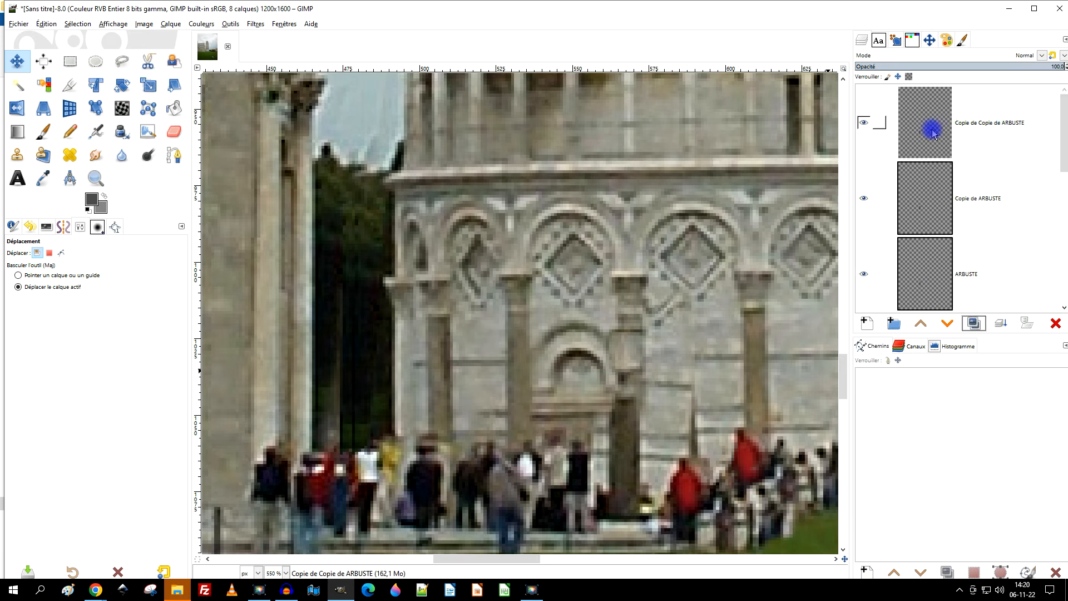
left_click_drag(368, 399, 349, 398)
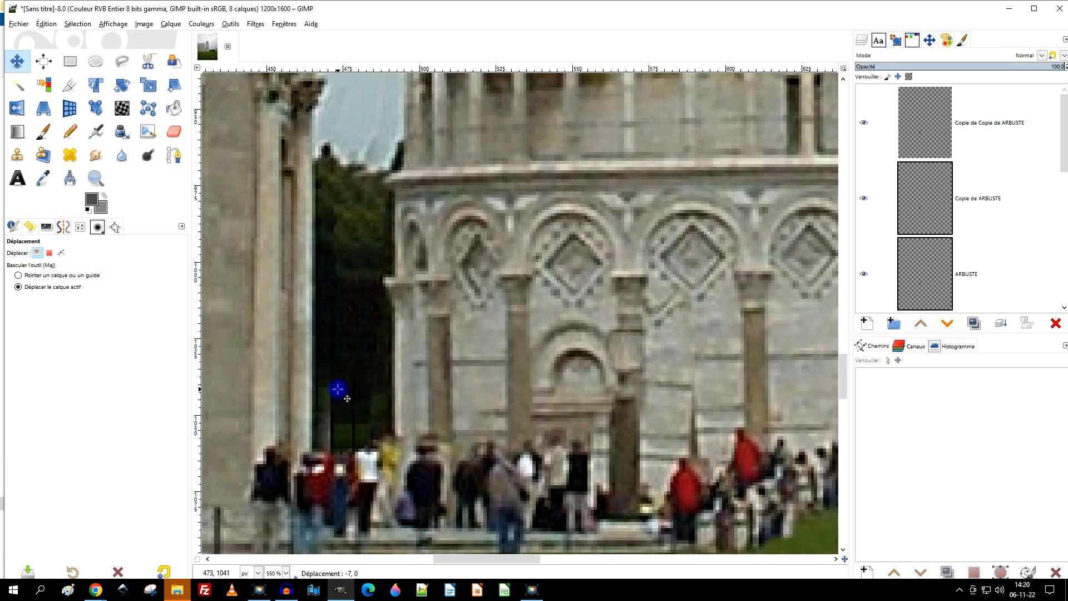
Merge both tree copies down into the ARBUSTE layer
left_click(1005, 324)
left_click(1005, 325)
left_click(915, 192)
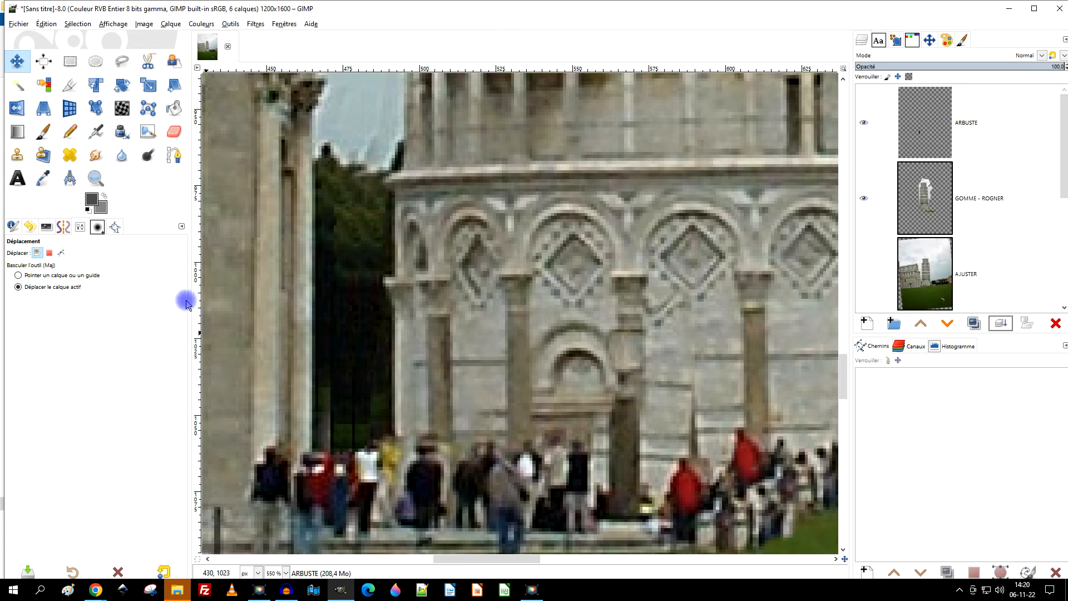
Blend the pasted trees on ARBUSTE with the Heal tool, sampling the green foliage higher up between the cathedral and tower
left_click(96, 159)
scroll(369, 429, "up", 4)
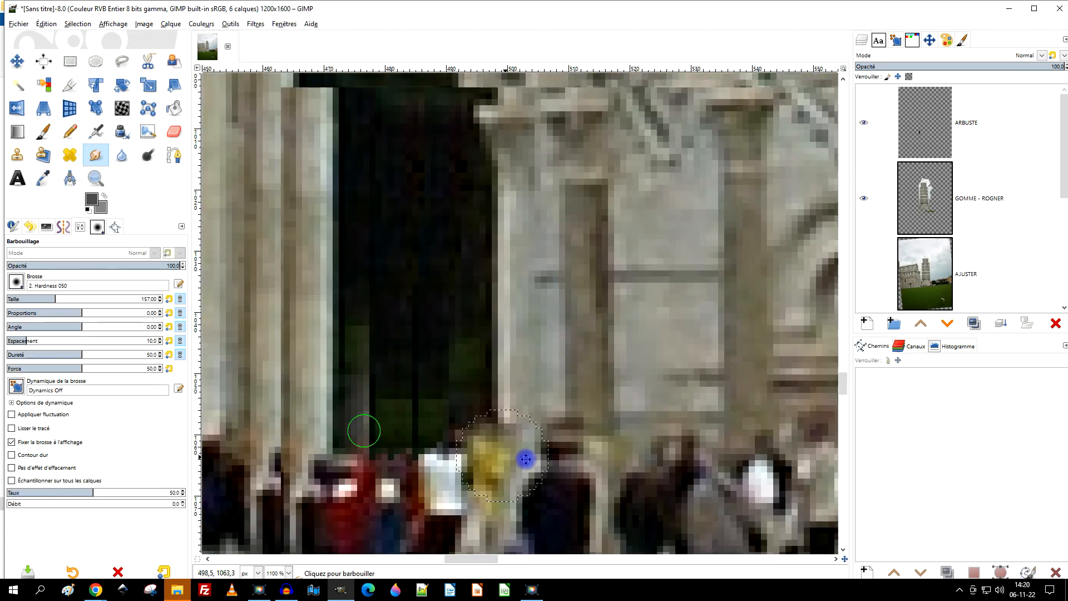
left_click(67, 157)
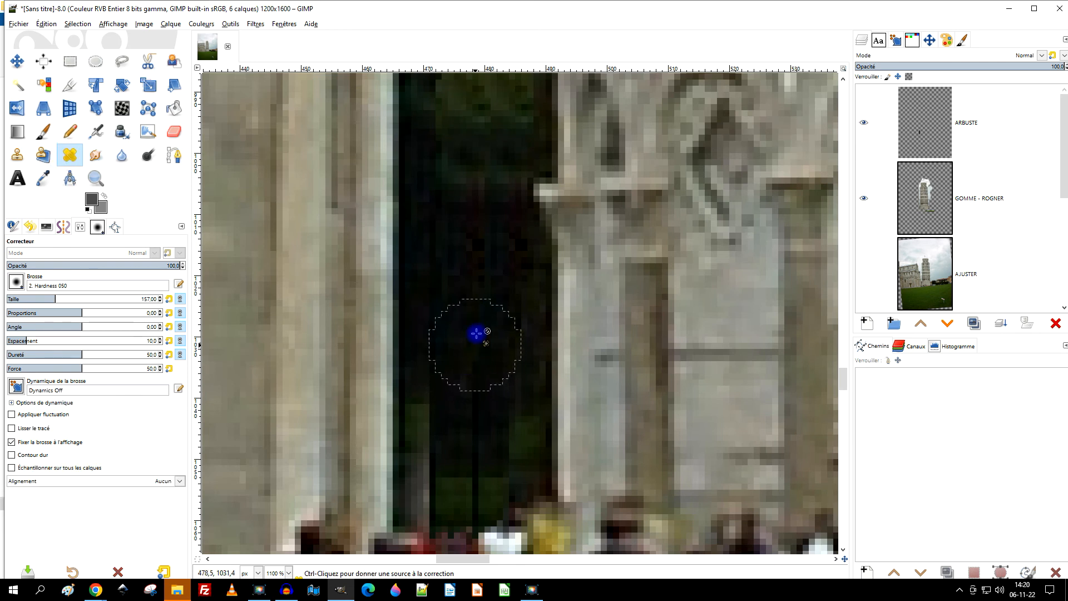
scroll(600, 446, "up", 3)
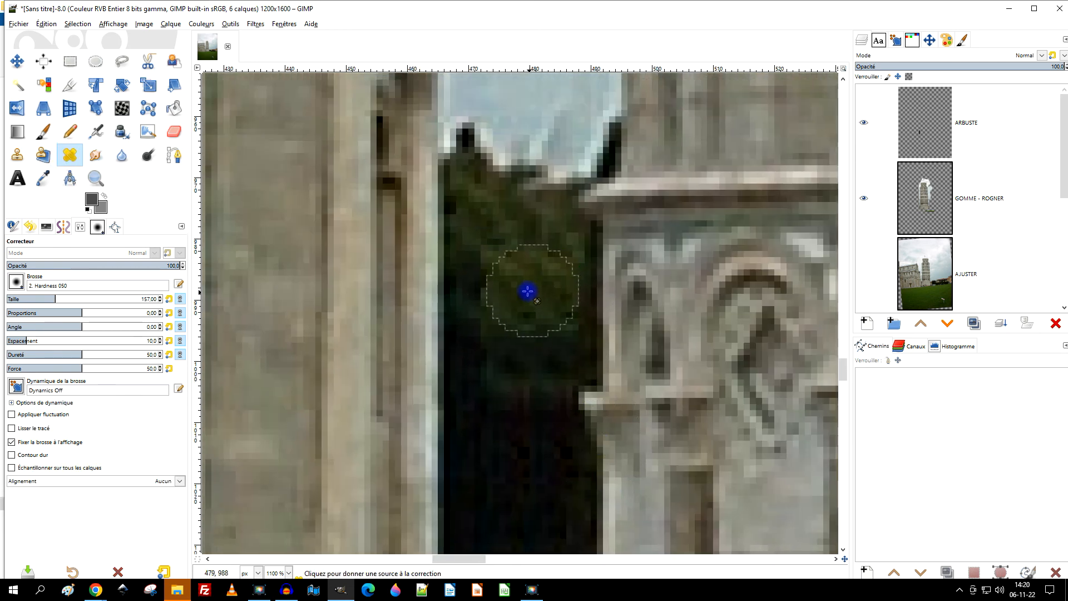
left_click(527, 285, "ctrl")
left_click(503, 394)
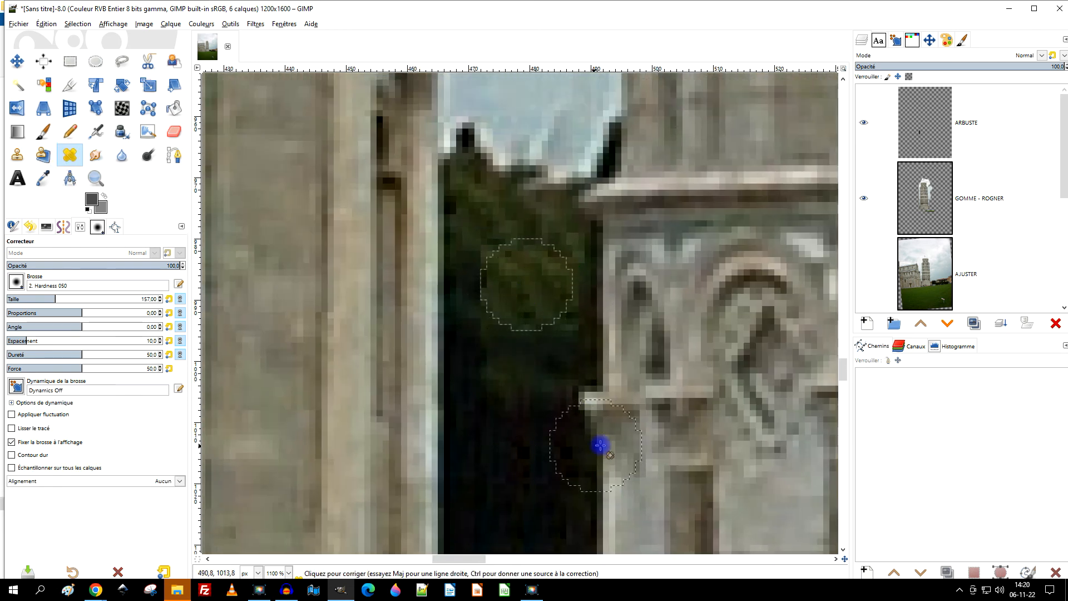
scroll(601, 446, "down", 3)
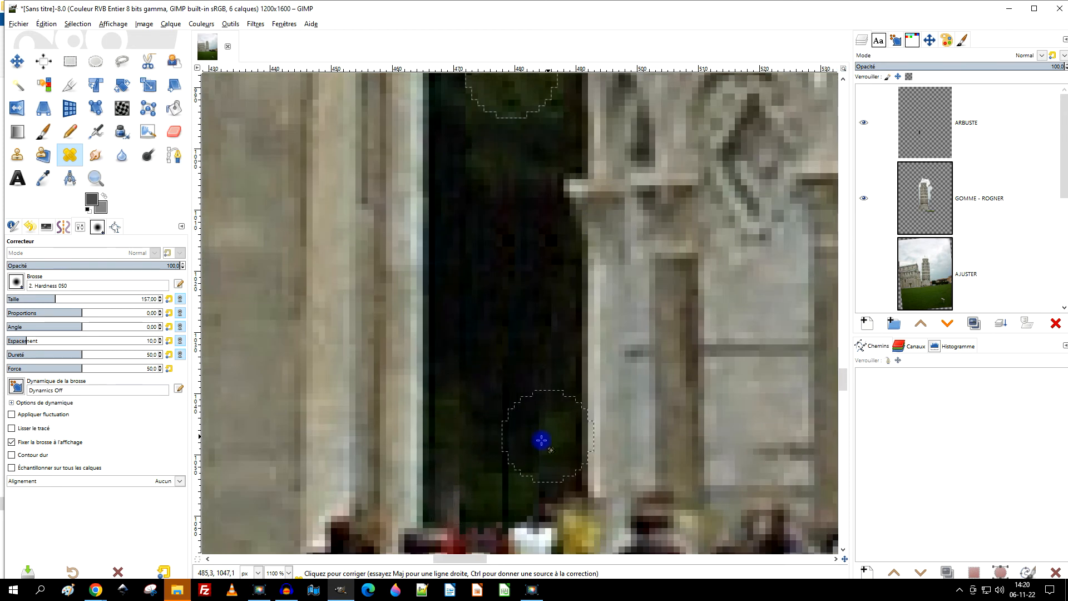
left_click(501, 459)
scroll(508, 490, "down", 3)
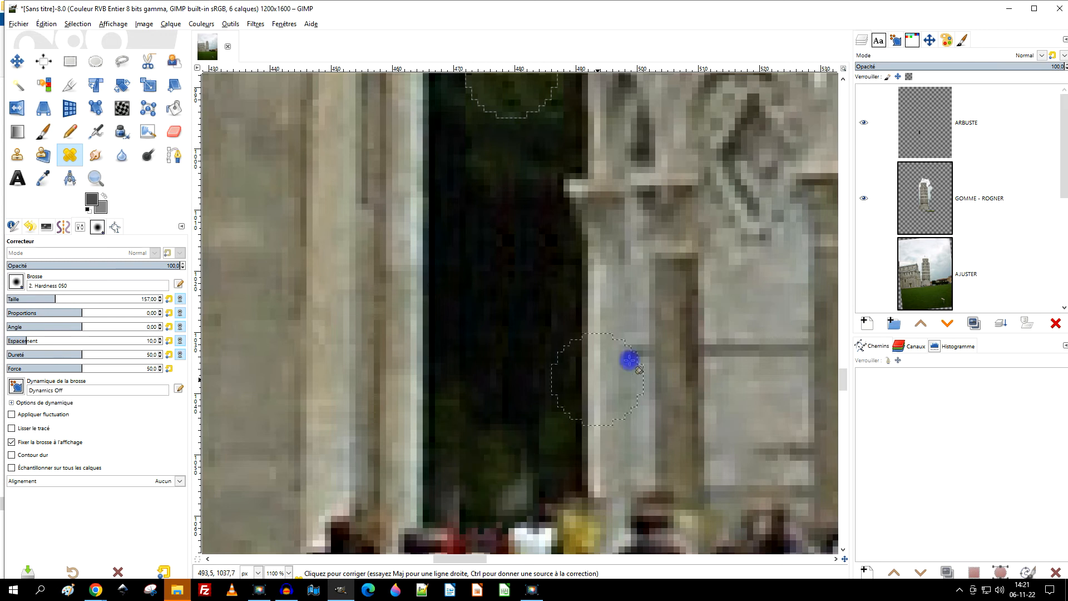
Clone dark foliage from the middle of the tree strip over the patches just above the people and further up on ARBUSTE
left_click(925, 134)
scroll(640, 334, "down", 3)
scroll(518, 360, "up", 4)
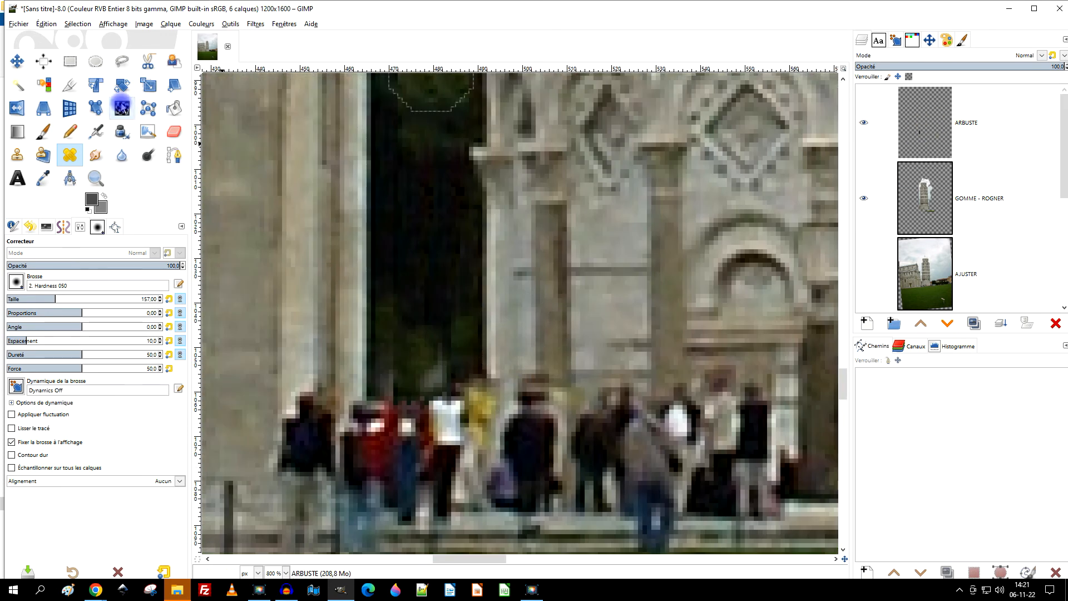
left_click(174, 132)
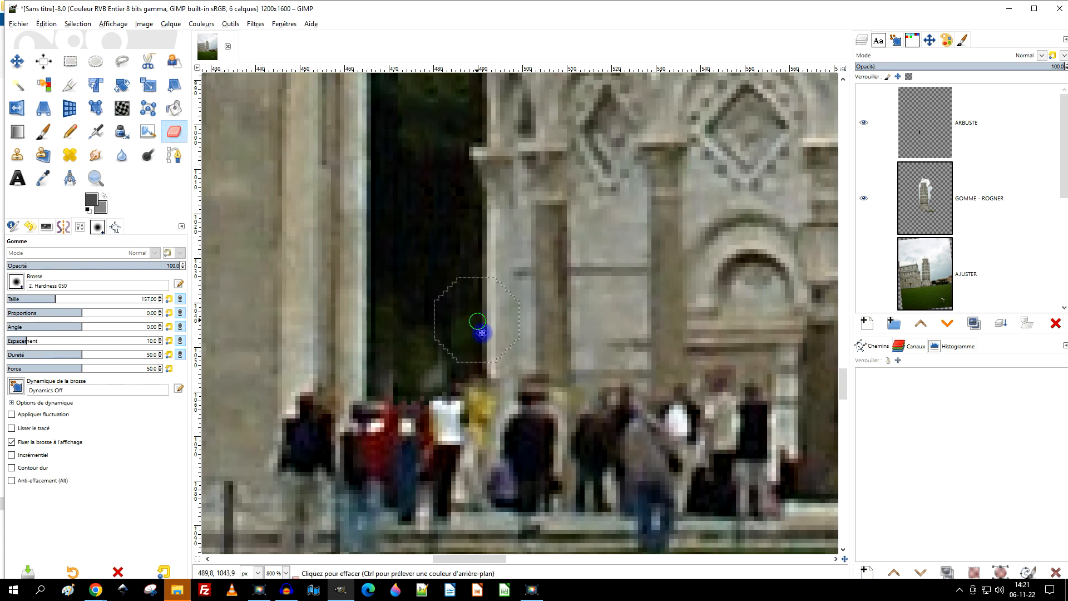
scroll(482, 334, "up", 1)
left_click(17, 155)
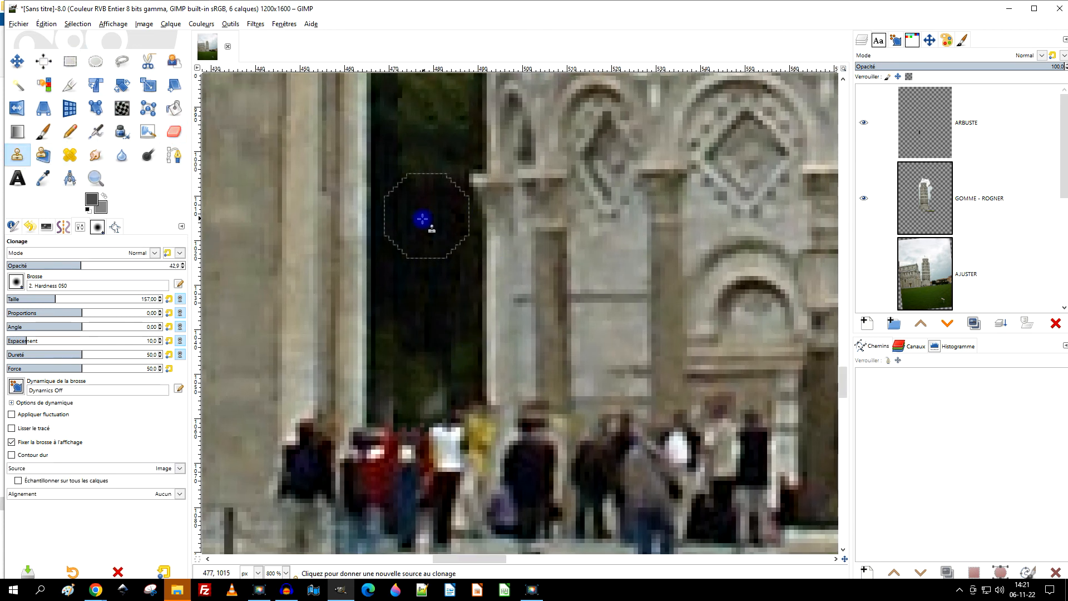
left_click(423, 221, "ctrl")
left_click(434, 402)
left_click(396, 407)
left_click(392, 406)
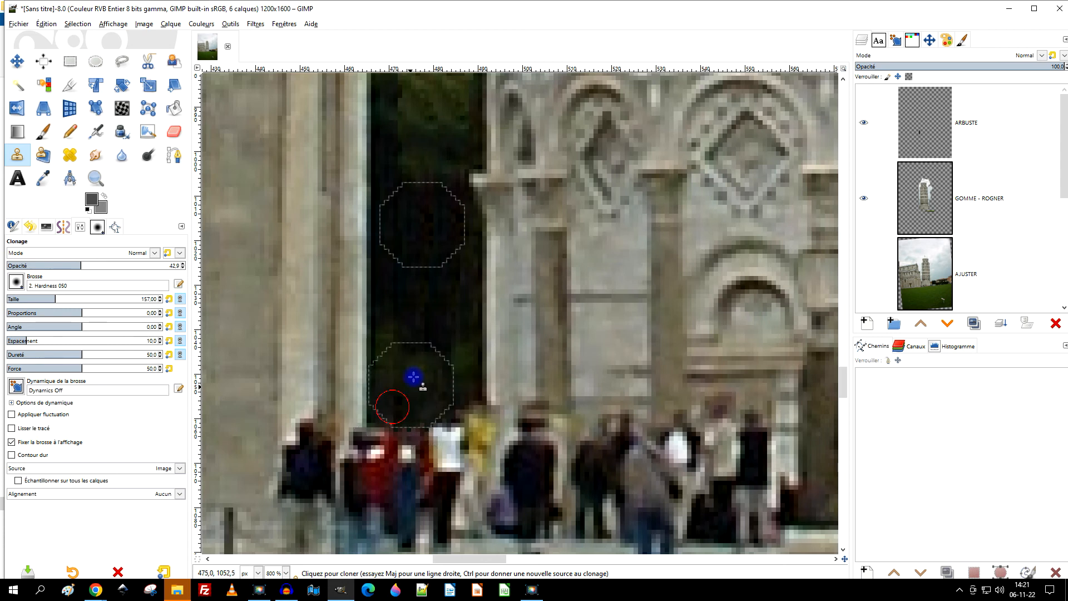
left_click(399, 329)
left_click(405, 302)
left_click(403, 286)
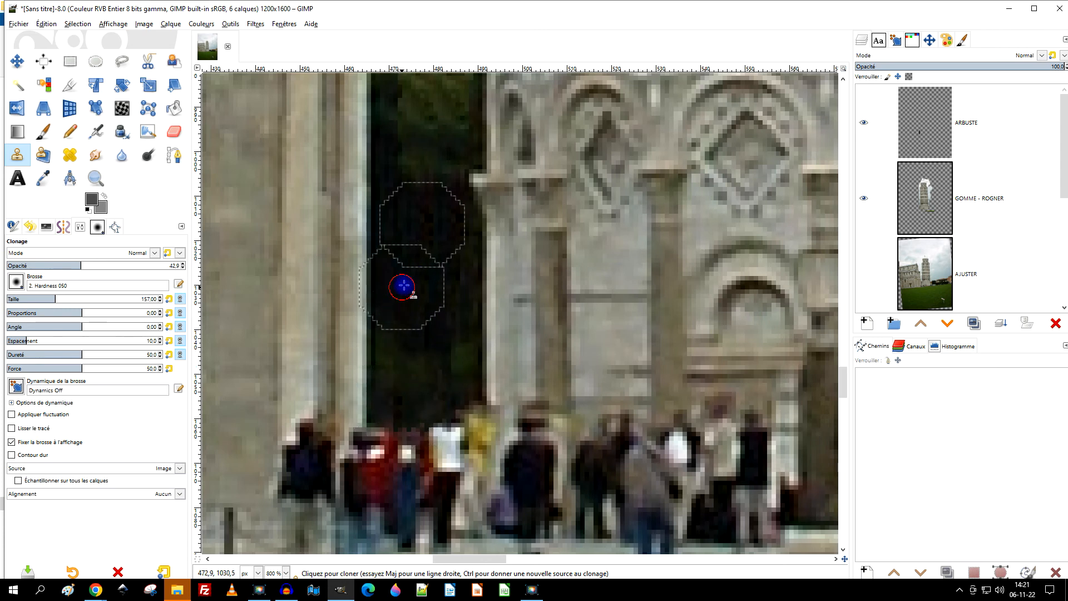
Erase the faded roof remnant beside the tower's right edge, above the red-roofed house, on GOMME - ROGNER
left_click(921, 119)
key("2")
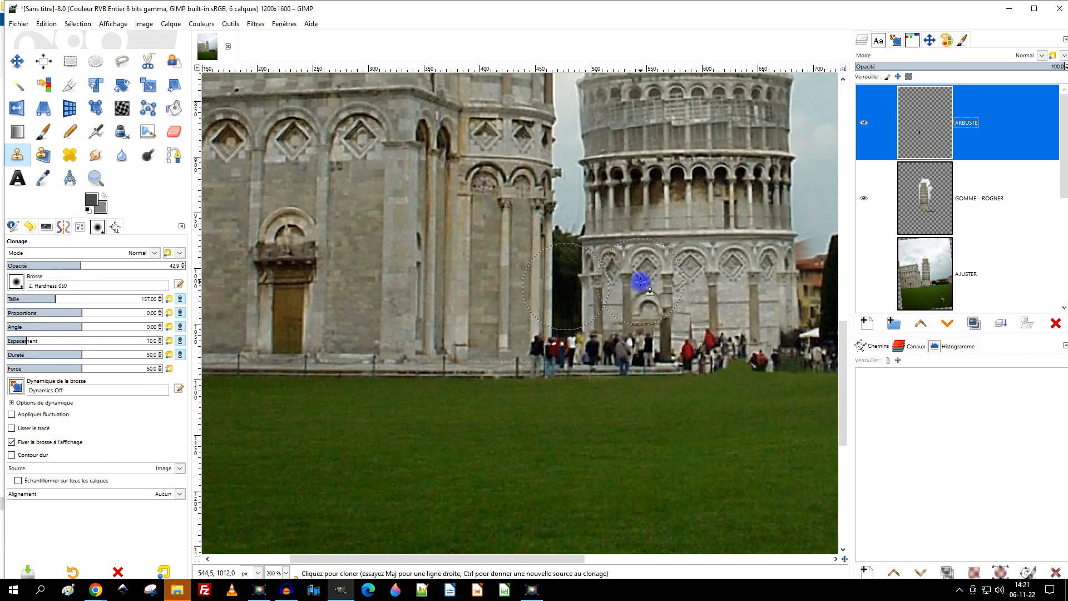
left_click_drag(640, 281, 467, 328)
left_click_drag(593, 328, 538, 372)
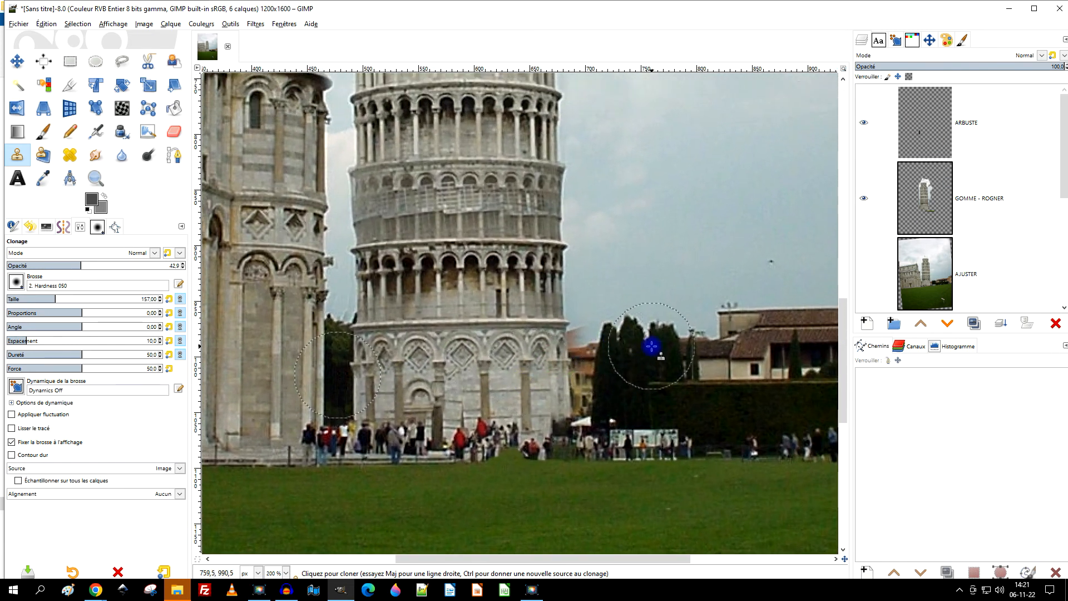
key("4")
left_click(934, 190)
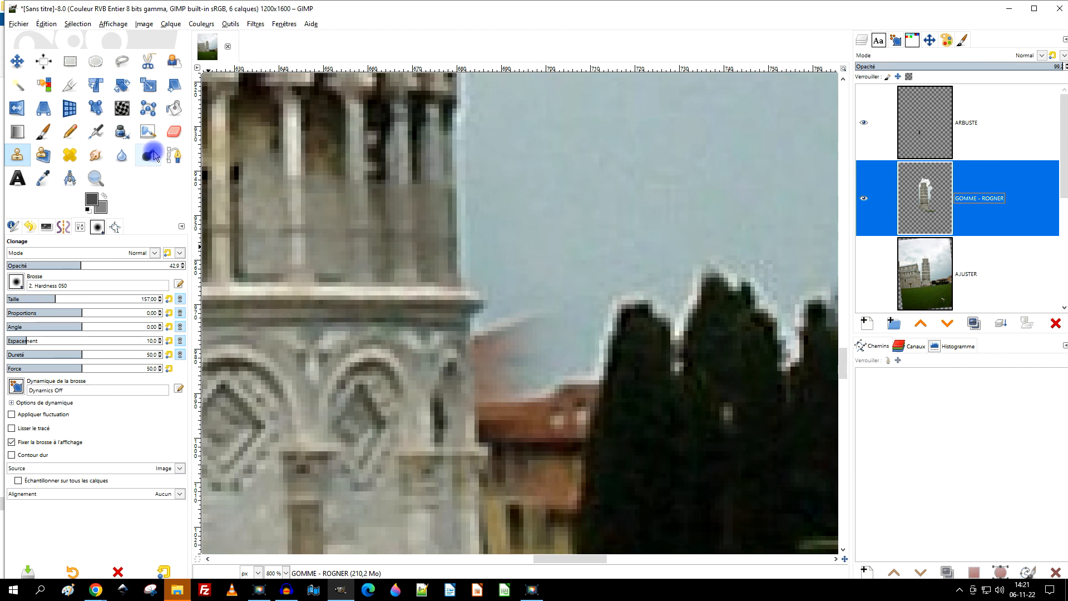
left_click(174, 131)
scroll(520, 323, "up", 1)
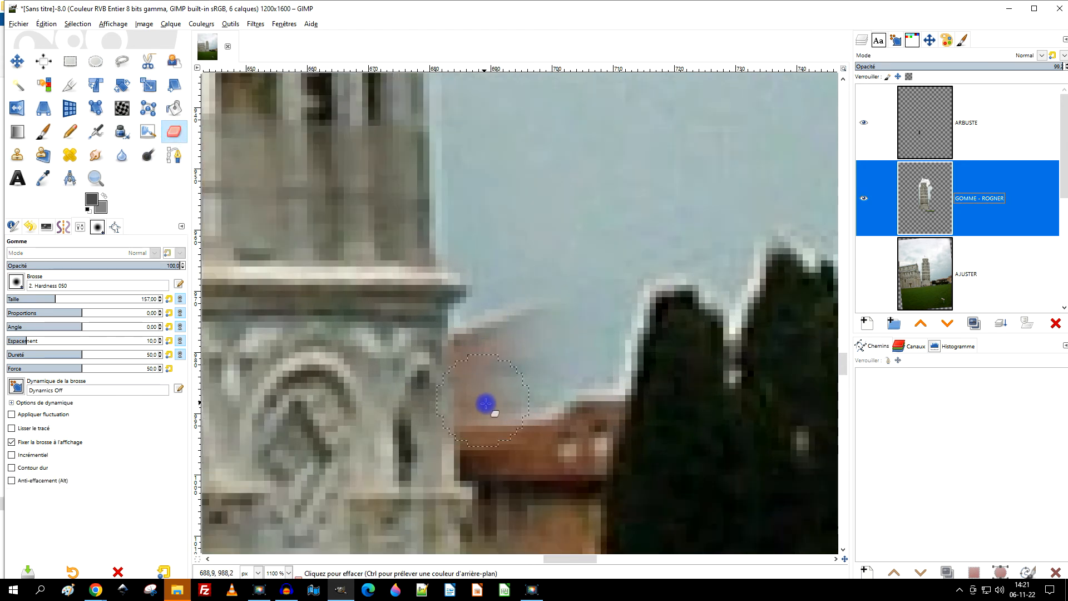
mouse_move(501, 374)
left_mouse_down()
mouse_move(504, 338)
mouse_move(536, 328)
left_mouse_up()
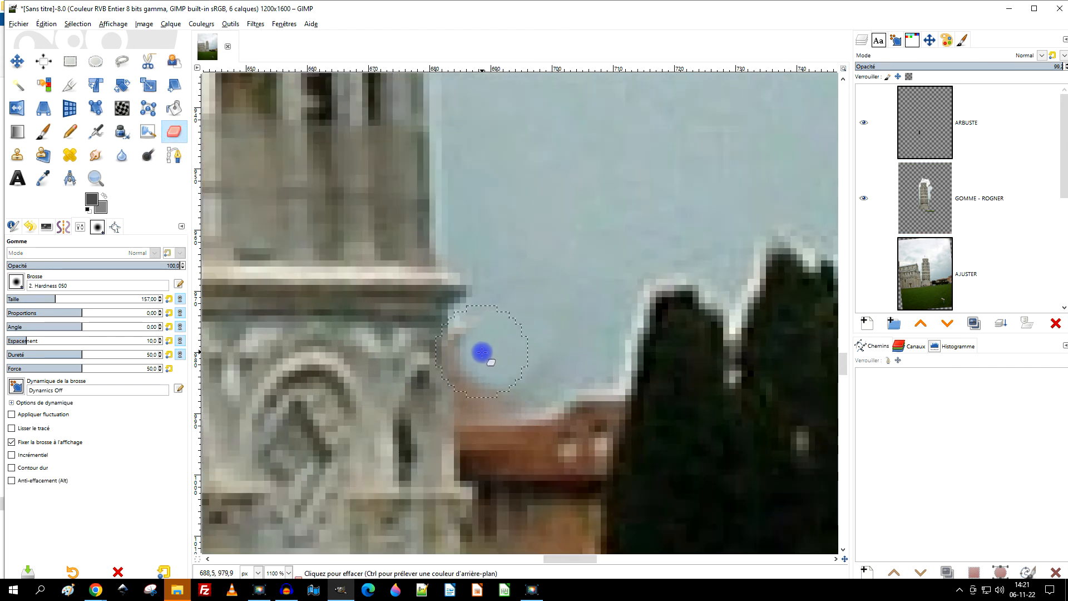
left_click_drag(488, 390, 483, 360)
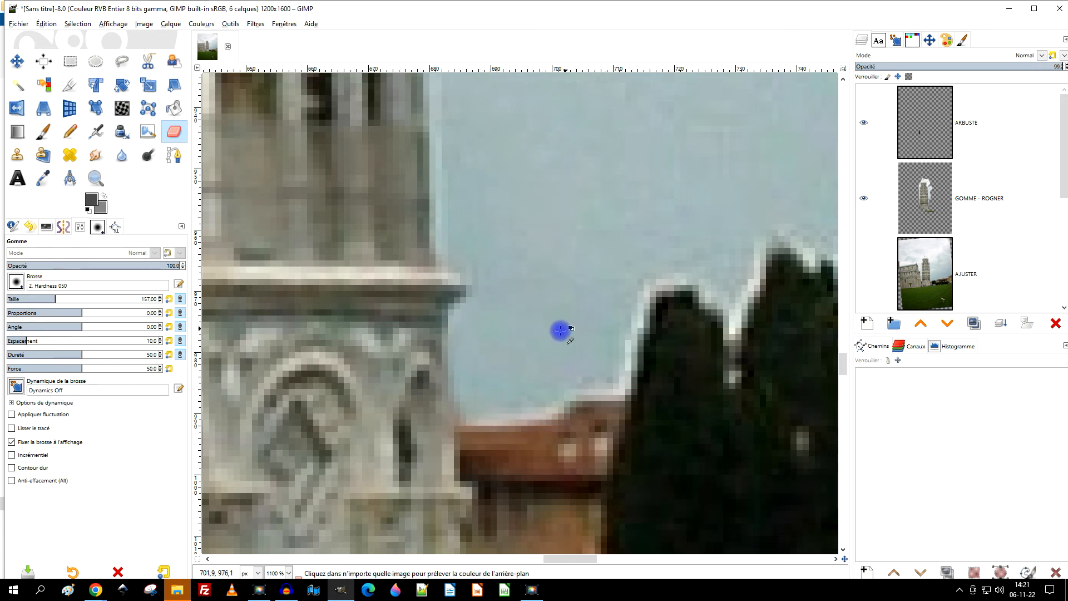
scroll(560, 331, "down", 6)
scroll(584, 353, "up", 3)
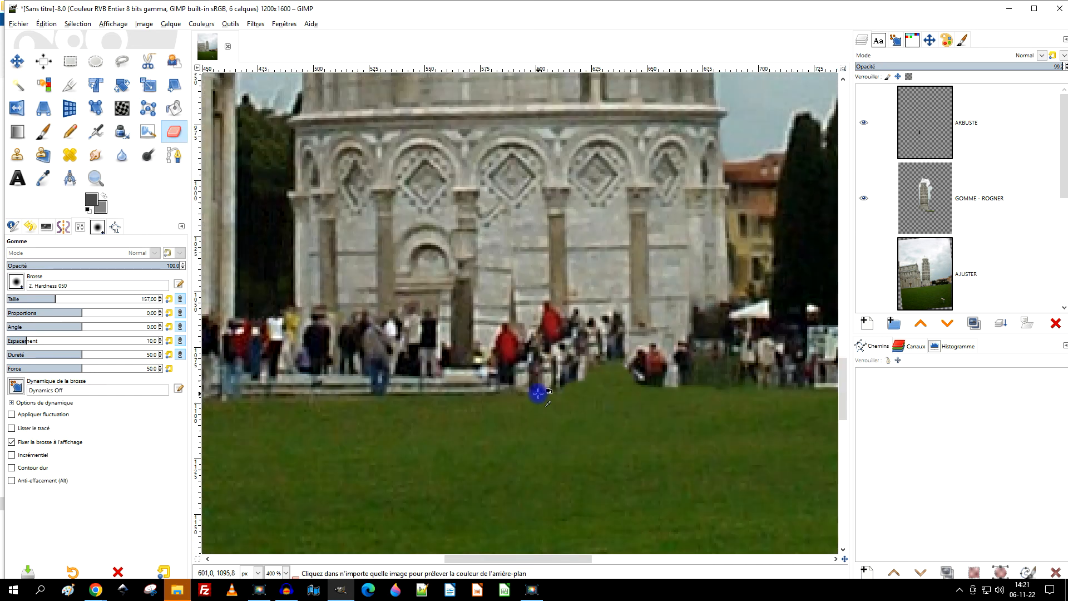
Examine the blended base of the tower, around the people, the columns and the trees beside it
scroll(649, 363, "down", 1)
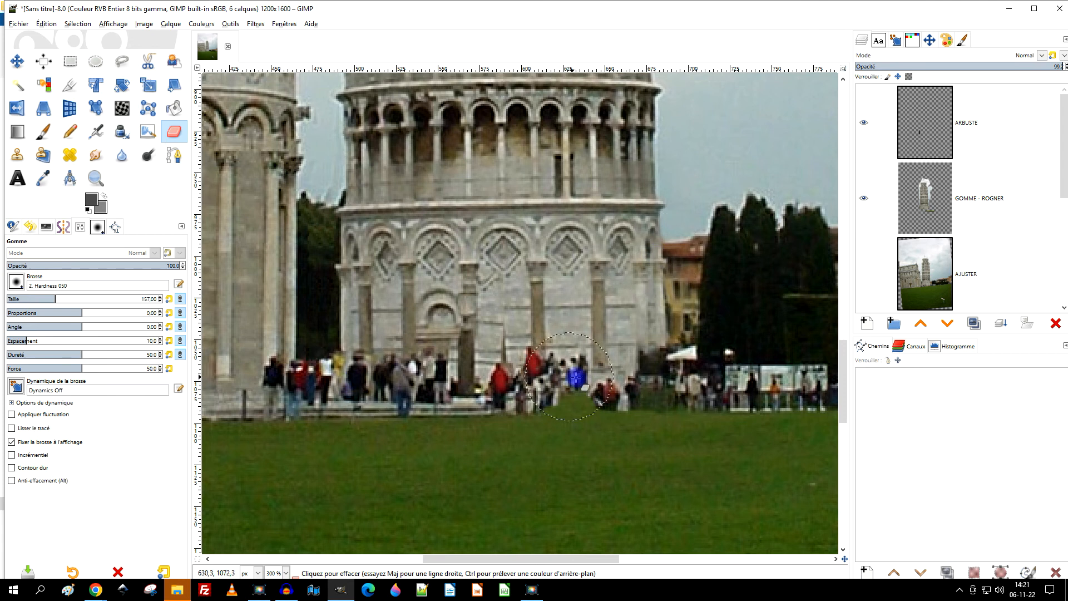
scroll(517, 364, "up", 2)
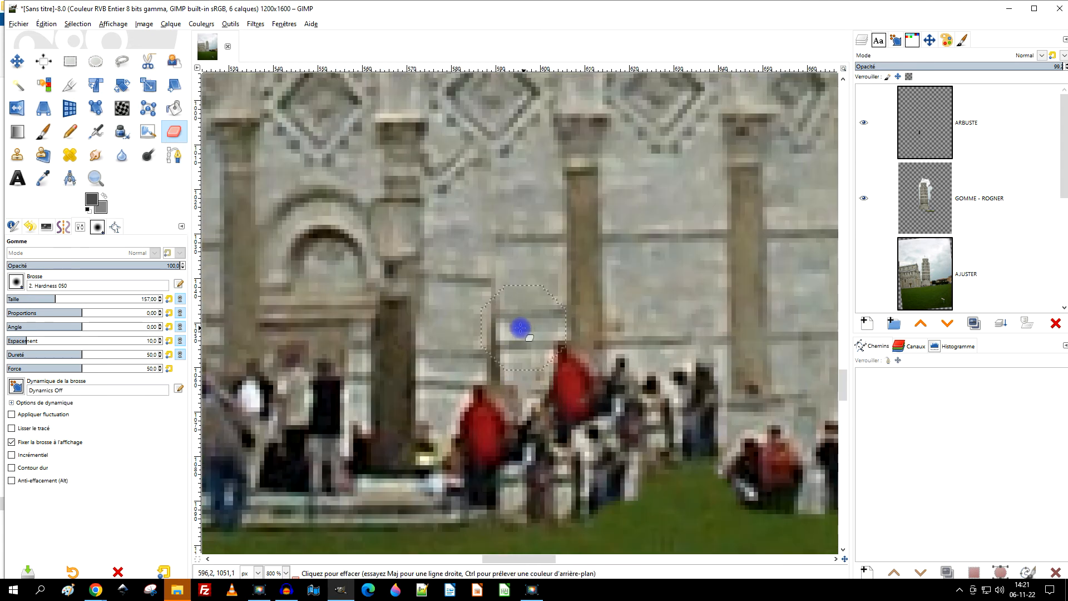
scroll(597, 334, "up", 1)
scroll(598, 352, "down", 3)
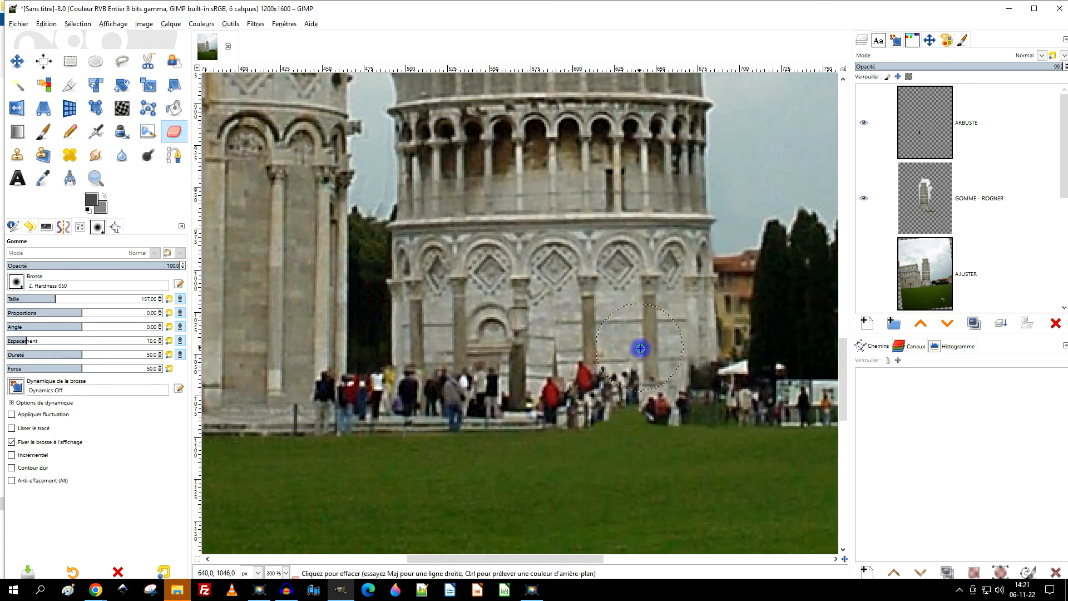
scroll(639, 350, "down", 2)
scroll(549, 327, "down", 1)
scroll(420, 336, "up", 3)
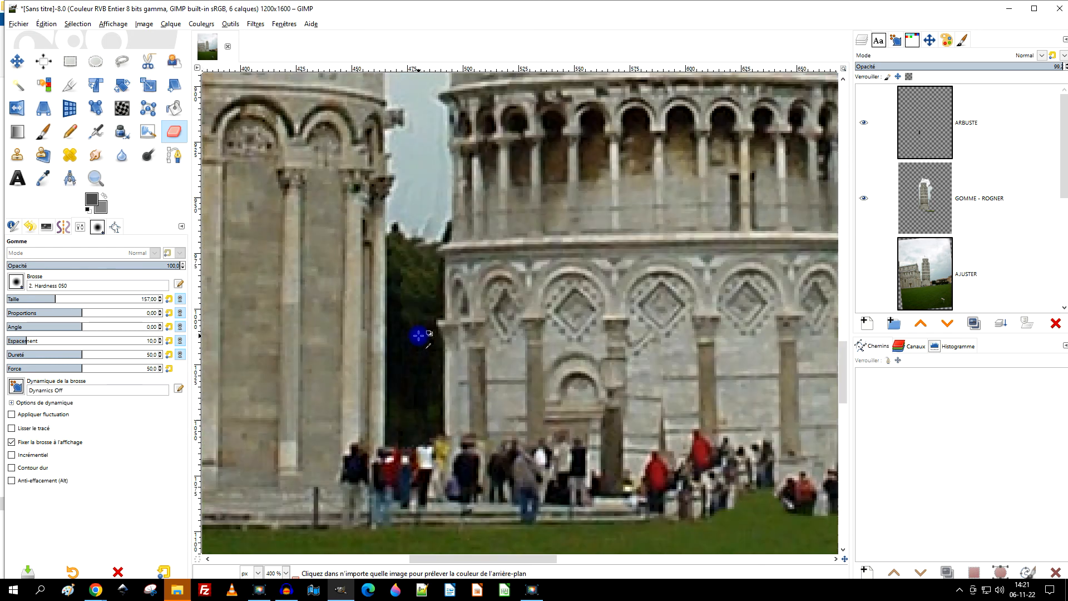
left_click_drag(739, 366, 571, 380)
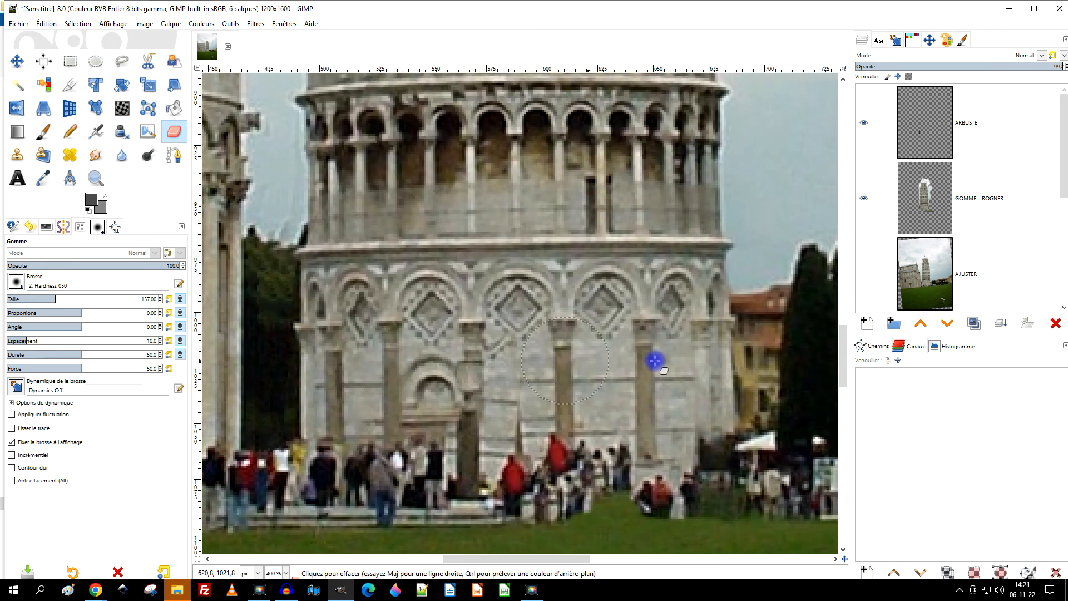
scroll(523, 423, "up", 2)
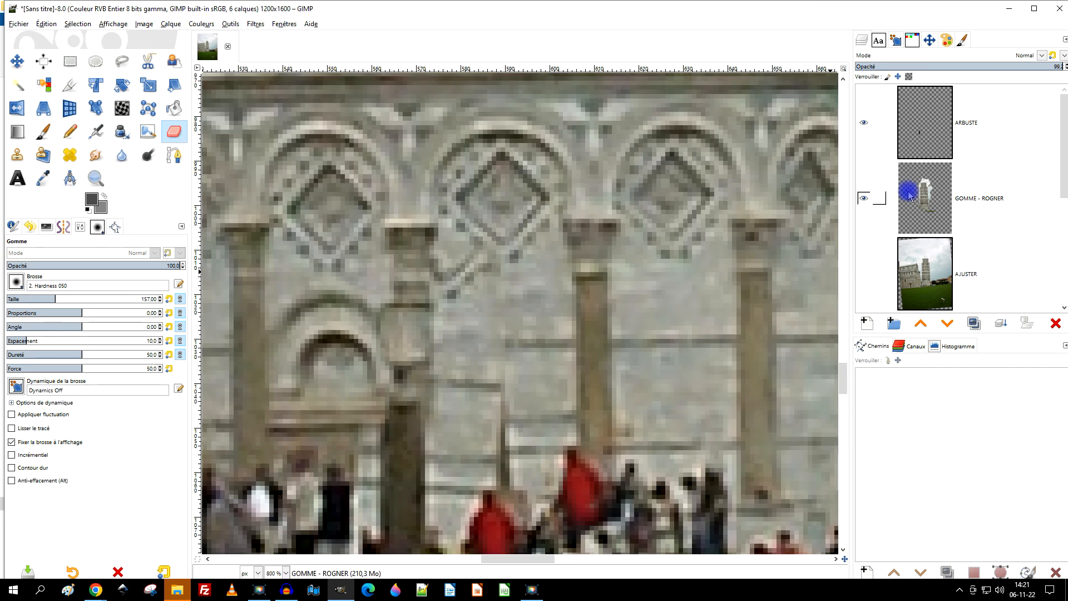
Compare the tower's base with the GOMME - ROGNER layer hidden and shown
left_click(864, 199)
left_click(864, 200)
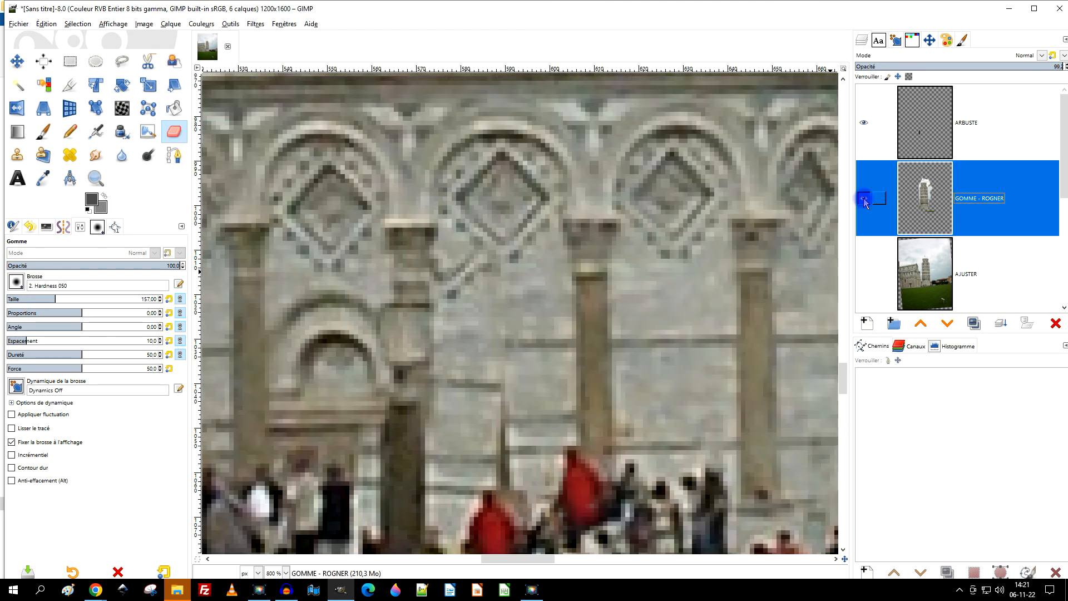
left_click(865, 199)
left_click(864, 199)
left_click(864, 199)
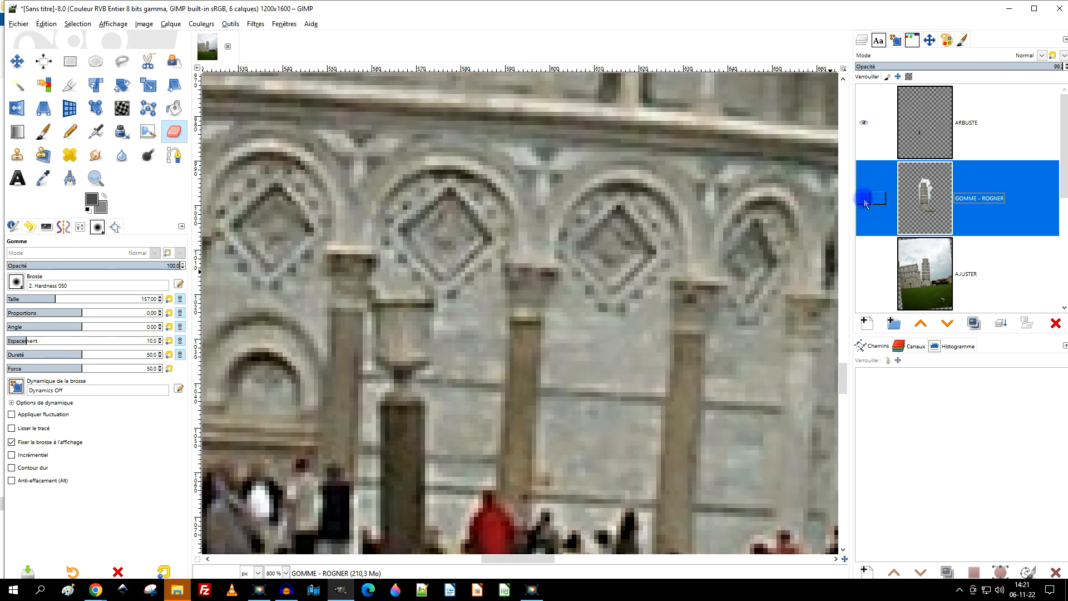
left_click(864, 199)
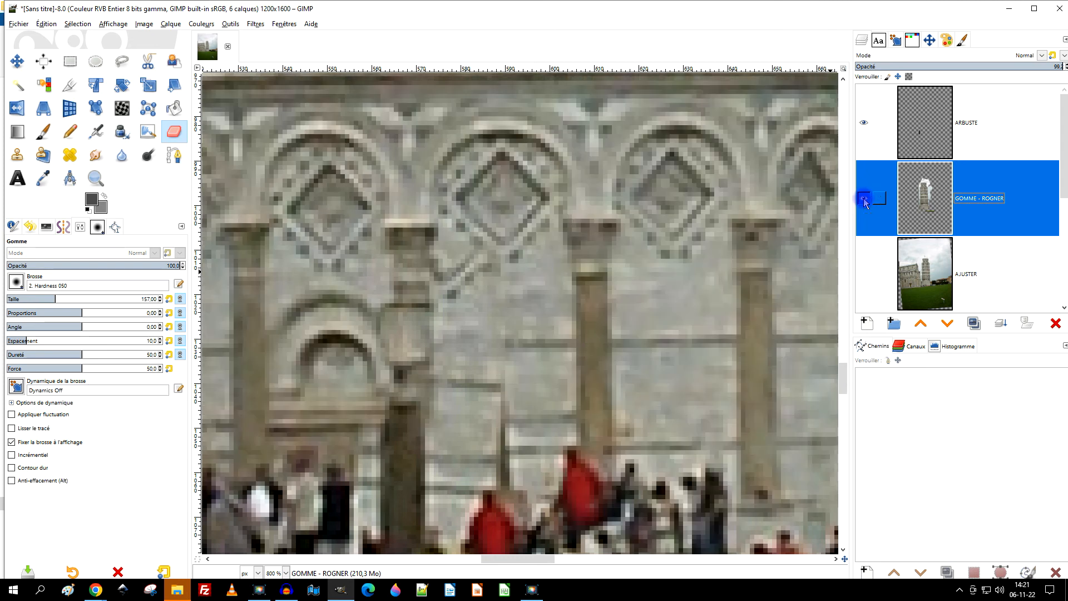
left_click(864, 200)
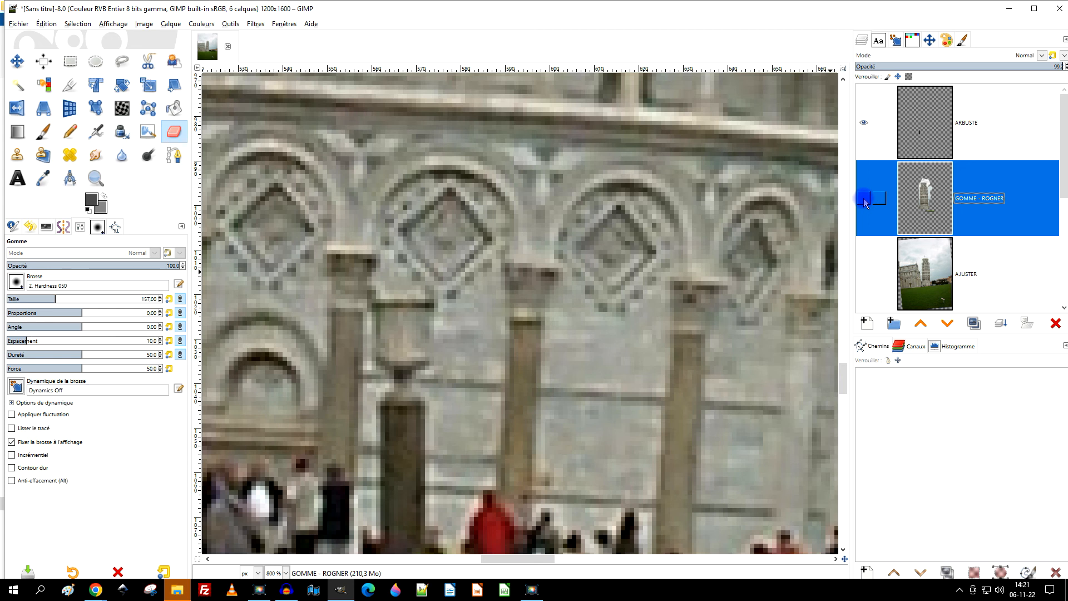
left_click(864, 199)
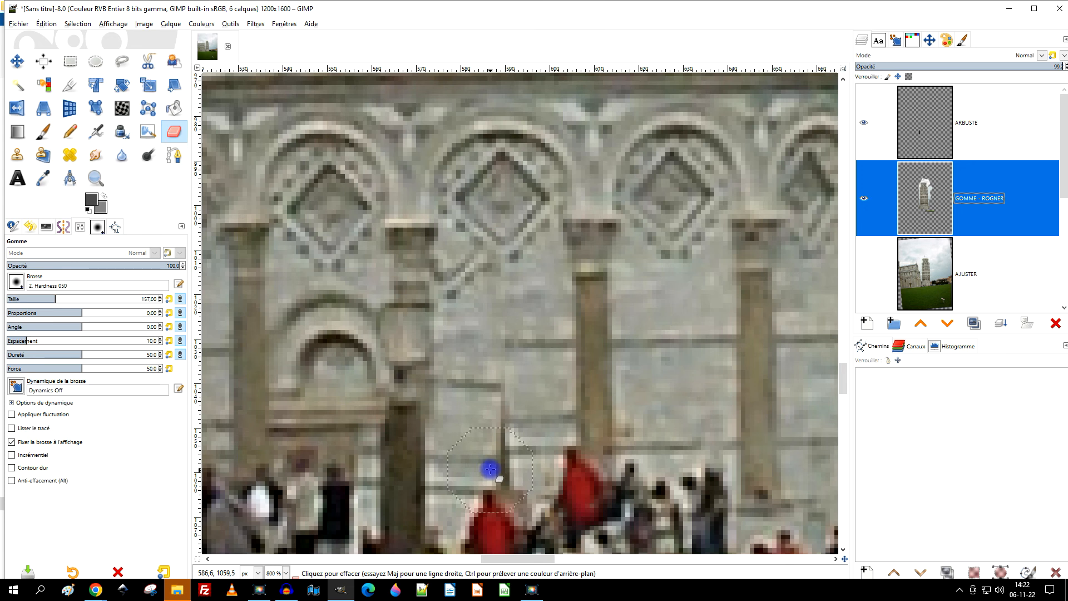
Inspect the lower arcade, the doorway and the crowd for leftovers of the original leaning tower
scroll(522, 427, "down", 3, "ctrl")
scroll(534, 416, "up", 2, "ctrl")
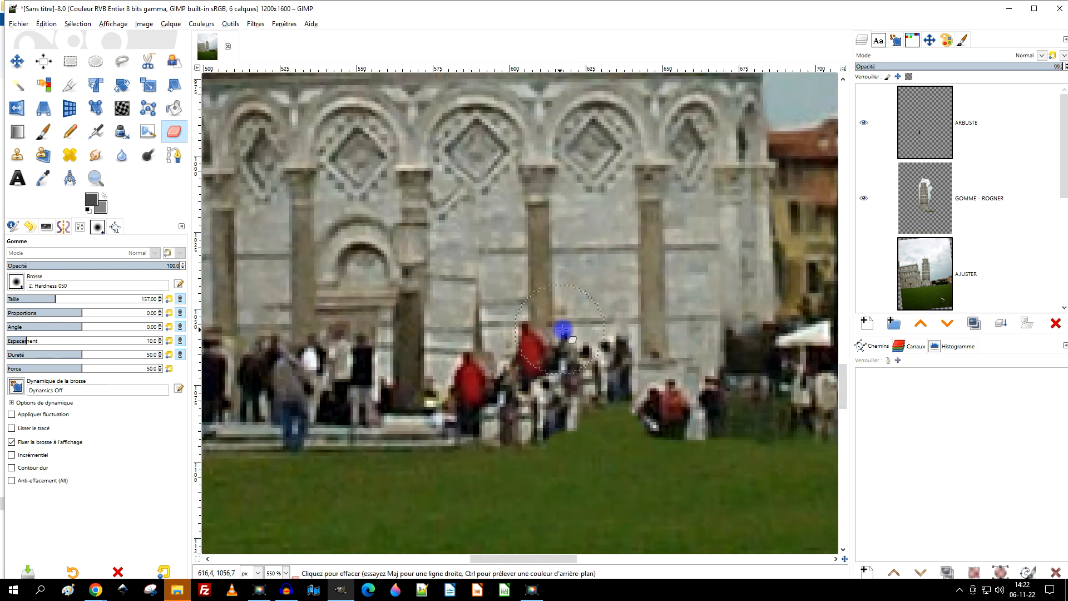
scroll(501, 306, "left", 2)
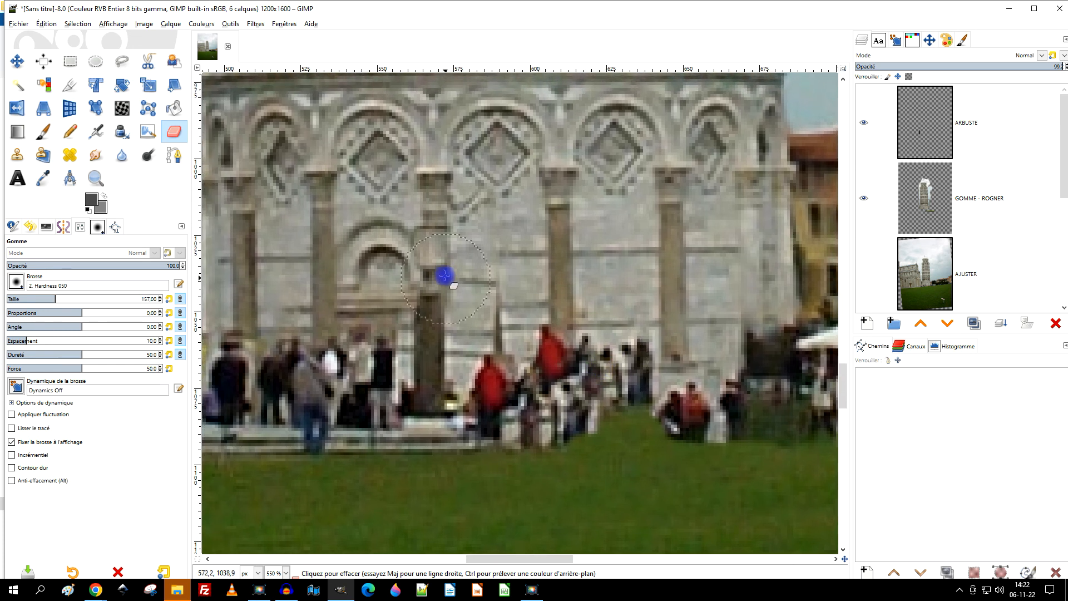
scroll(451, 401, "up", 2)
scroll(450, 401, "right", 2)
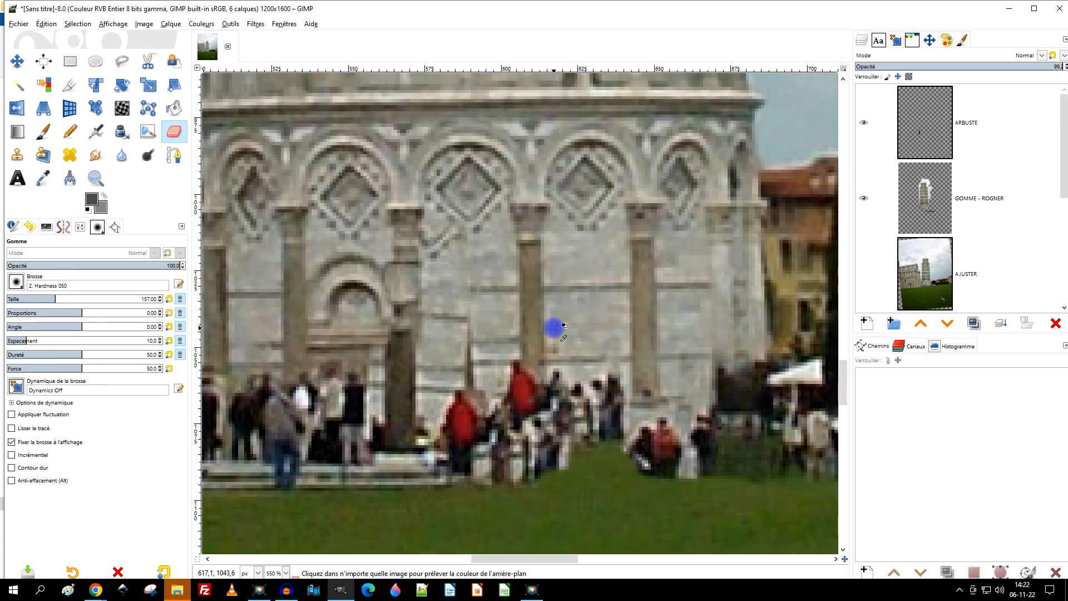
scroll(556, 327, "down", 2)
scroll(538, 370, "up", 2)
scroll(539, 370, "right", 2)
scroll(508, 281, "down", 1)
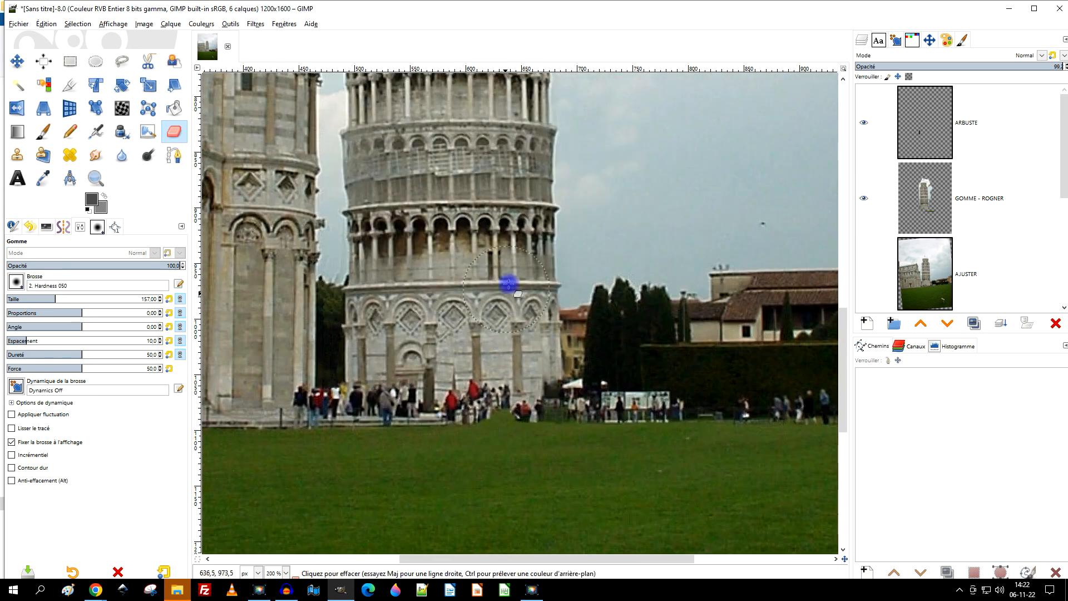
Restore the sky above the treetops between cathedral and tower on GOMME - ROGNER using the Eraser with Anti-erase enabled
scroll(551, 385, "up", 2)
scroll(551, 385, "left", 1)
scroll(364, 384, "up", 4)
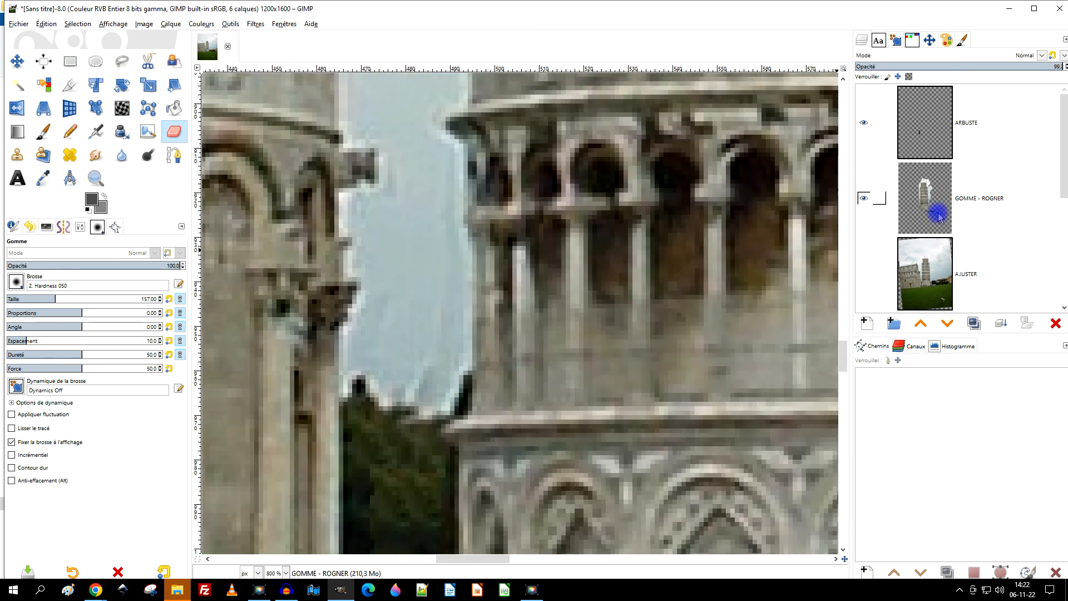
left_click(926, 207)
left_click(863, 199)
scroll(445, 417, "up", 1)
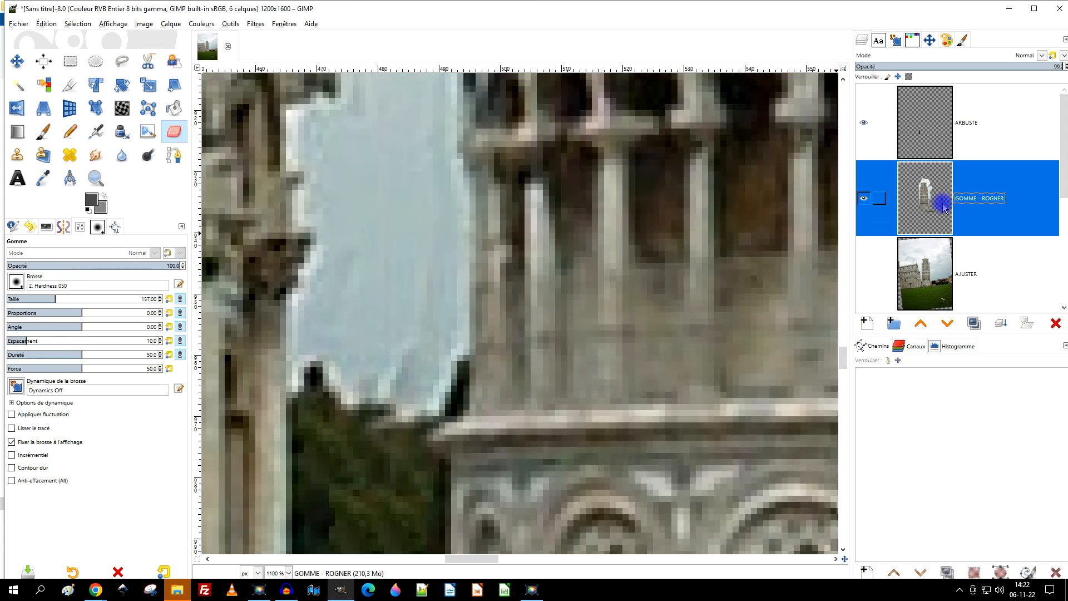
left_click_drag(392, 344, 406, 358)
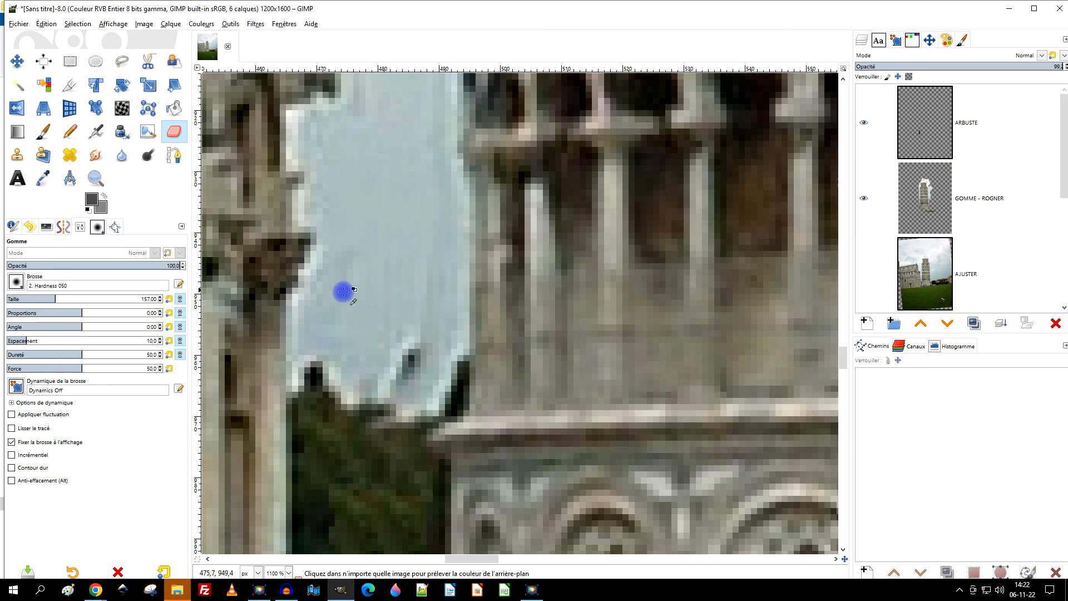
key("ctrl+z")
left_click(43, 482)
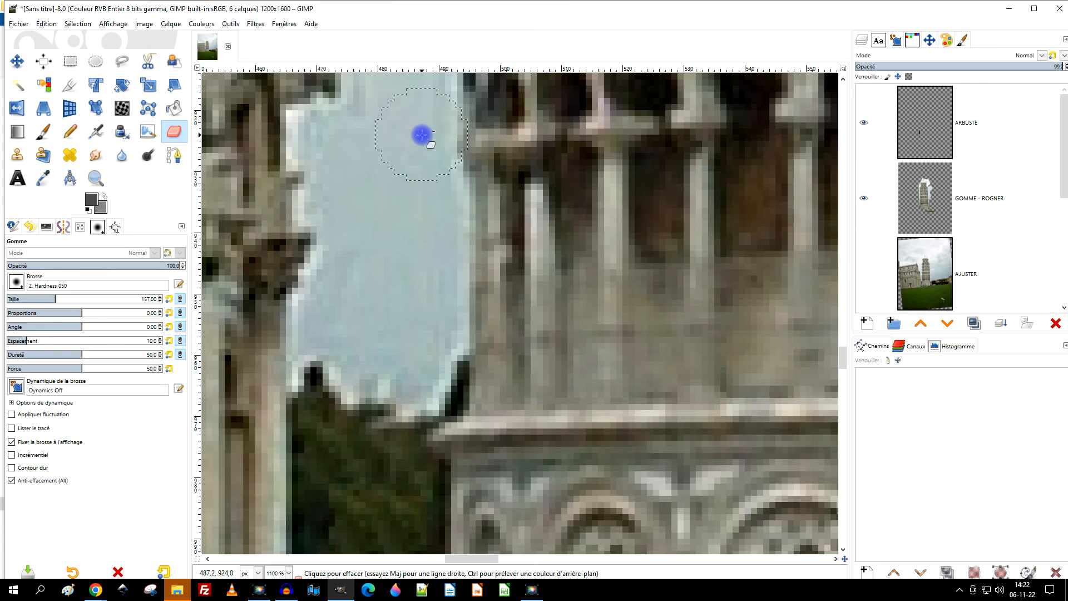
left_click_drag(393, 357, 393, 369)
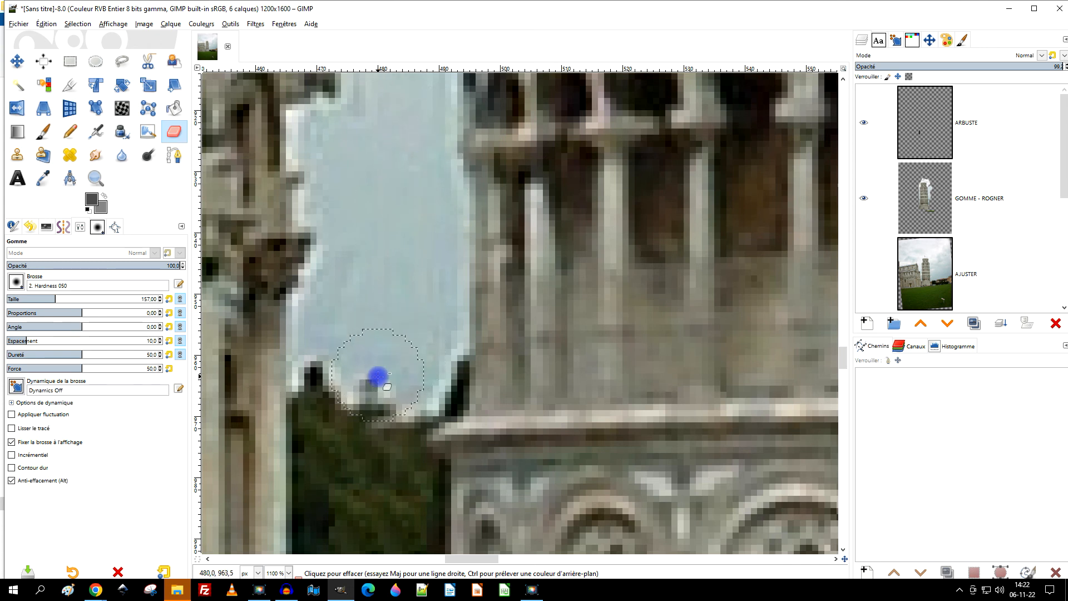
Create a layer group above ARBUSTE and name it GOMME - ROGNER #1
scroll(502, 393, "down", 5)
scroll(640, 389, "down", 3)
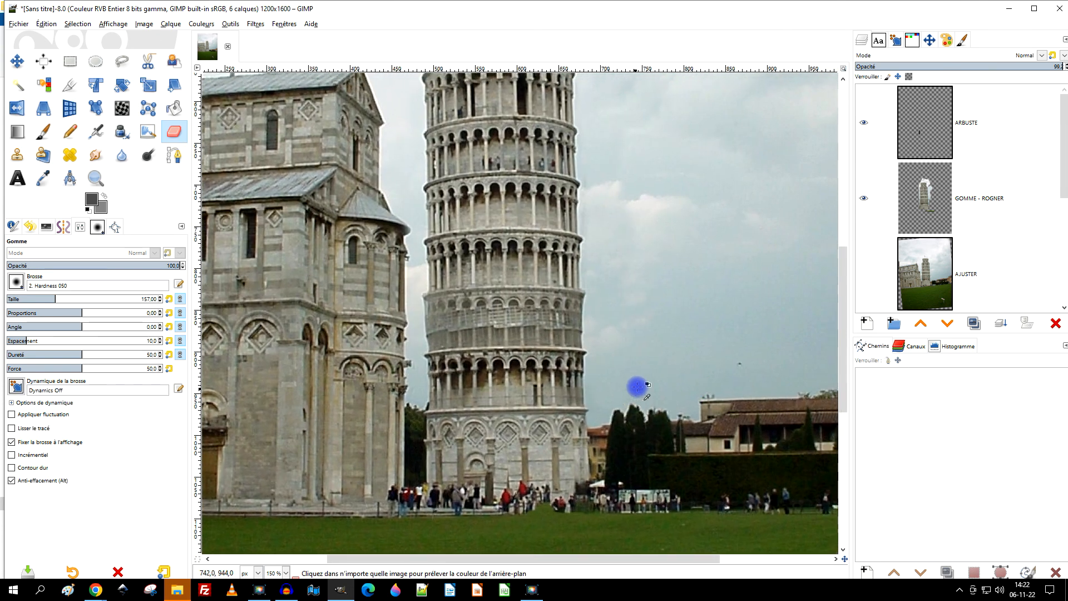
scroll(560, 344, "down", 1)
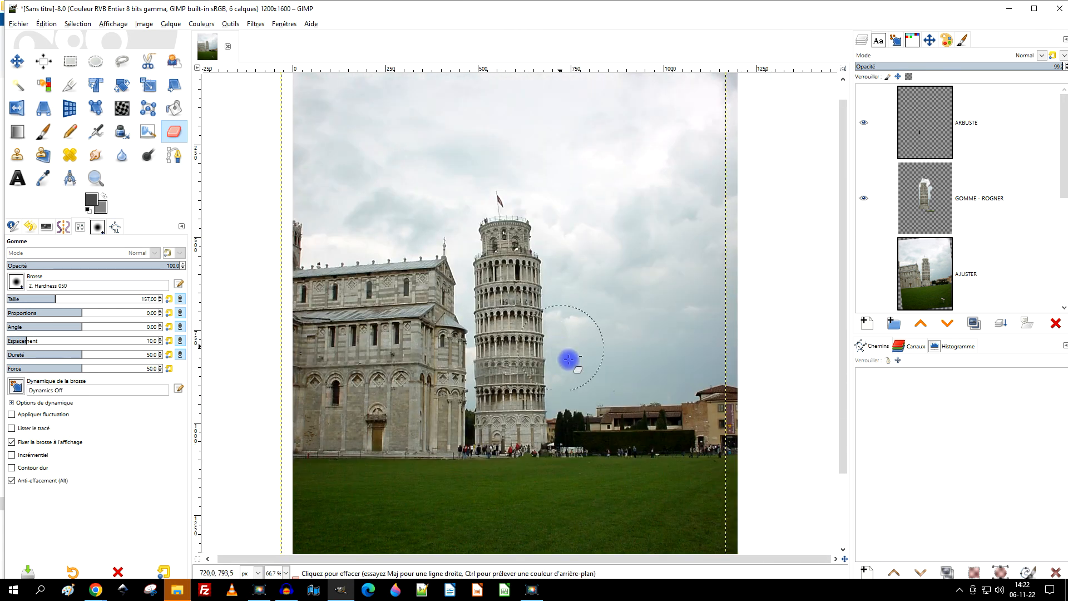
scroll(966, 192, "down", 2)
scroll(968, 194, "up", 2)
left_click(990, 112)
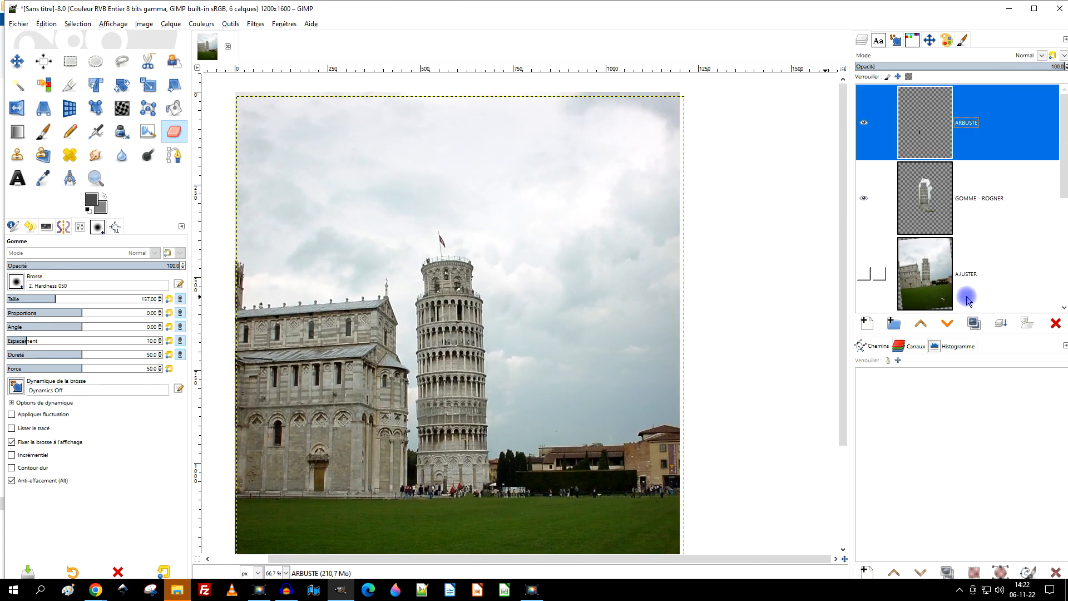
left_click(894, 324)
double_click(982, 122)
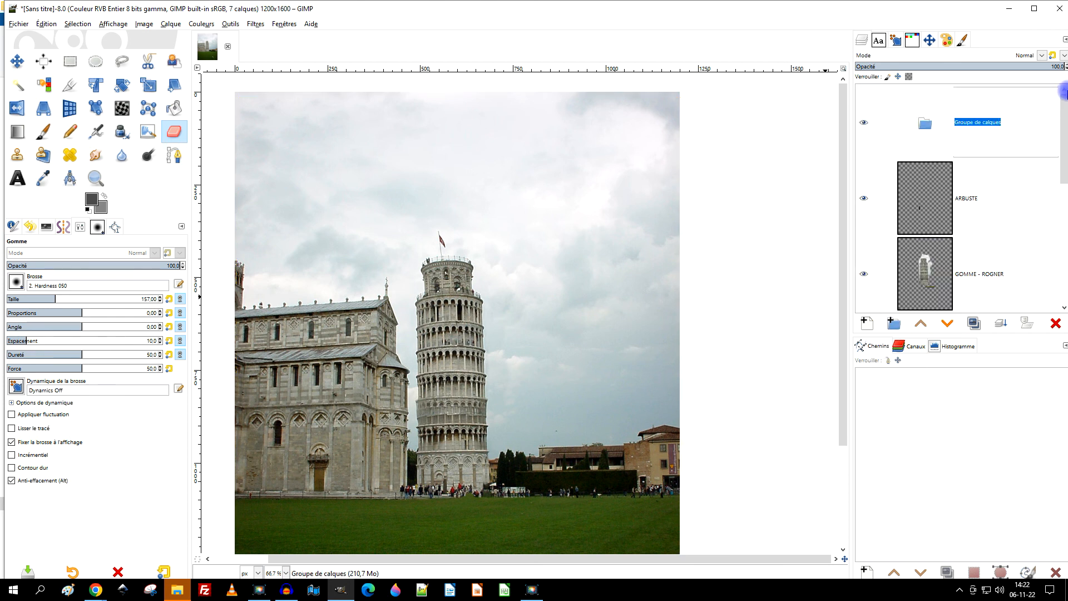
type("GOMME - ROGNER ")
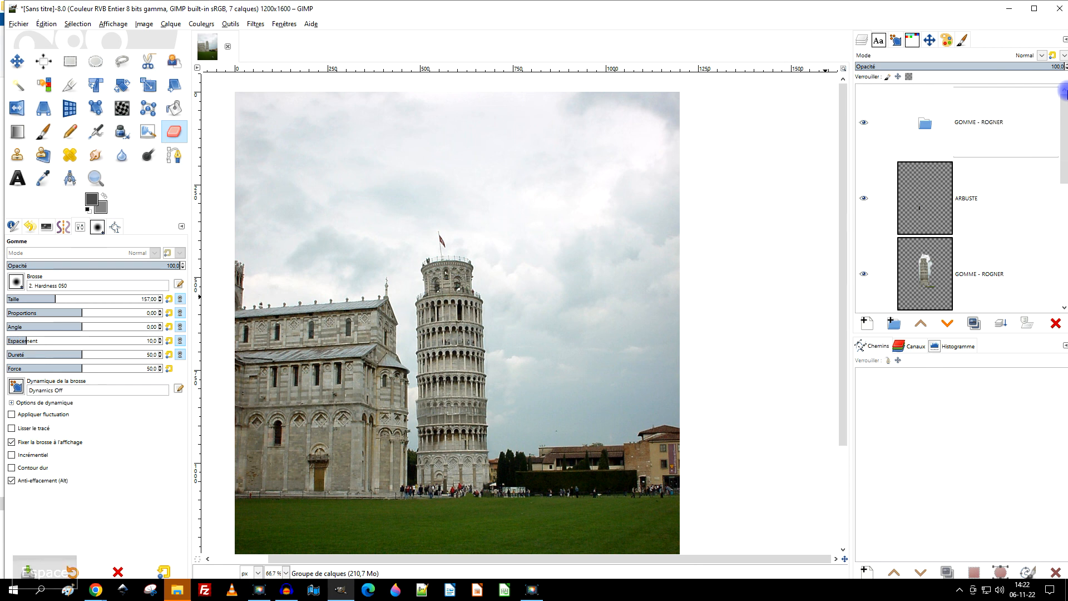
type("#1")
key("Return")
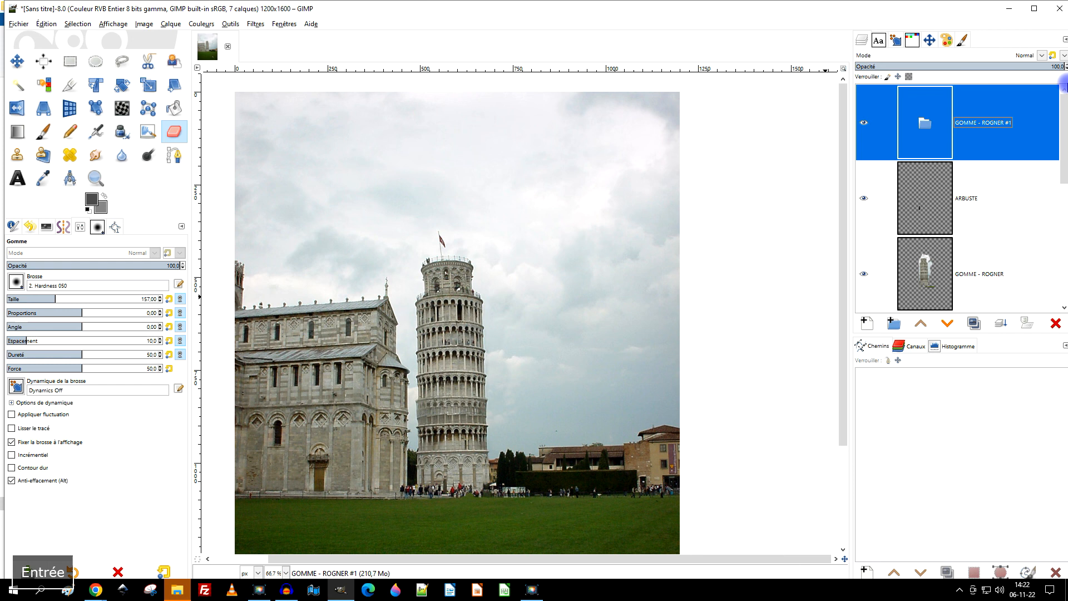
Move the ARBUSTE and GOMME - ROGNER layers into the GOMME - ROGNER #1 group and collapse the group
left_click(913, 218)
left_click_drag(928, 191, 943, 126)
double_click(953, 220)
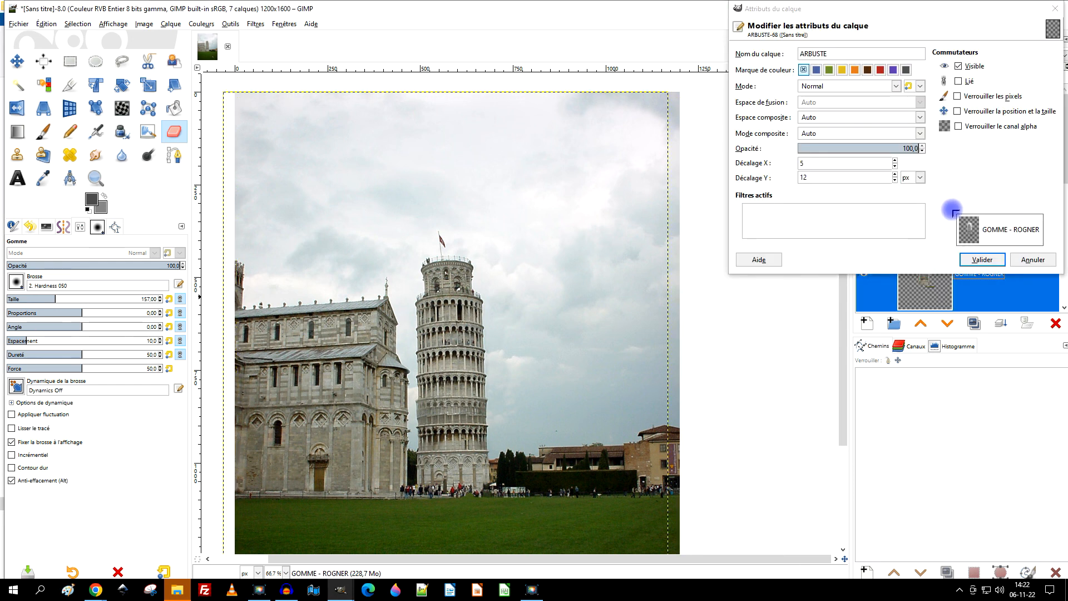
left_click(1044, 258)
left_click_drag(939, 226, 943, 228)
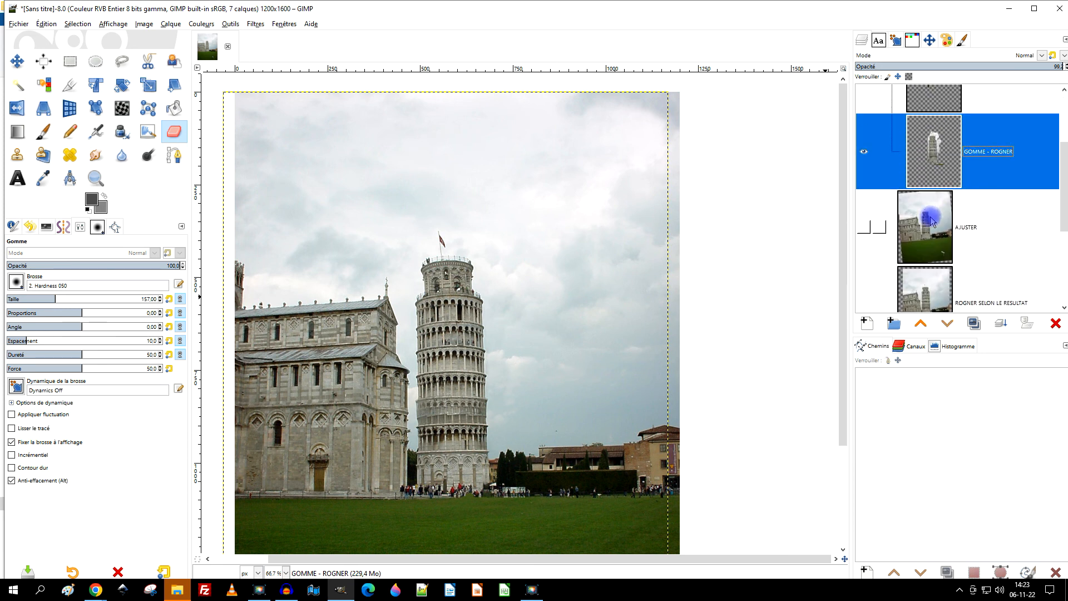
scroll(1018, 210, "up", 2)
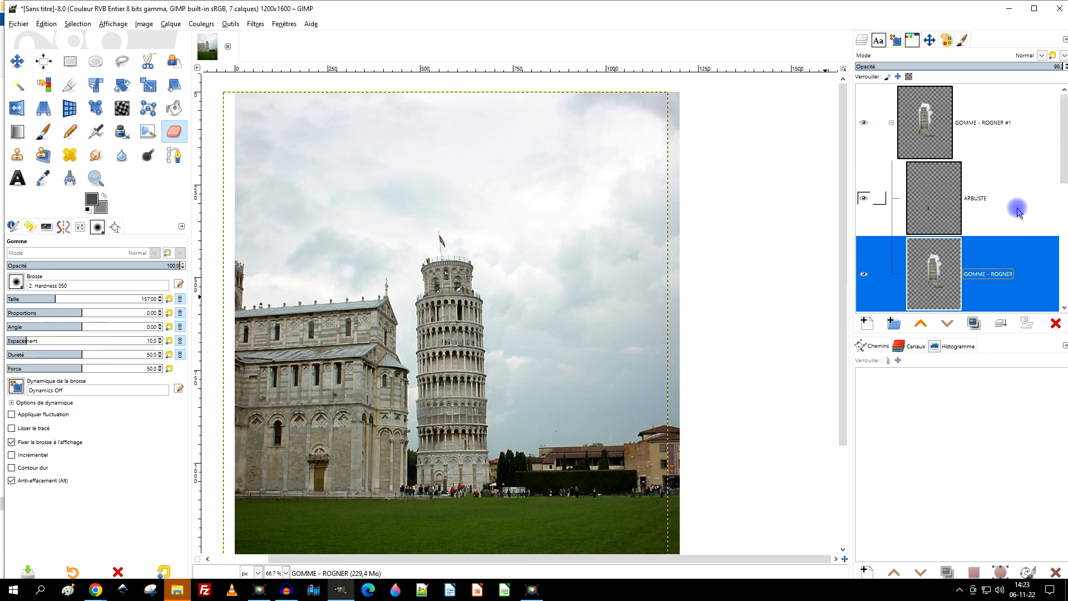
left_click(890, 123)
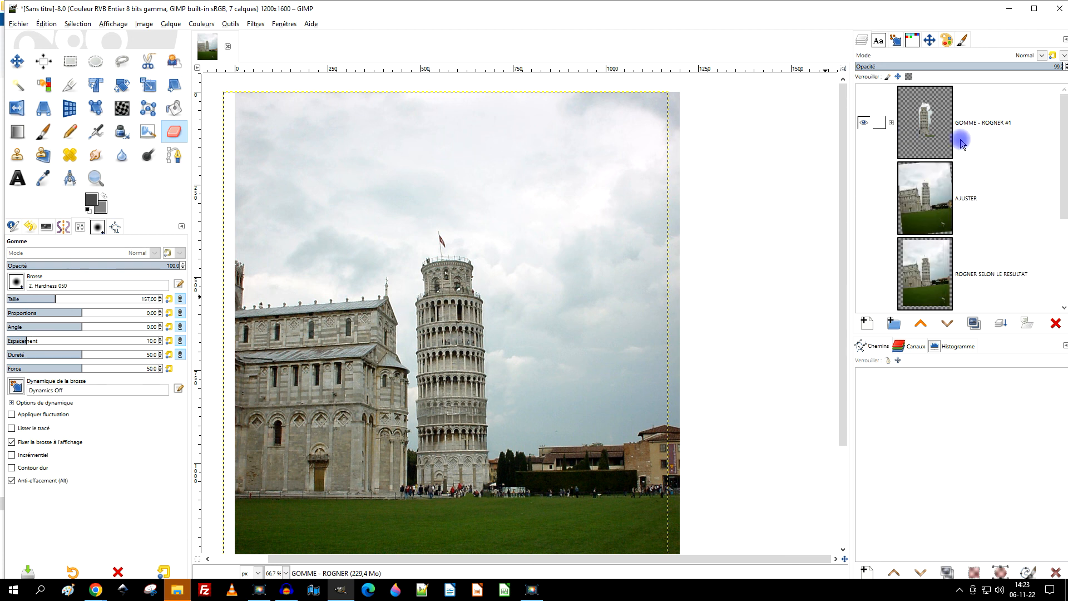
Select the AJUSTER layer and review the whole composite with the straightened tower
left_click(1010, 134)
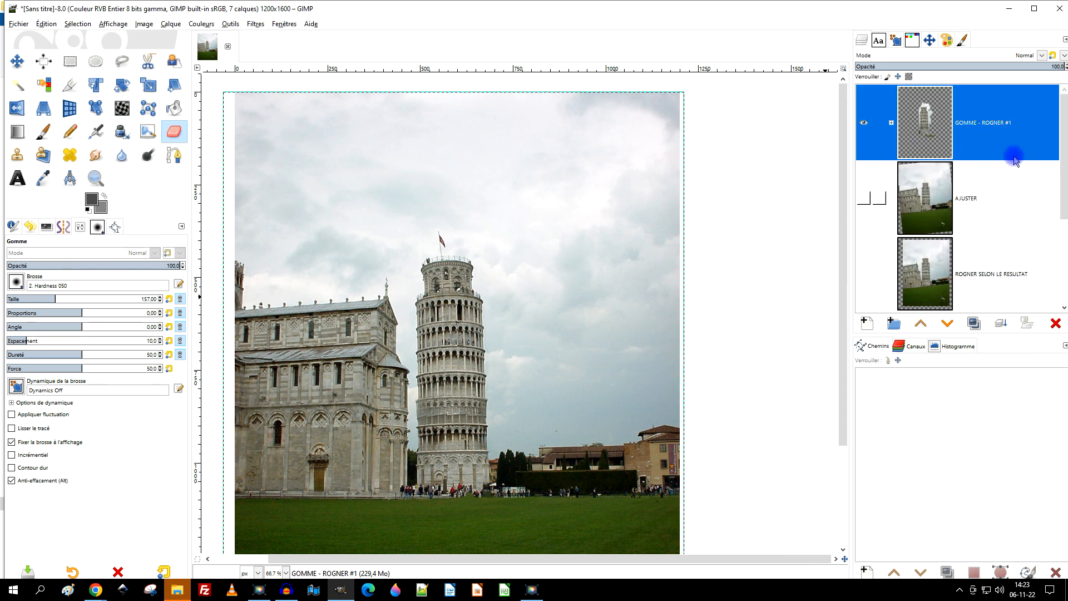
left_click(996, 189)
scroll(679, 262, "down", 1)
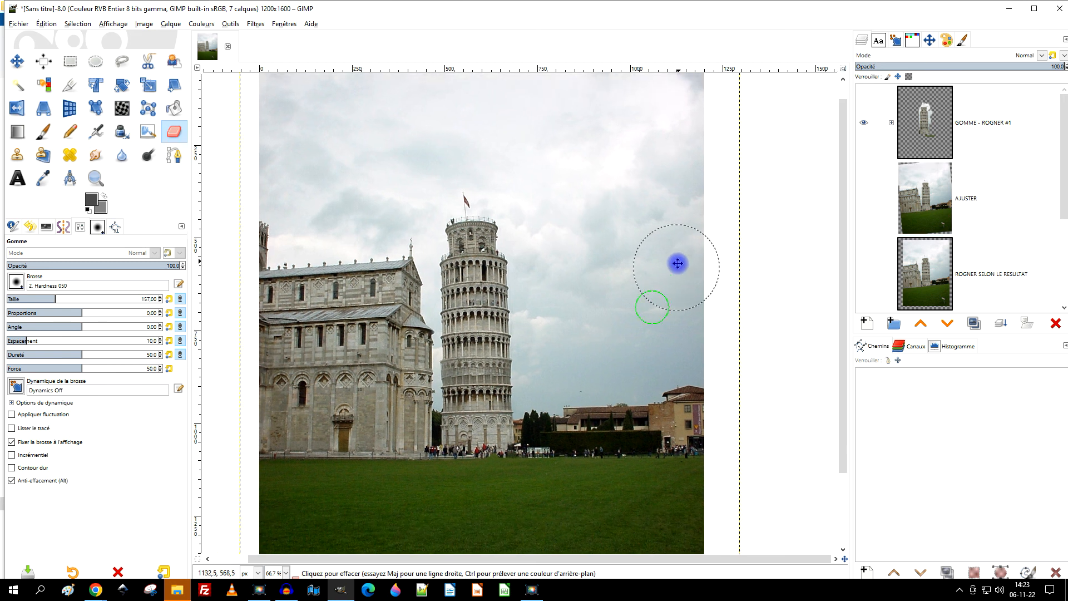
left_click_drag(649, 261, 584, 292)
scroll(568, 309, "up", 1)
scroll(569, 310, "down", 1)
left_click(935, 204)
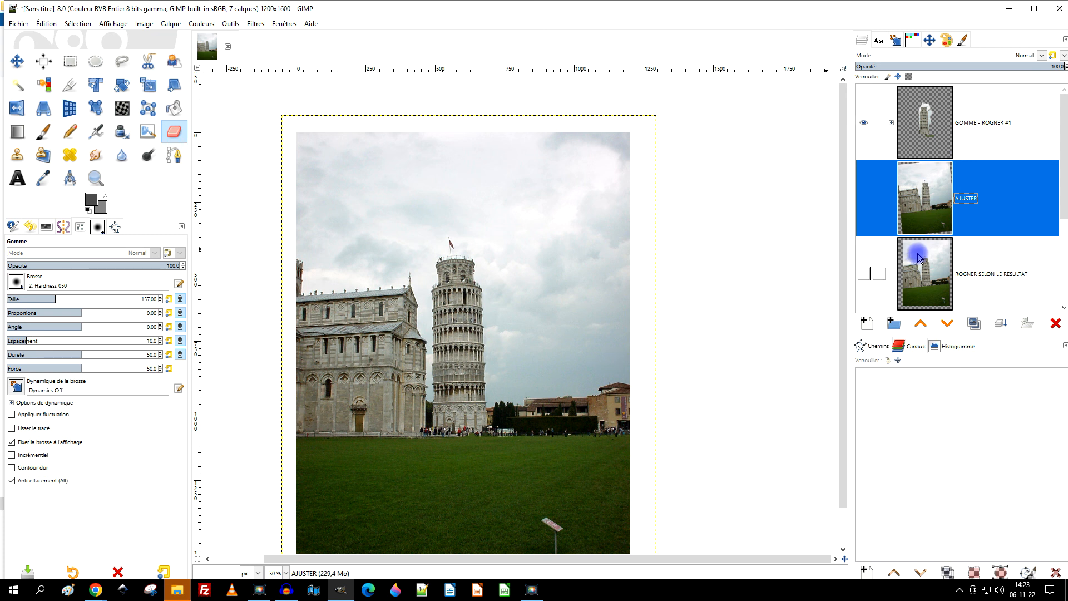
scroll(543, 362, "down", 2)
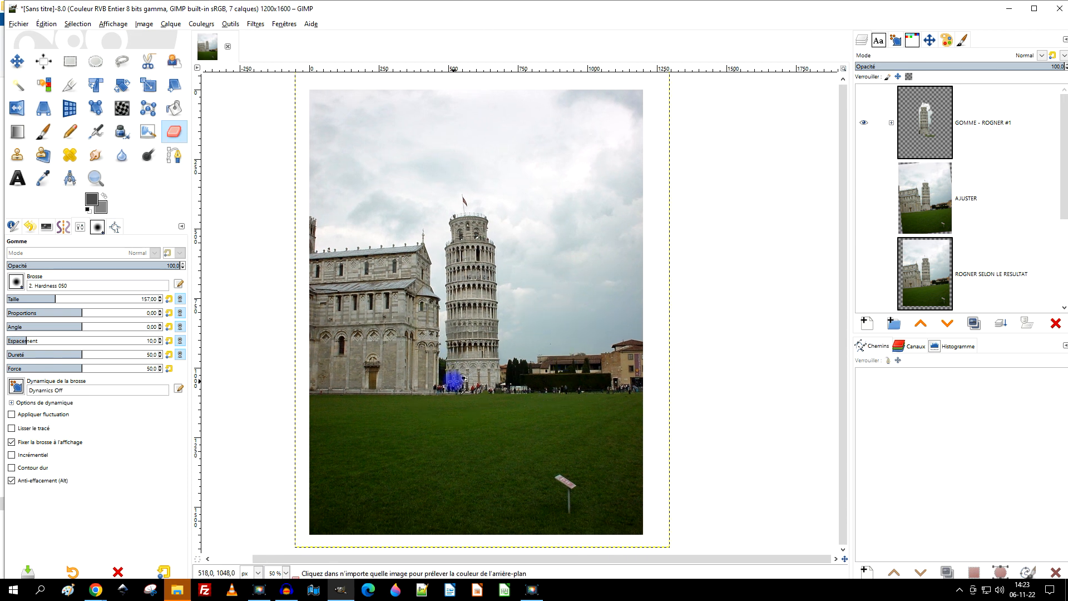
scroll(453, 374, "up", 1)
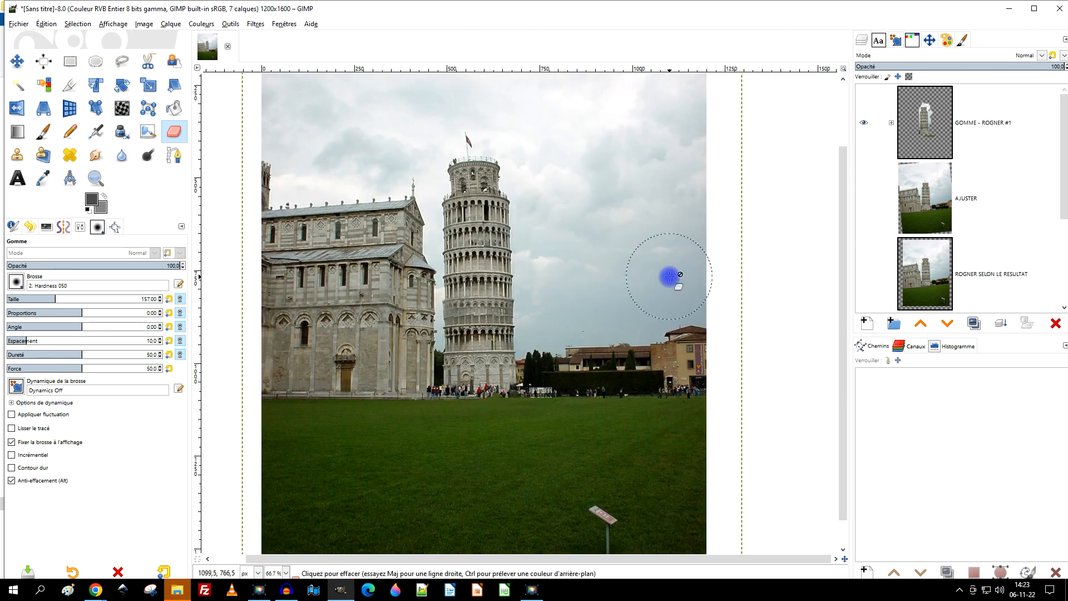